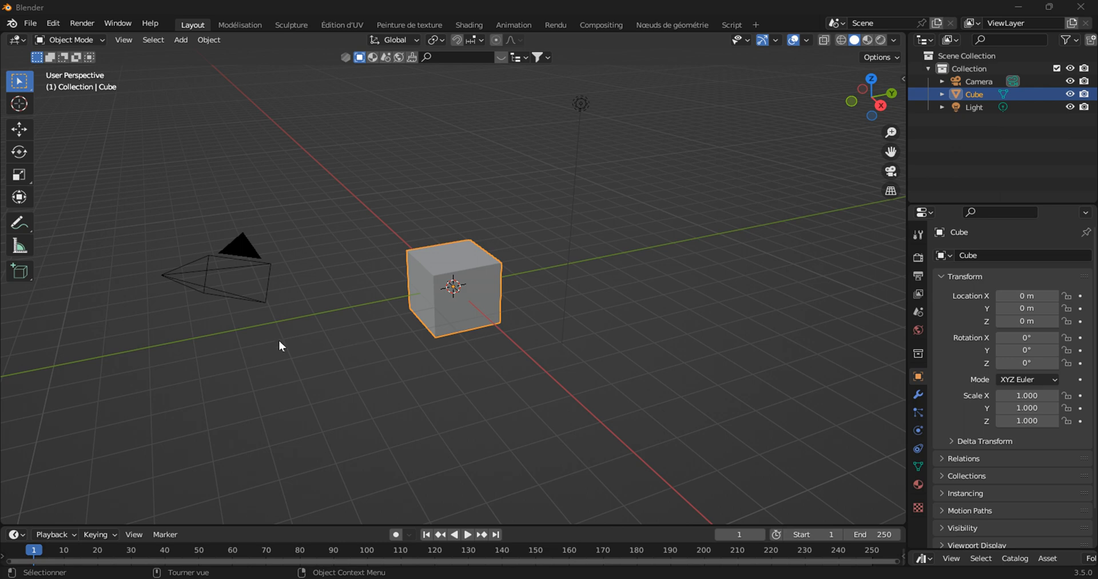
Step: Annotate a freehand line behind the cube, mark its ends and two inner points, and shade the segment between the inner points
left_click(914, 561)
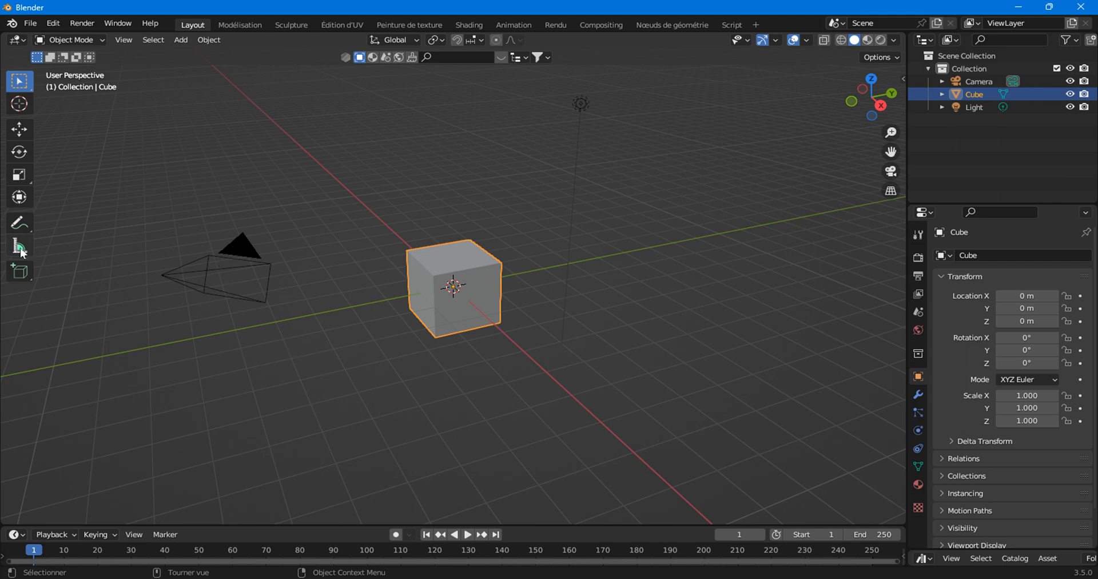
left_click(19, 222)
left_click_drag(225, 184, 372, 131)
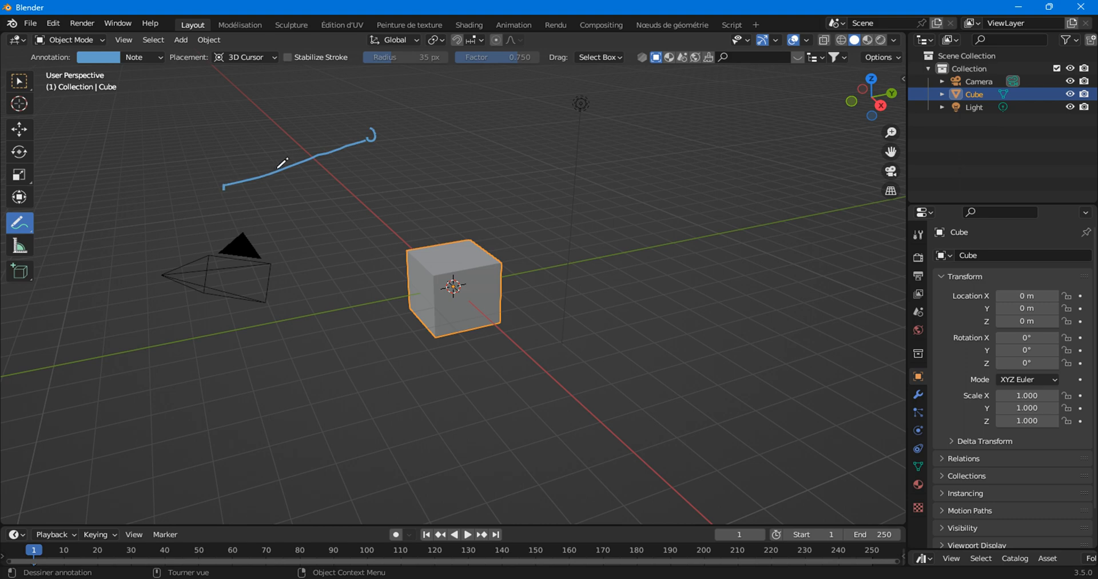
left_click_drag(276, 173, 282, 170)
left_click_drag(223, 188, 217, 183)
left_click_drag(375, 133, 373, 144)
scroll(307, 209, "up", 2)
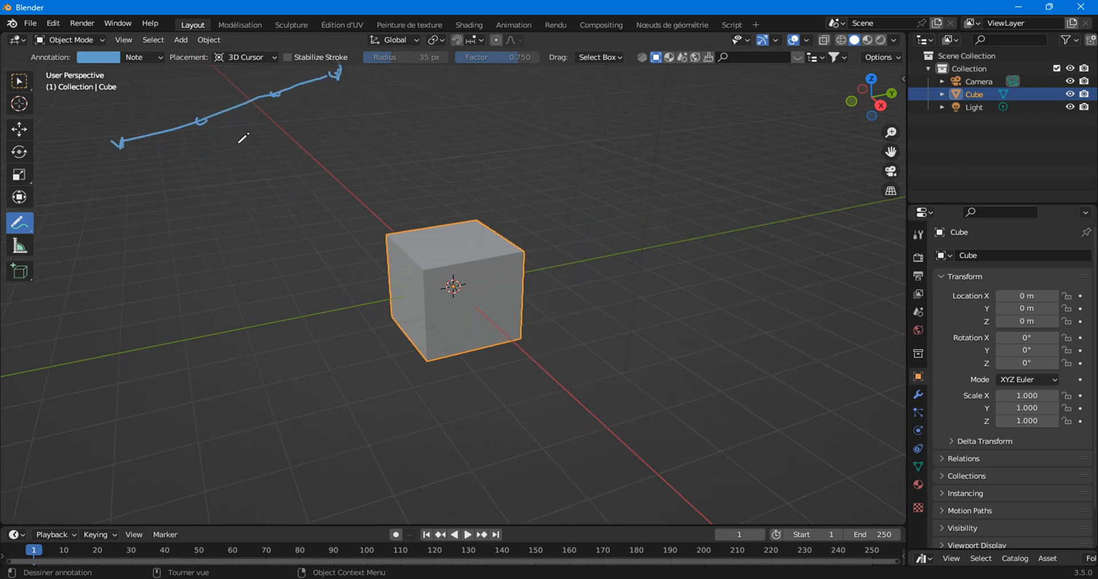
mouse_move(208, 125)
left_mouse_down()
mouse_move(282, 96)
mouse_move(215, 125)
mouse_move(276, 103)
mouse_move(250, 111)
left_mouse_up()
Step: Annotate the letters L, D and P in a column and draw a short line beside them
left_click_drag(536, 91, 541, 118)
mouse_move(538, 159)
left_mouse_down()
mouse_move(537, 130)
mouse_move(541, 157)
left_mouse_up()
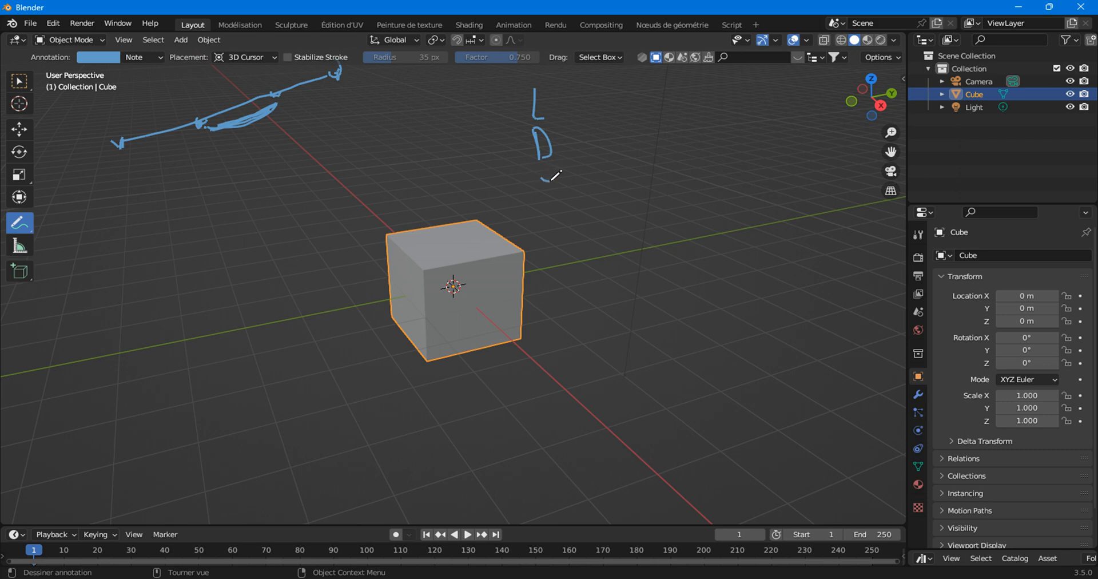
left_click_drag(548, 199, 547, 184)
scroll(343, 243, "down", 5)
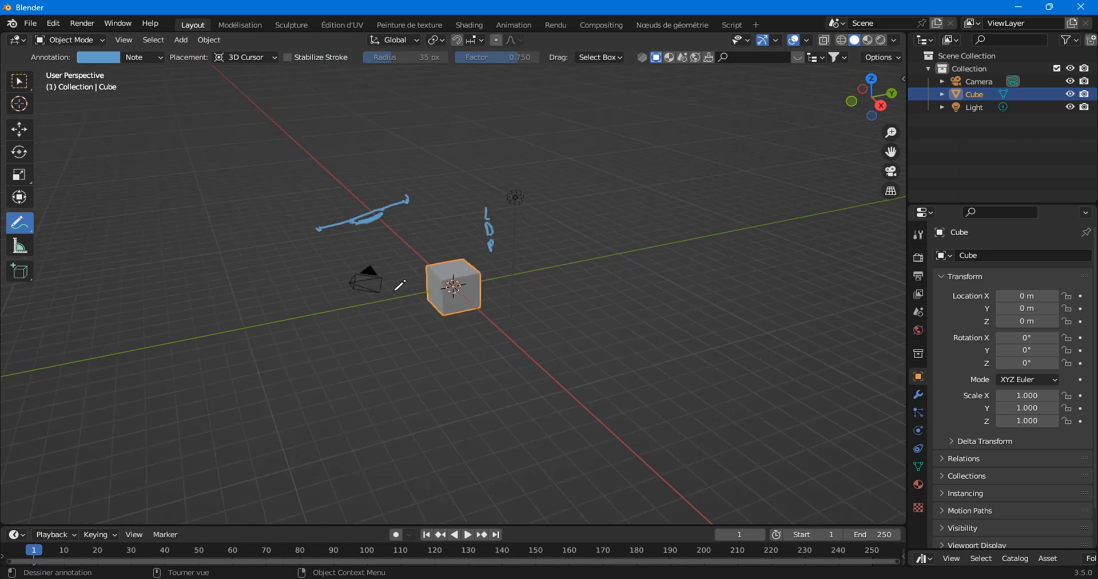
scroll(466, 279, "up", 5)
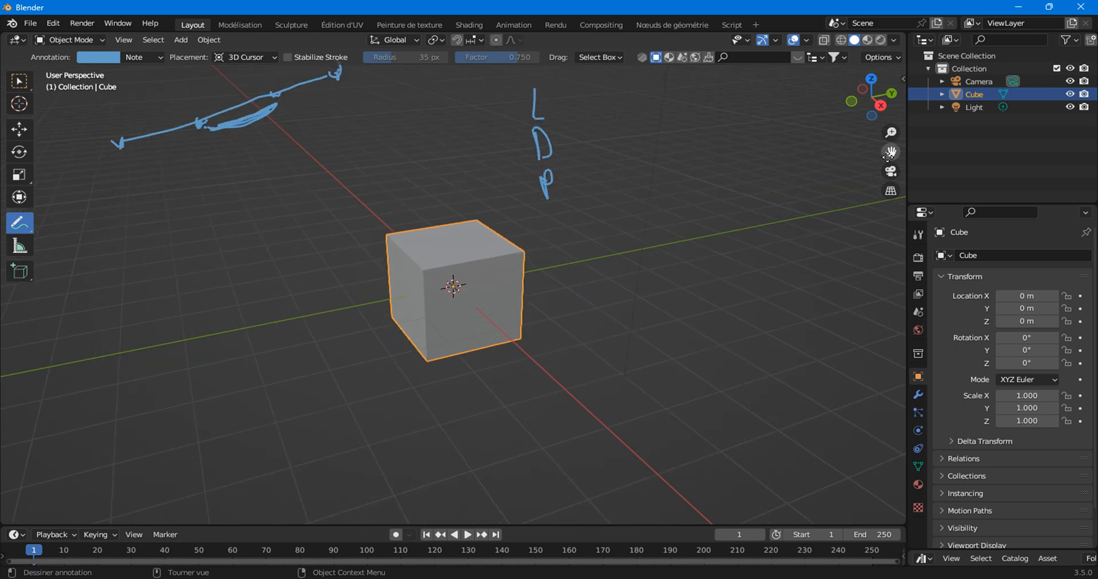
left_click_drag(891, 152, 813, 169)
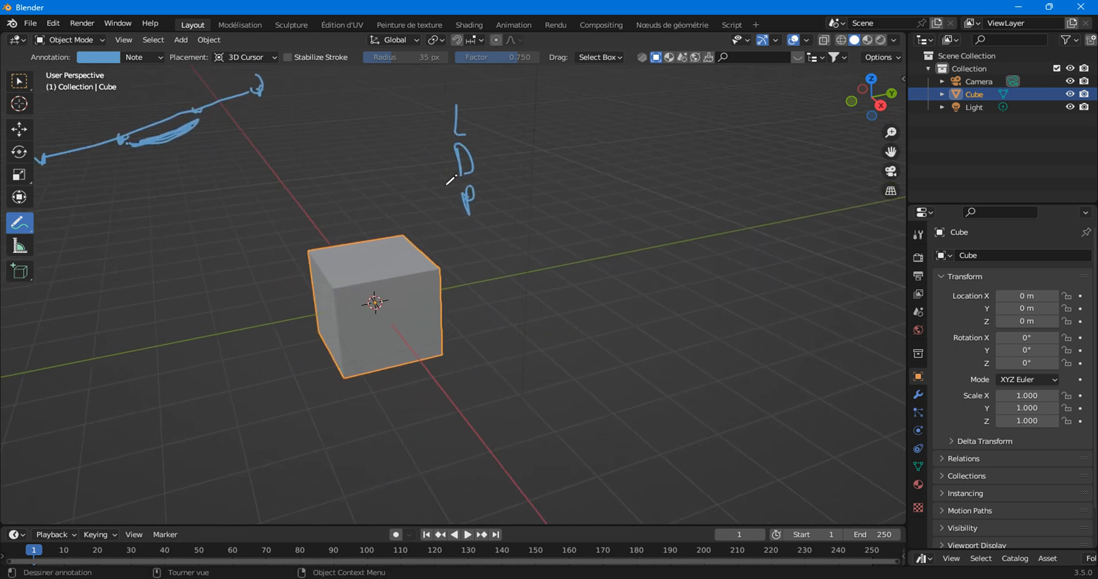
left_click_drag(553, 168, 688, 151)
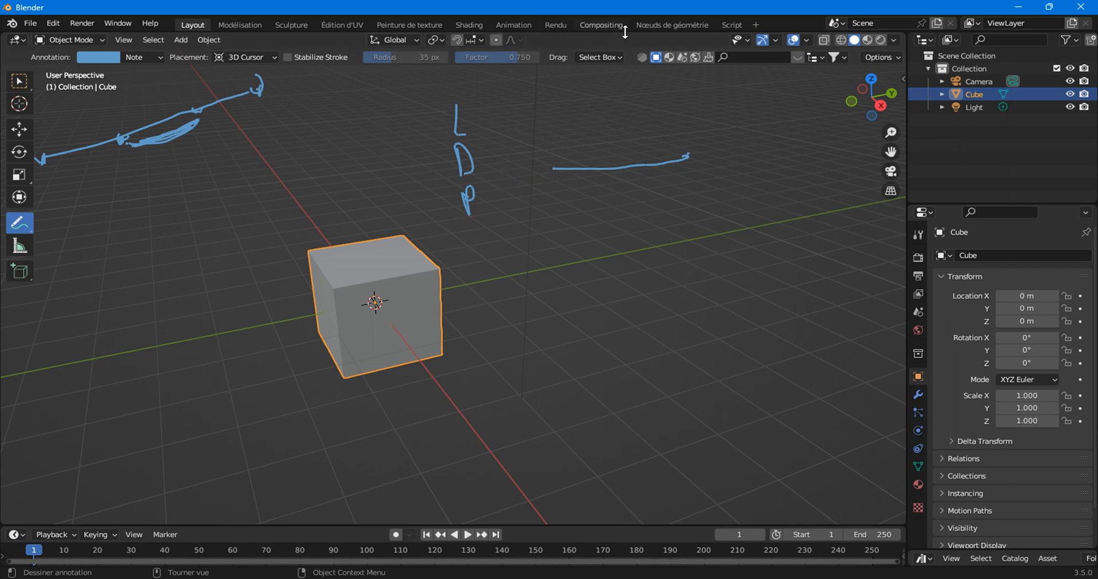
Step: In the Nœuds de géométrie workspace, enlarge the properties area and turn it into an Asset Browser
left_click(649, 24)
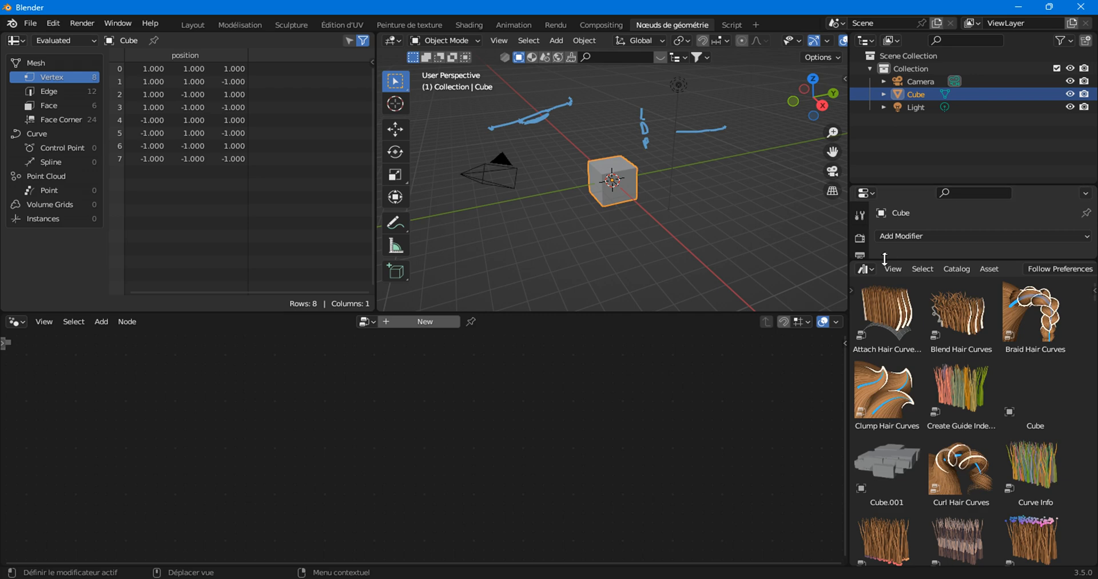
left_click_drag(884, 259, 884, 523)
left_click(865, 192)
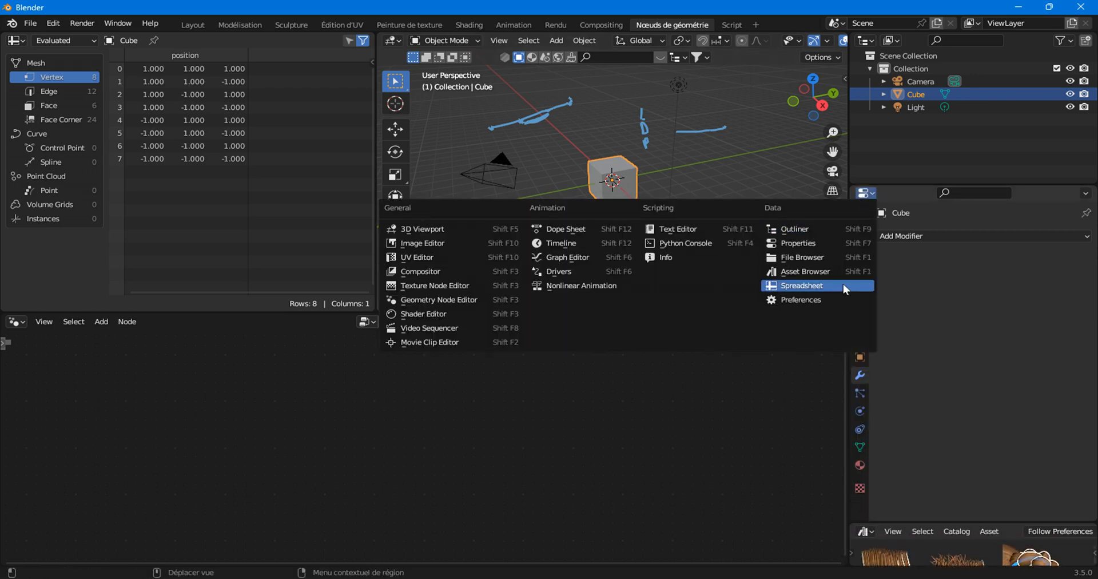
left_click(828, 274)
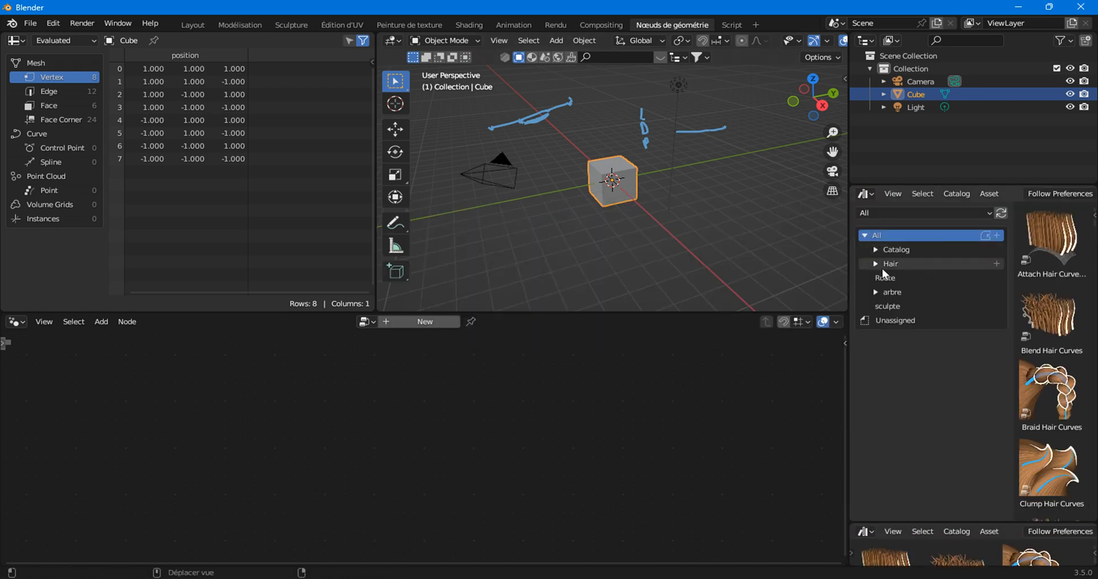
Step: Show the assets of the Hair > Read catalog and collapse the catalog list
left_click(898, 263)
left_click(887, 319)
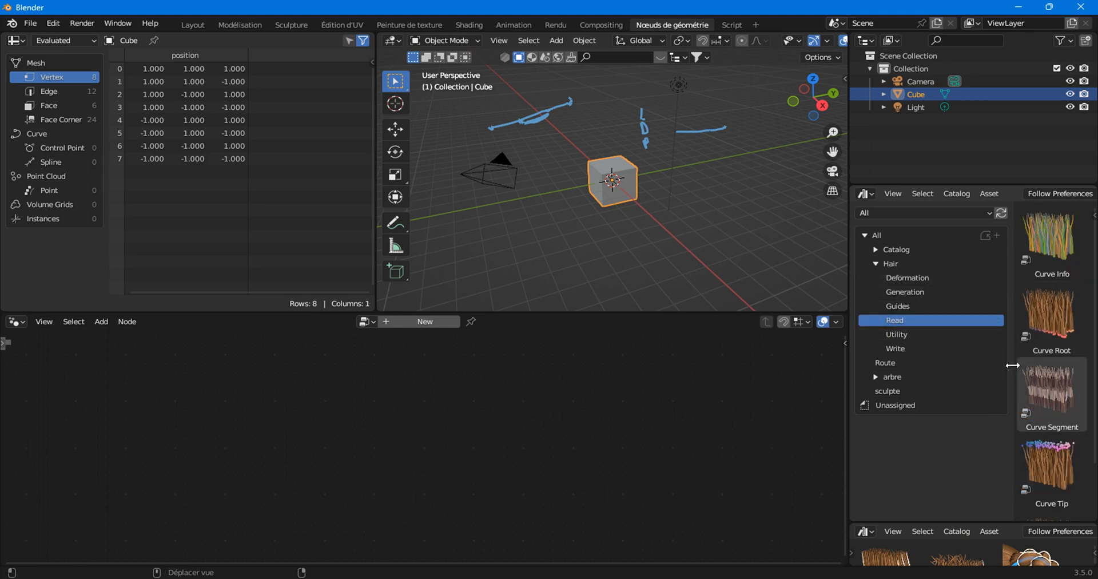
left_click_drag(1010, 364, 824, 342)
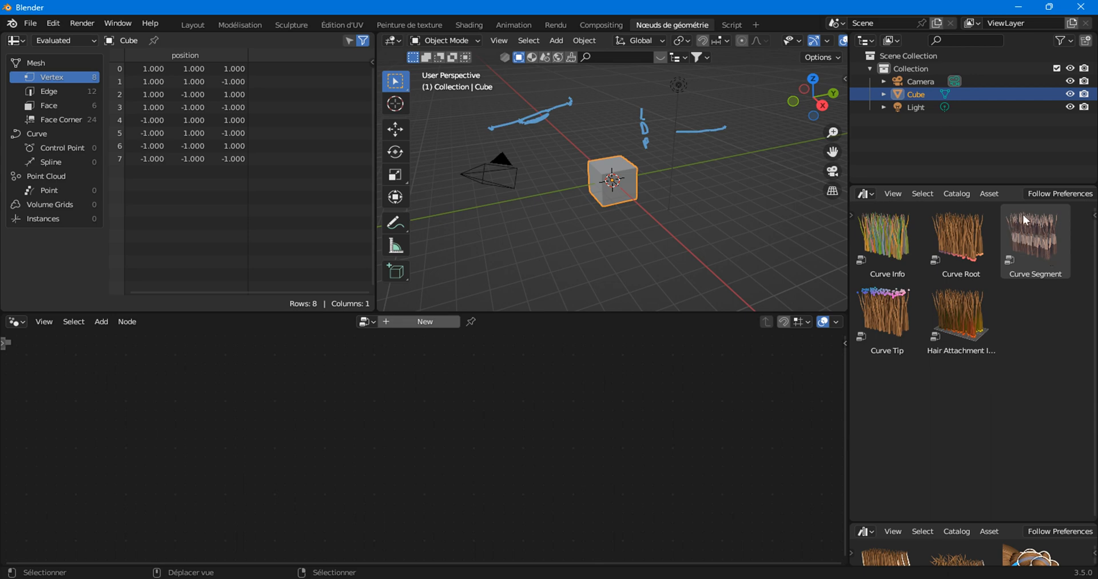
Step: Create a geometry node tree on the cube and add the Curve Segment asset as a node
left_click_drag(1029, 239, 406, 327)
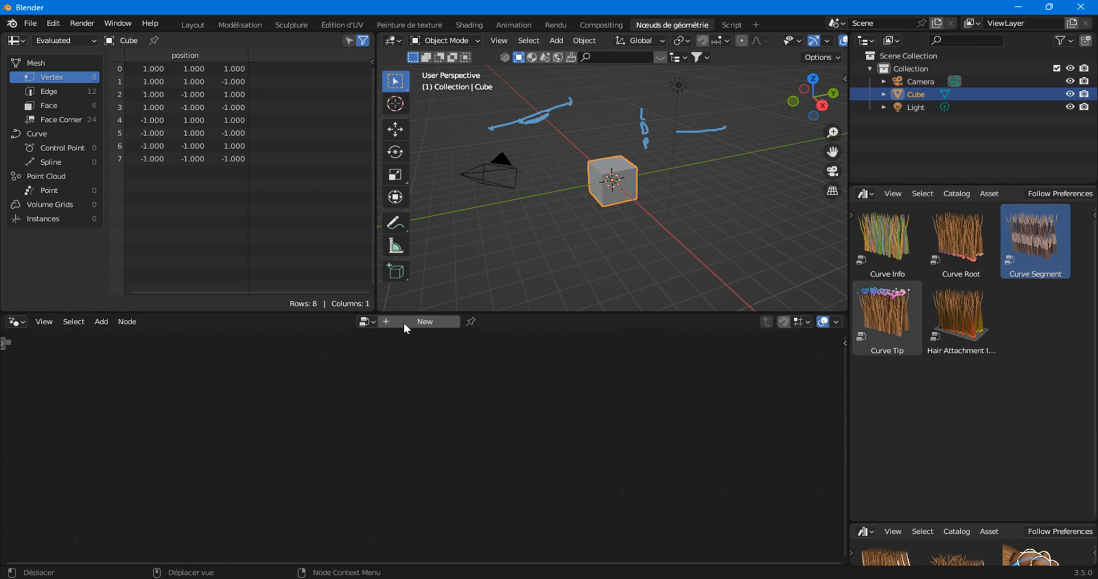
left_click_drag(1035, 235, 617, 171)
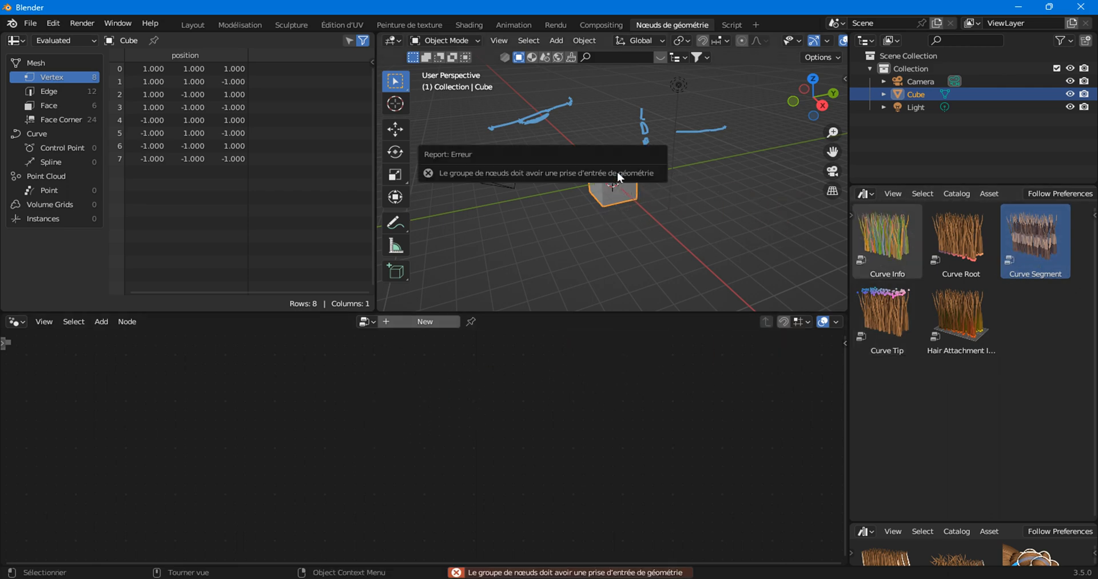
left_click(427, 322)
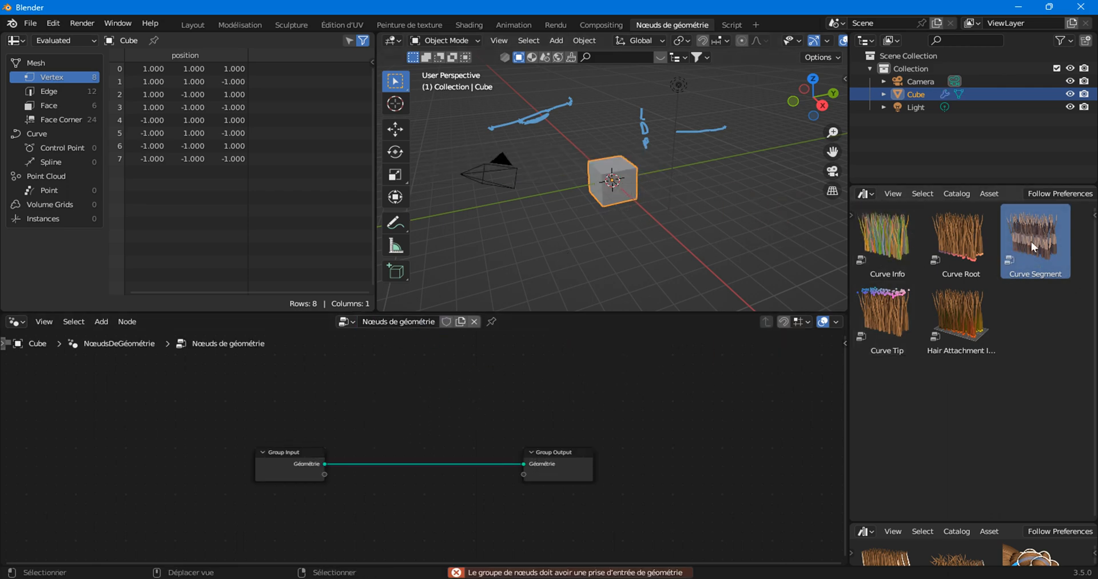
left_click_drag(1049, 243, 383, 424)
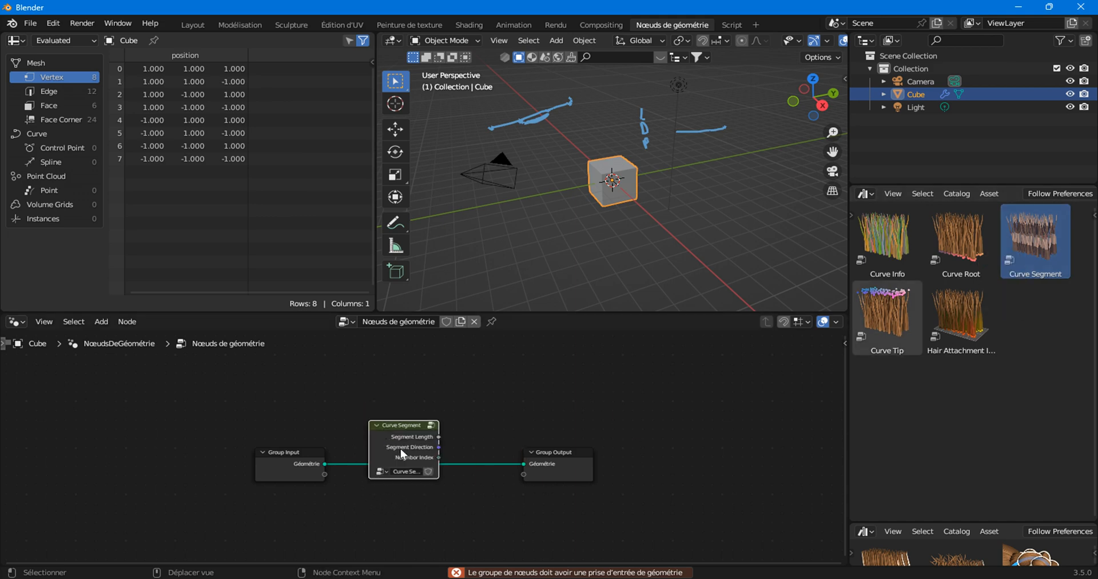
left_click(401, 448)
scroll(410, 456, "up", 2)
scroll(410, 455, "up", 2)
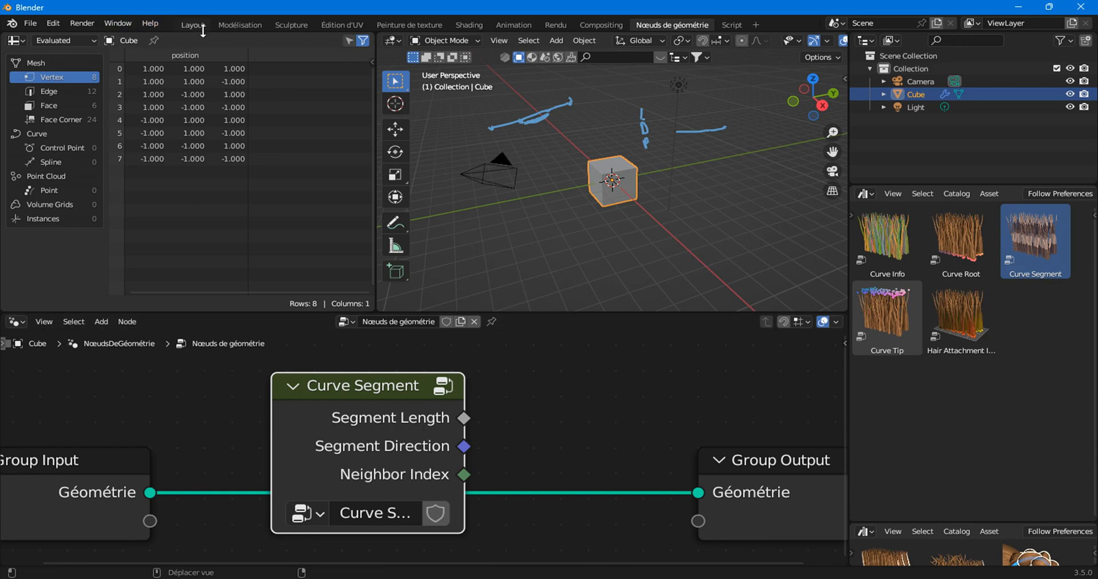
Step: In the Layout workspace, annotate a short vertical stroke beside each of the letters L, D and P
left_click(184, 23)
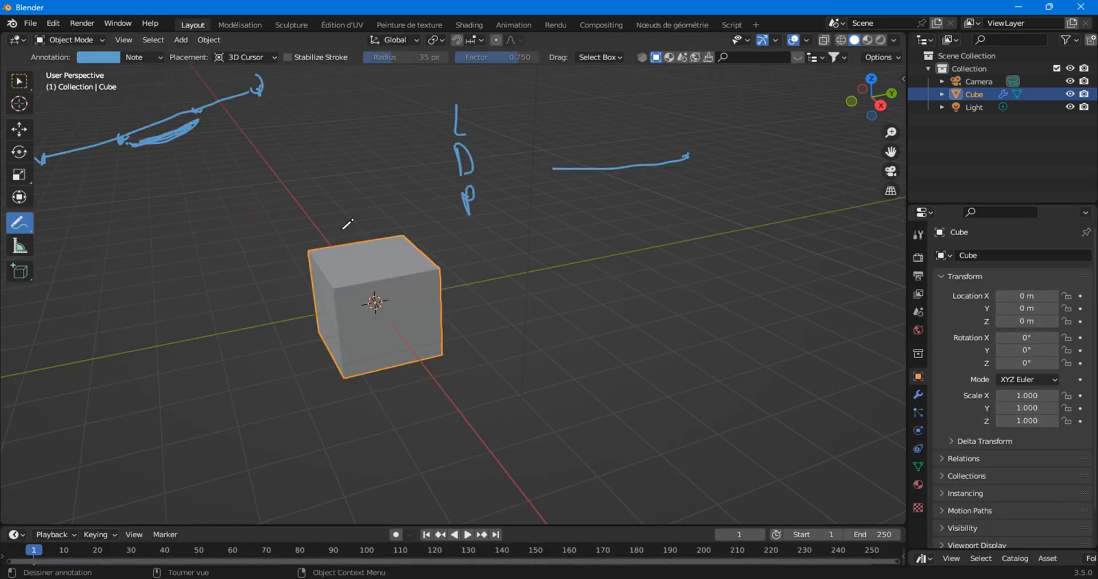
middle_click_drag(346, 229, 583, 214)
scroll(583, 215, "up", 2)
left_click_drag(444, 104, 455, 229)
mouse_move(889, 151)
left_mouse_down()
mouse_move(877, 166)
mouse_move(679, 221)
left_mouse_up()
scroll(617, 224, "up", 3)
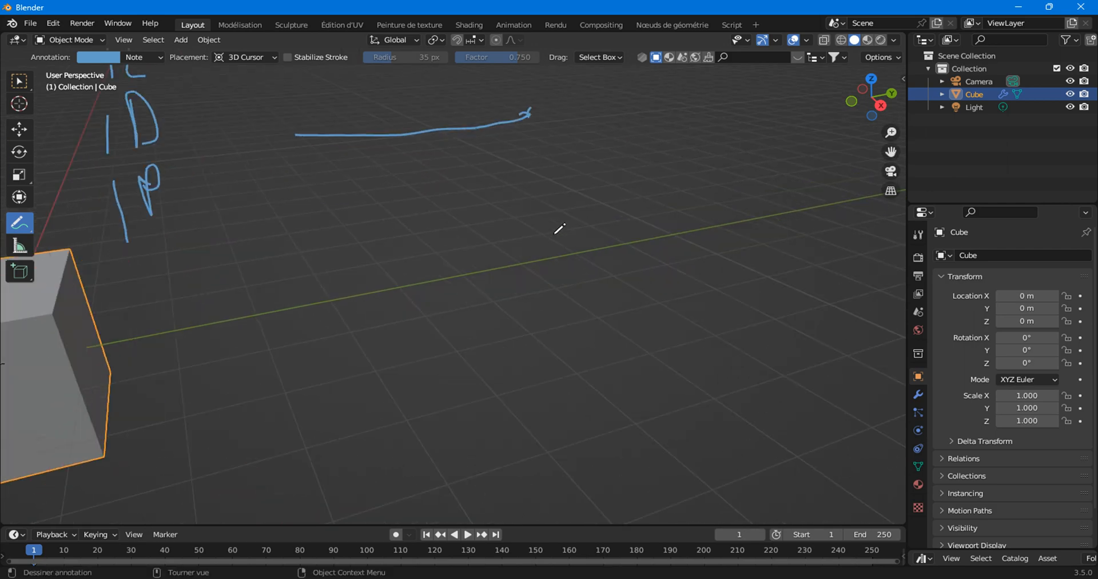
scroll(436, 238, "down", 4)
Step: Annotate a longer line along the green axis, circle four points on it, and mark the second point with an X
mouse_move(403, 273)
left_mouse_down()
mouse_move(569, 248)
mouse_move(656, 252)
left_mouse_up()
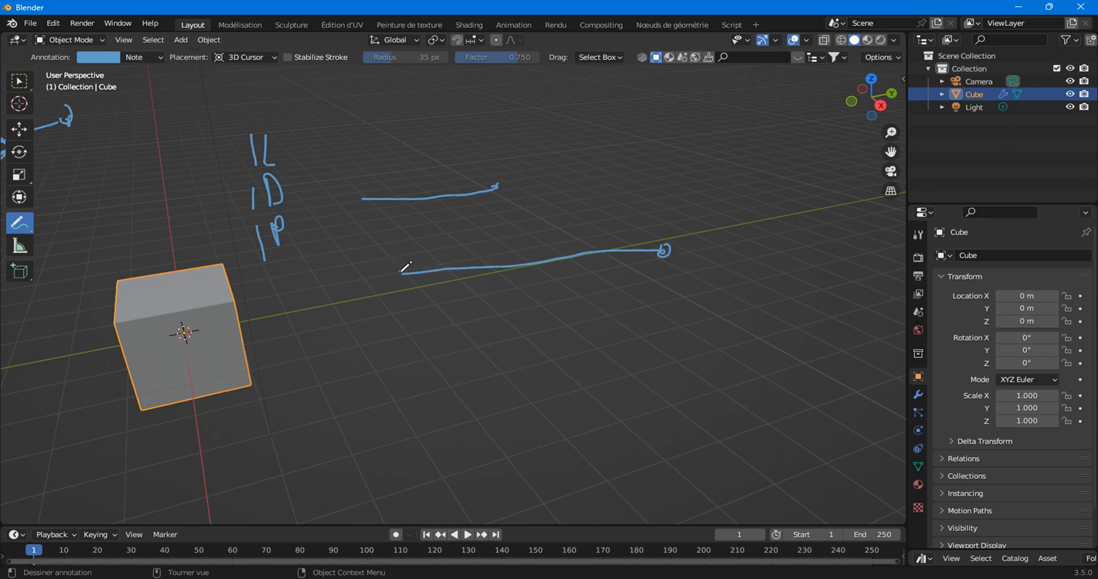
left_click_drag(402, 267, 408, 274)
mouse_move(526, 255)
left_mouse_down()
mouse_move(514, 263)
mouse_move(522, 268)
left_mouse_up()
left_click_drag(593, 243, 589, 250)
left_click(509, 241)
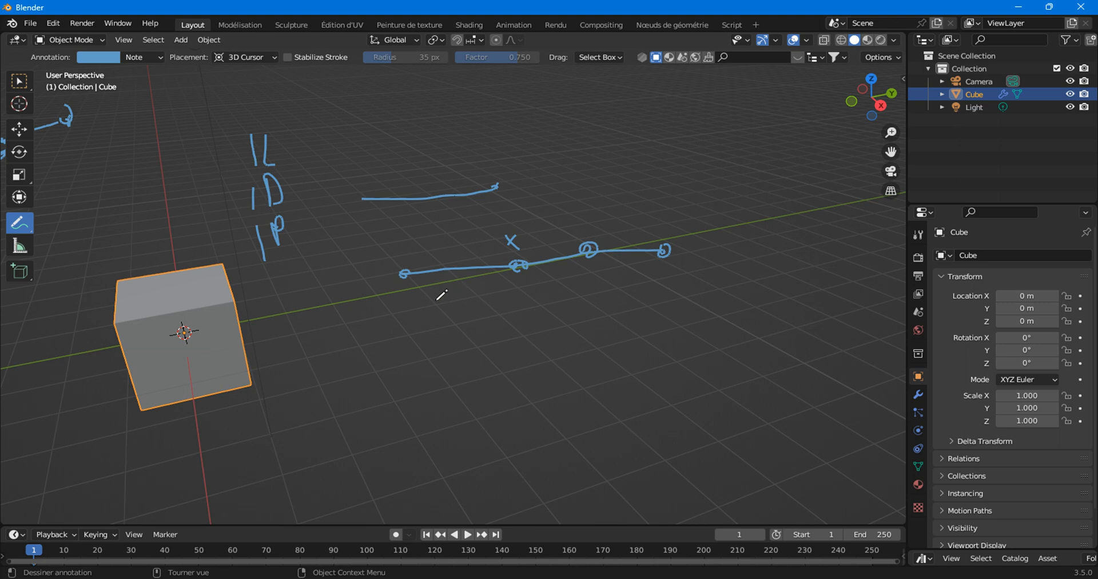
Step: Annotate a second line with marked points below the first, and label points on both lines with X, V and other symbols
mouse_move(414, 323)
left_mouse_down()
mouse_move(677, 287)
mouse_move(611, 297)
left_mouse_up()
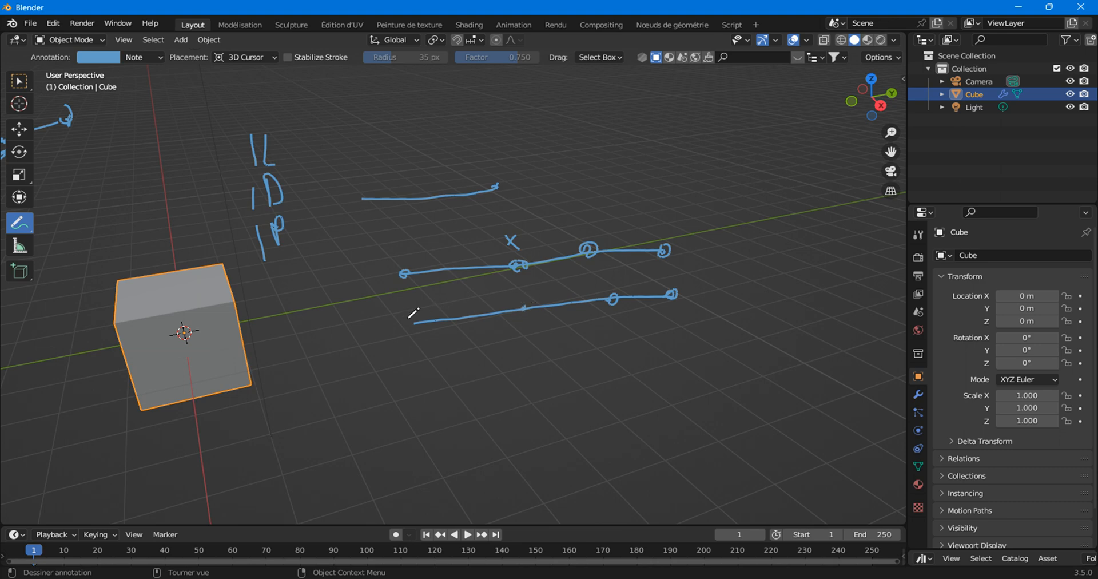
left_click_drag(410, 318, 425, 325)
left_click_drag(601, 306, 613, 280)
left_click_drag(578, 227, 594, 221)
left_click_drag(668, 270, 685, 268)
mouse_move(667, 227)
left_mouse_down()
mouse_move(678, 229)
mouse_move(667, 224)
left_mouse_up()
left_click_drag(408, 306, 422, 305)
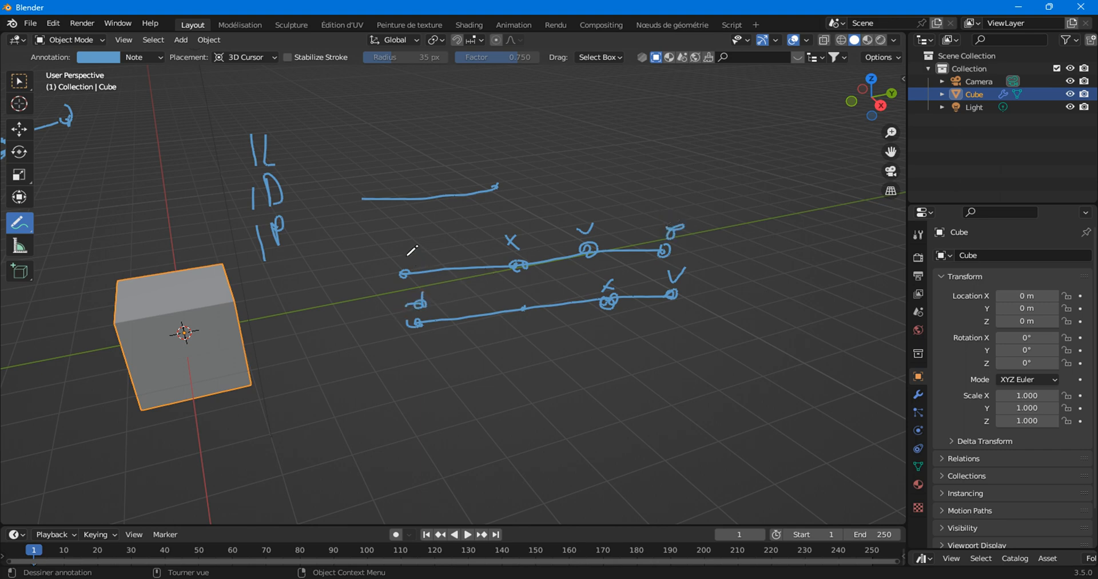
left_click_drag(392, 255, 400, 255)
left_click_drag(519, 294, 521, 297)
Step: Annotate vertical lines down from both X points and join them with a double-headed arrow
left_click_drag(518, 265, 528, 361)
left_click_drag(615, 302, 613, 352)
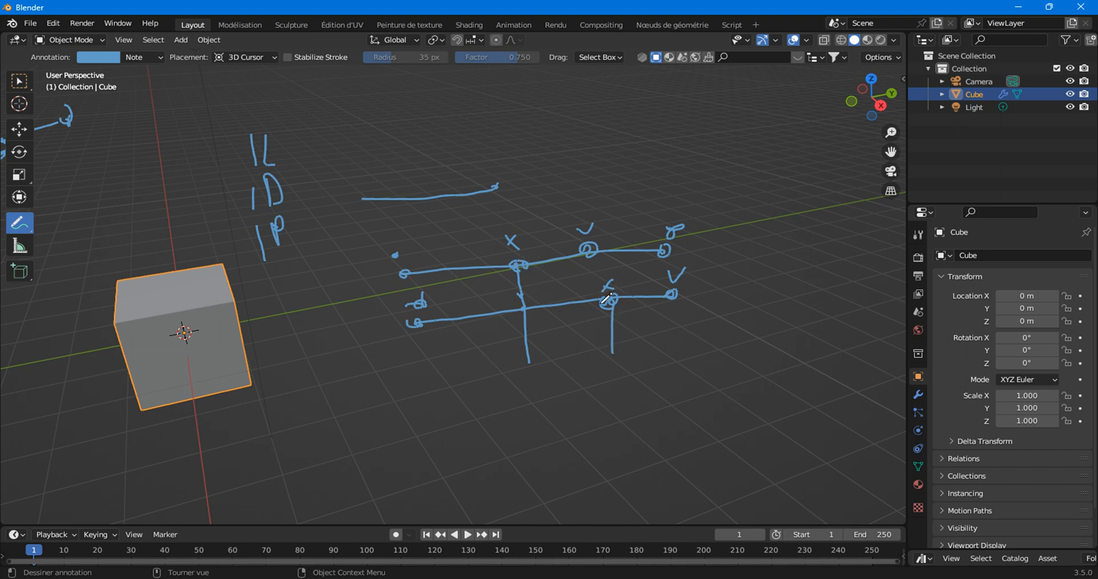
left_click_drag(532, 364, 603, 359)
left_click_drag(531, 363, 546, 369)
Step: Annotate an arc with two circled points joined by an arrow, then circle the upper line's V point and draw an arrow to it from X
mouse_move(475, 144)
left_mouse_down()
mouse_move(549, 104)
mouse_move(657, 138)
mouse_move(680, 193)
left_mouse_up()
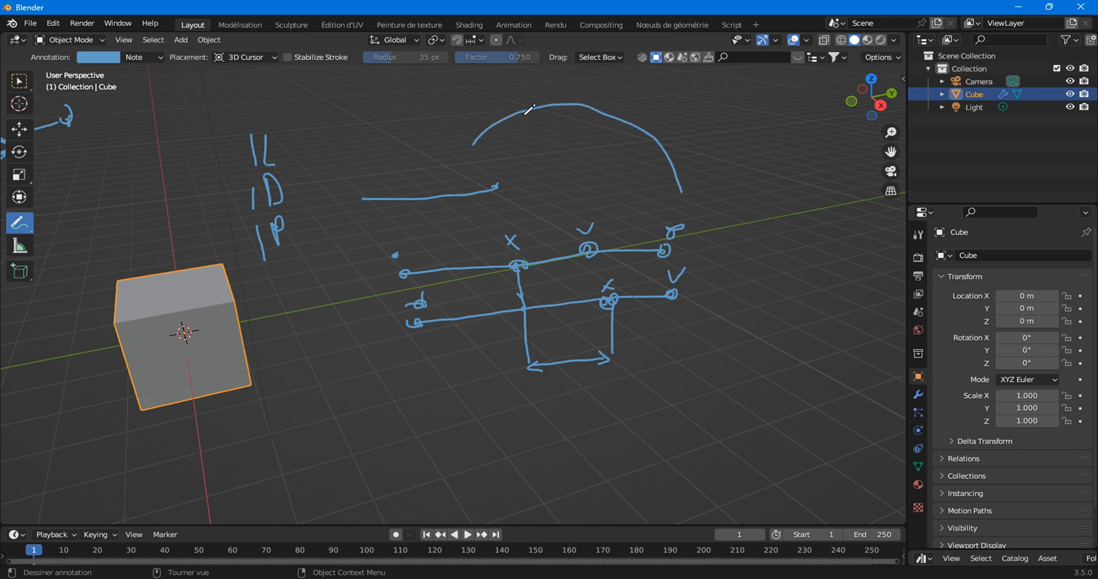
left_click_drag(515, 112, 528, 119)
left_click_drag(660, 153, 670, 158)
left_click_drag(521, 120, 671, 163)
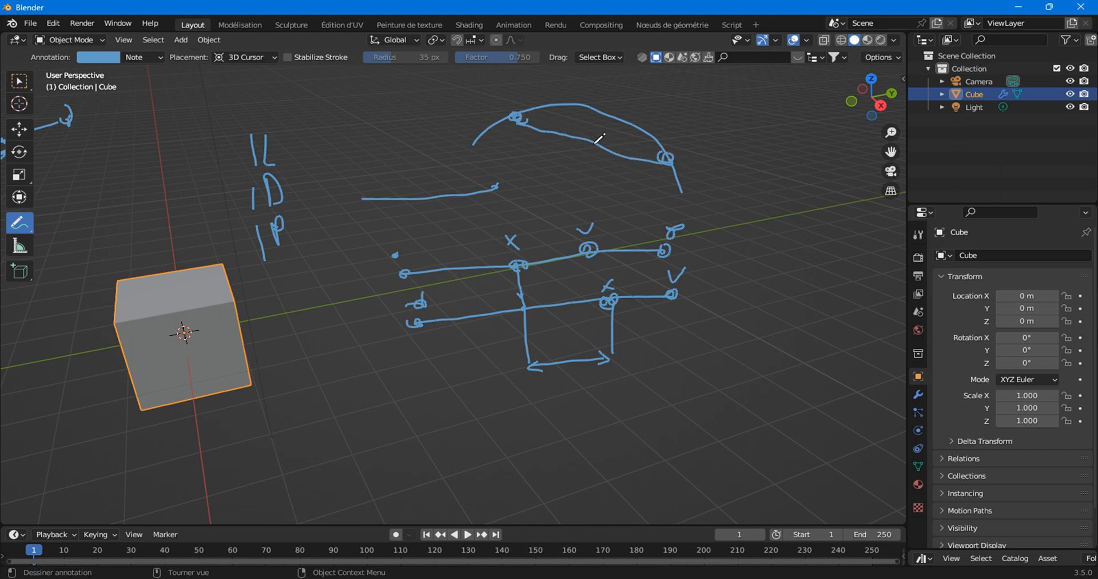
mouse_move(587, 135)
left_mouse_down()
mouse_move(603, 146)
mouse_move(576, 147)
left_mouse_up()
mouse_move(571, 221)
left_mouse_down()
mouse_move(561, 234)
mouse_move(600, 260)
mouse_move(606, 221)
mouse_move(574, 216)
left_mouse_up()
mouse_move(523, 254)
left_mouse_down()
mouse_move(558, 210)
mouse_move(571, 216)
left_mouse_up()
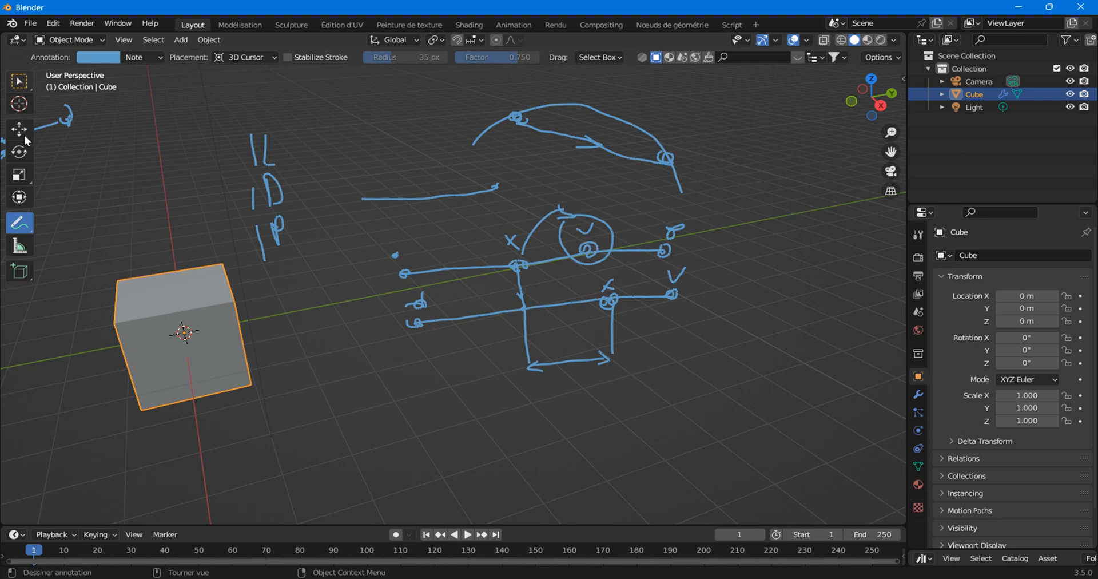
Step: Erase the annotations around the L, D, P letters and the line sketches, and switch back to the selection tool
mouse_move(19, 222)
left_mouse_down()
mouse_move(123, 286)
mouse_move(114, 304)
left_mouse_up()
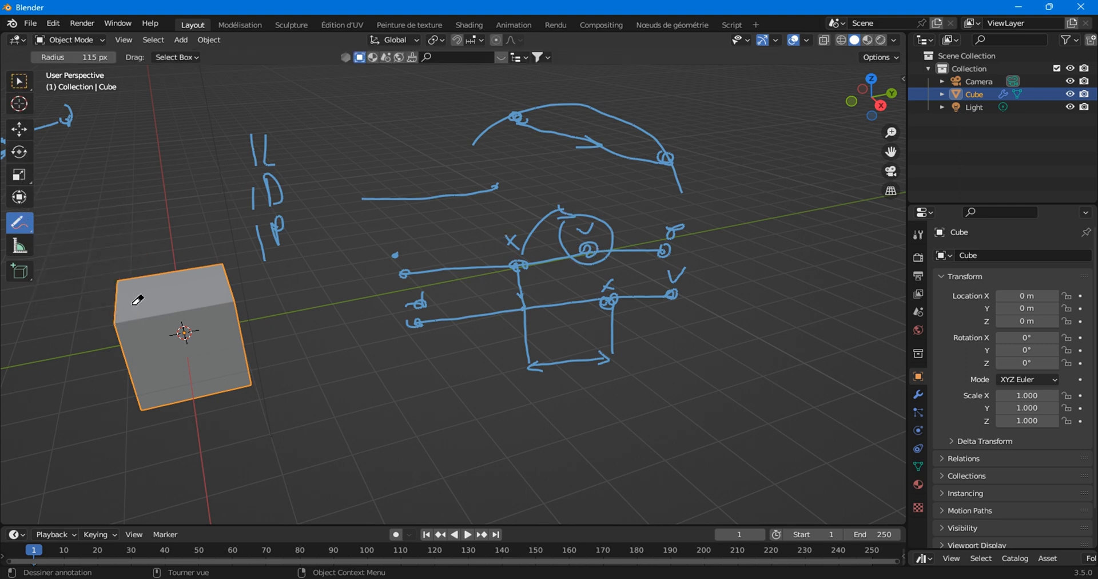
mouse_move(486, 166)
left_mouse_down()
mouse_move(336, 270)
mouse_move(589, 184)
mouse_move(672, 294)
left_mouse_up()
left_click(19, 82)
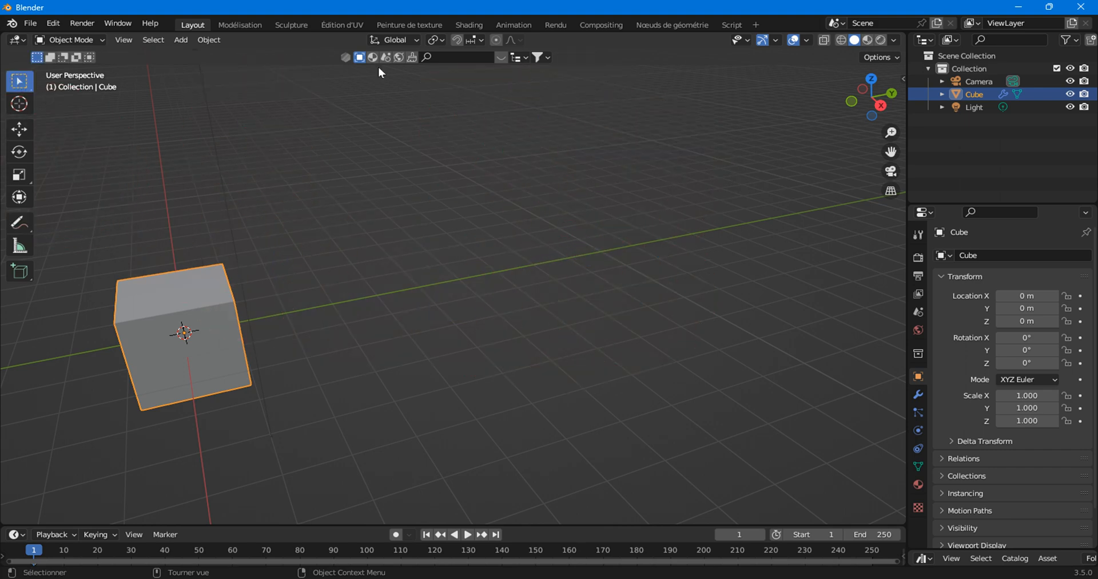
Step: In the Nœuds de géométrie workspace, move the Curve Segment node off the link to below the Group Input node
left_click(647, 26)
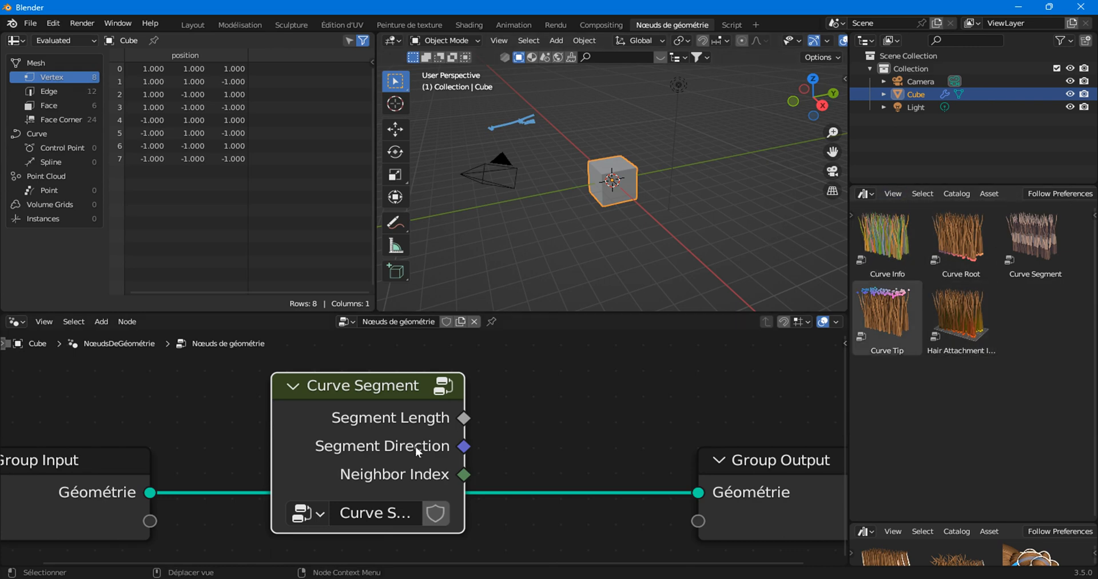
scroll(467, 464, "down", 3)
middle_click_drag(465, 465, 440, 407)
left_click_drag(377, 353, 185, 472)
middle_click_drag(361, 482, 316, 426)
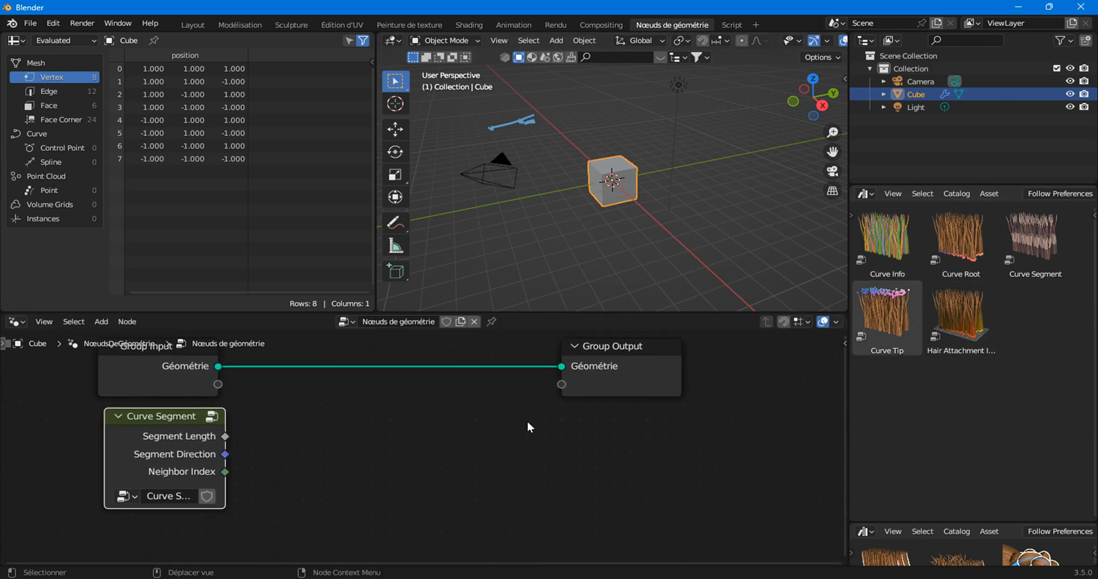
Step: Delete the cube and add a Bézier curve to the scene
right_click(620, 172)
left_click(615, 283)
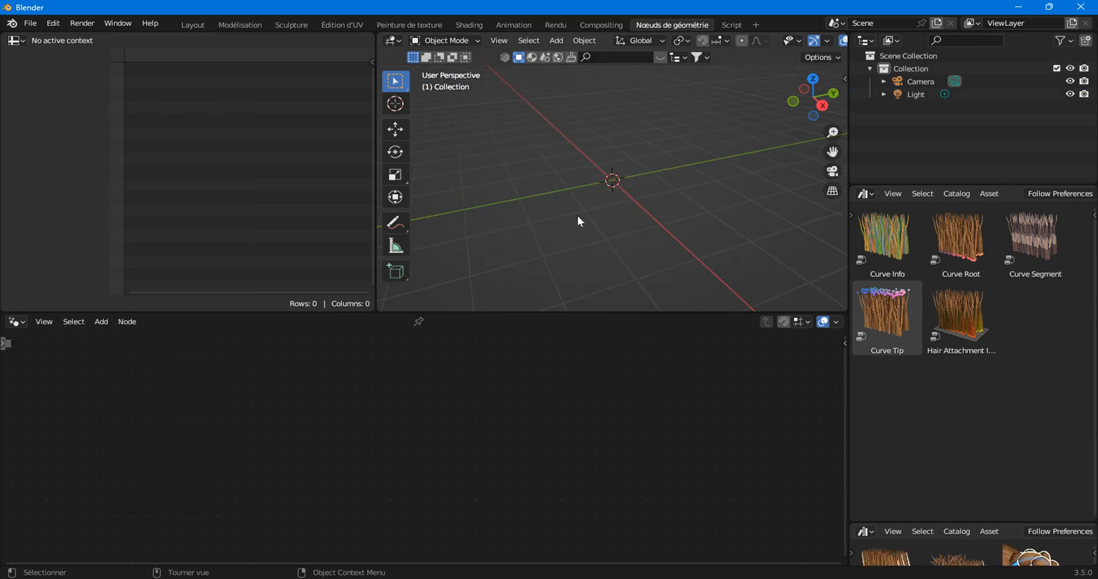
key("shift+a")
mouse_move(575, 191)
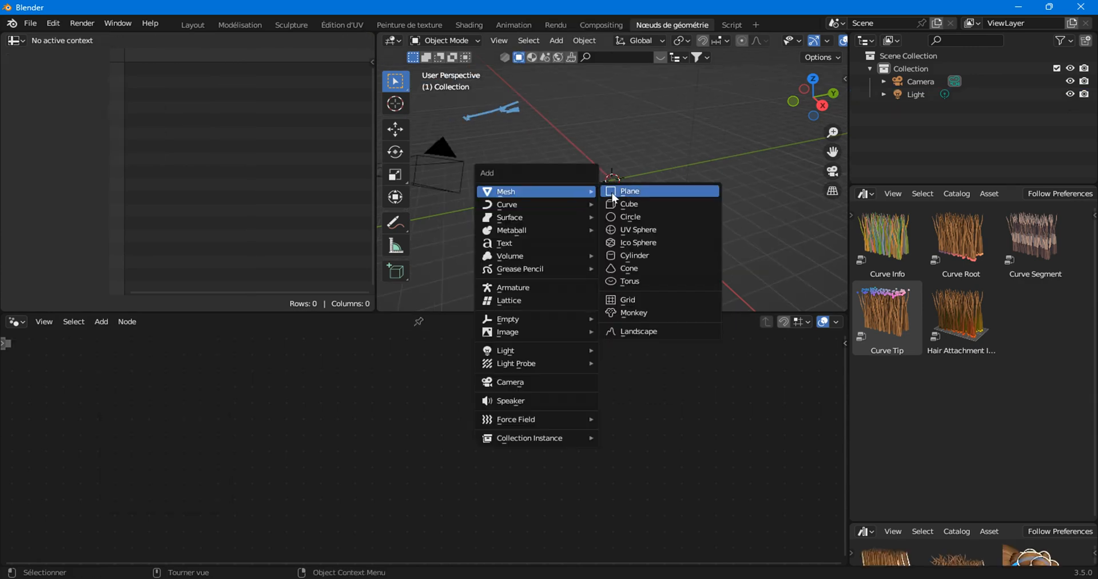
left_click(623, 204)
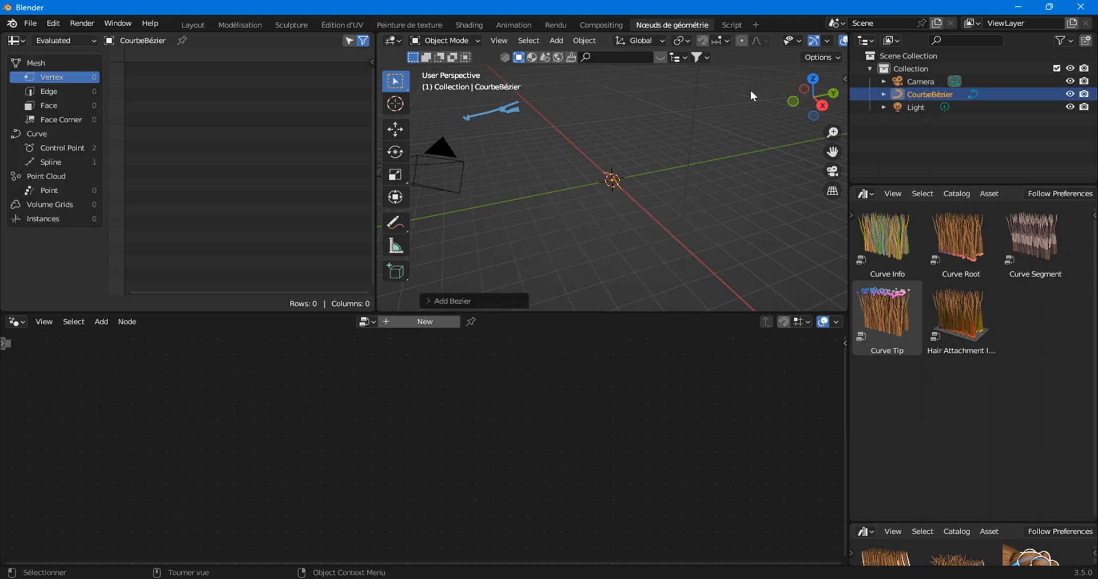
Step: From the top view in Edit Mode, extrude a third control point from the curve's left end and shift it further left
left_click(810, 77)
scroll(693, 194, "up", 5)
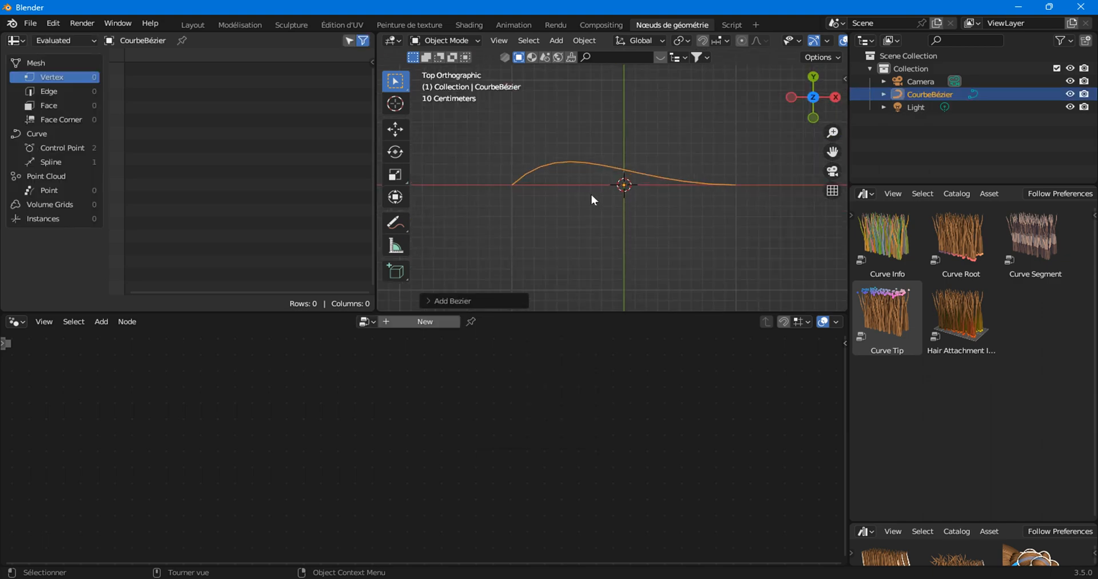
scroll(570, 189, "down", 3)
key("Tab")
left_click_drag(520, 139, 589, 245)
key("e")
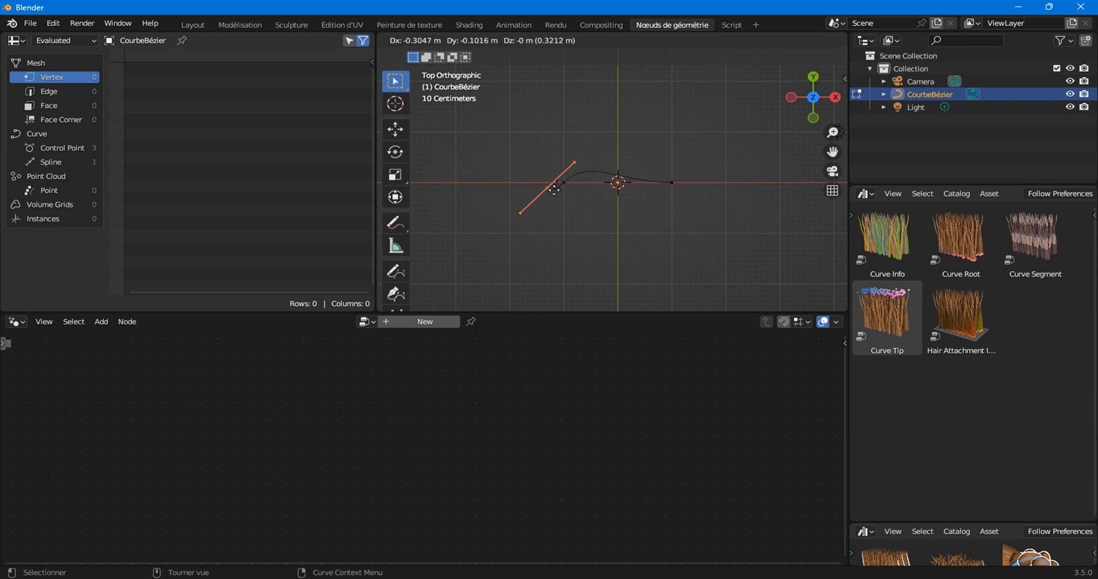
left_click(446, 140)
scroll(466, 151, "down", 3)
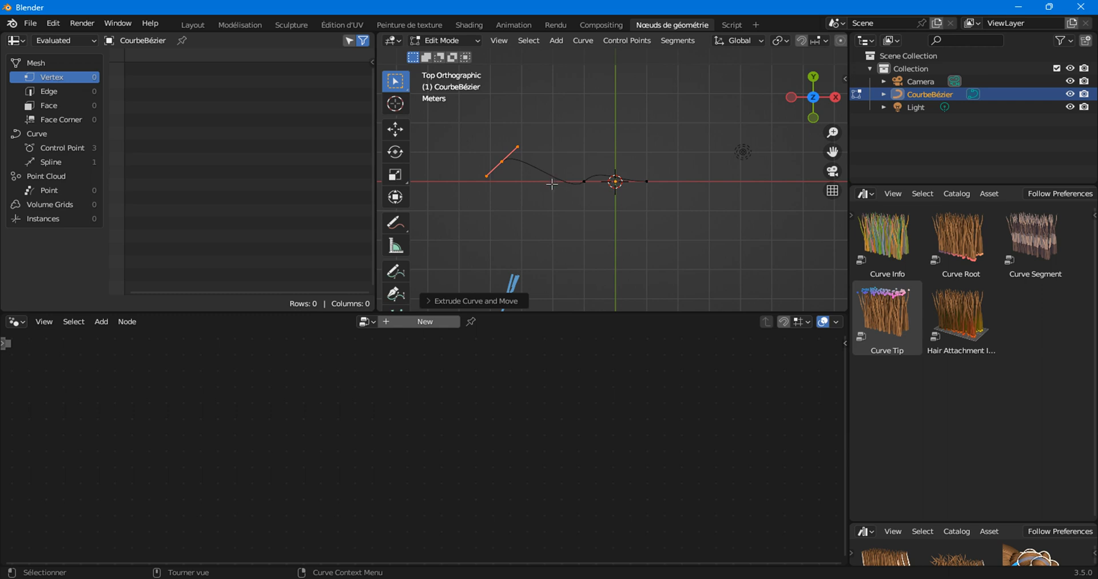
key("g")
left_click(510, 190)
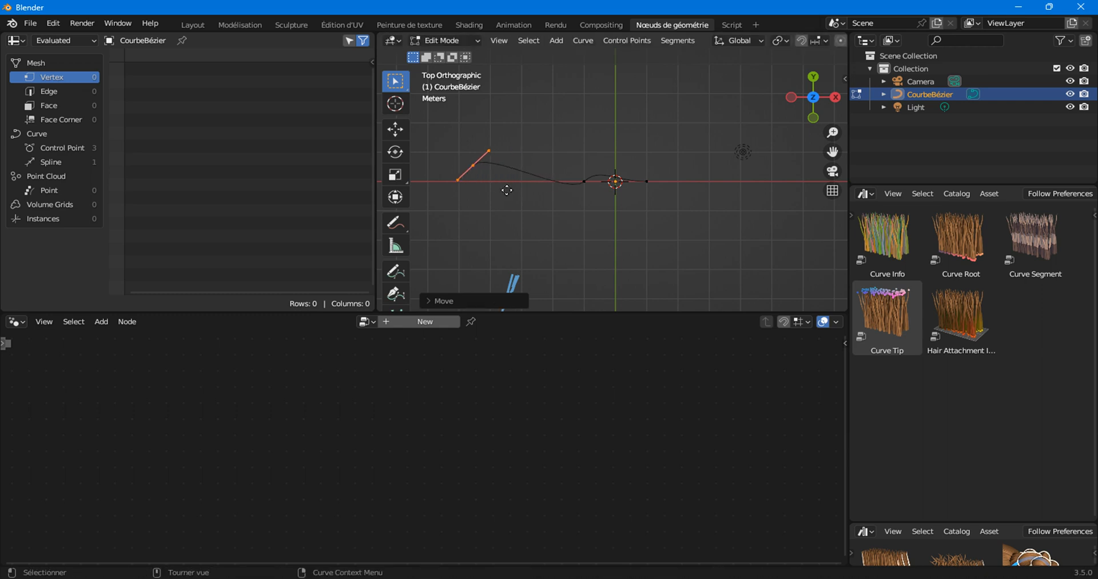
Step: Extrude a fourth control point up and far to the right of the curve, and return to Object Mode
key("e")
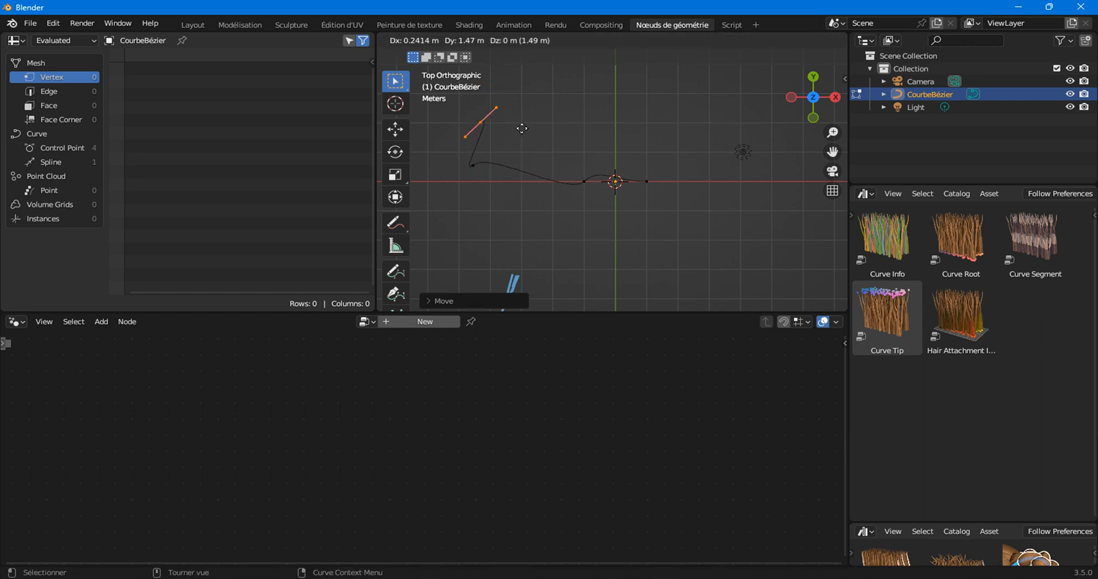
left_click(690, 101)
key("Tab")
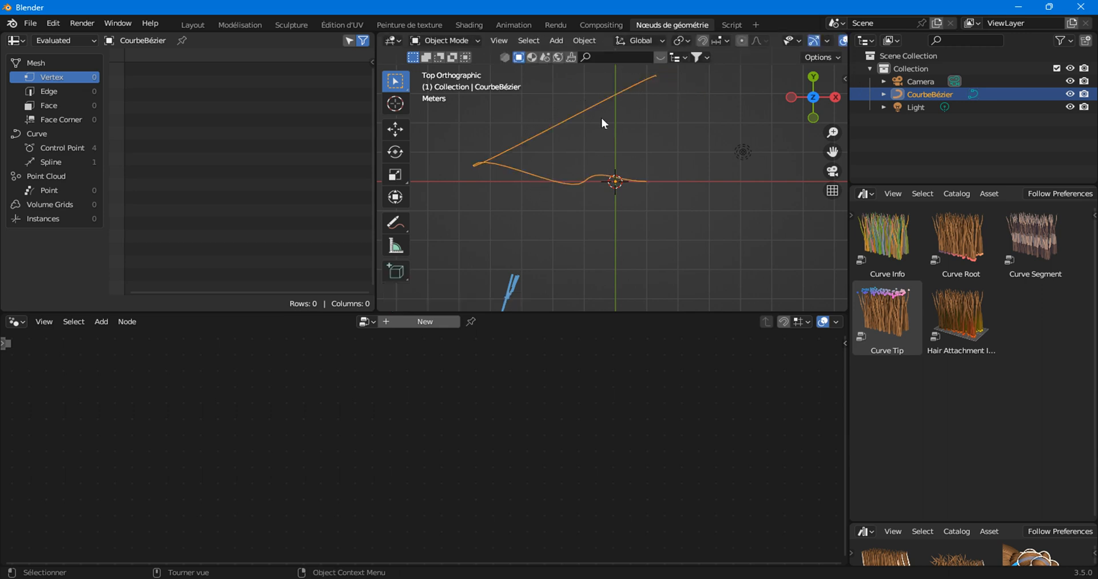
Step: Create a new geometry node tree on the Bézier curve
left_click(425, 322)
middle_click_drag(352, 412, 339, 451)
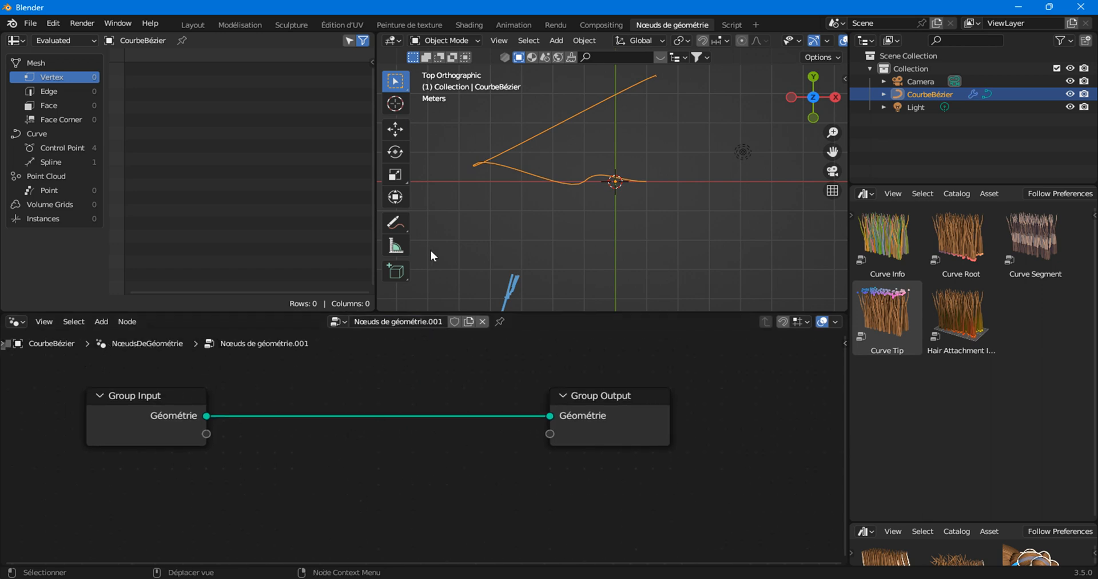
Step: Insert a Curve to Points node between Group Input and Group Output, and set its mode to Evaluated
right_click(274, 356)
right_click(362, 367)
mouse_move(362, 370)
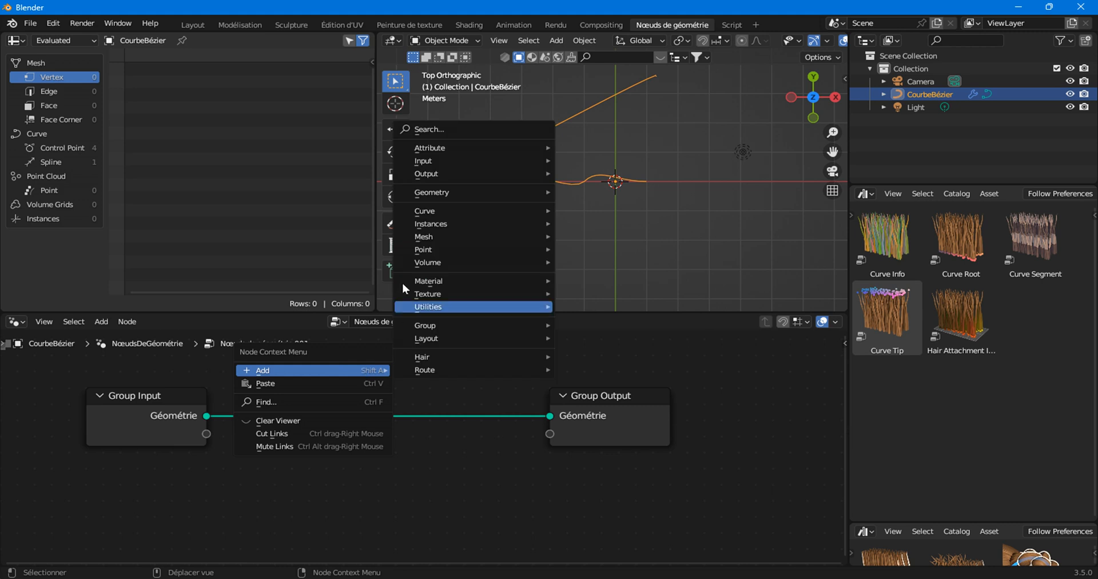
mouse_move(515, 211)
mouse_move(633, 254)
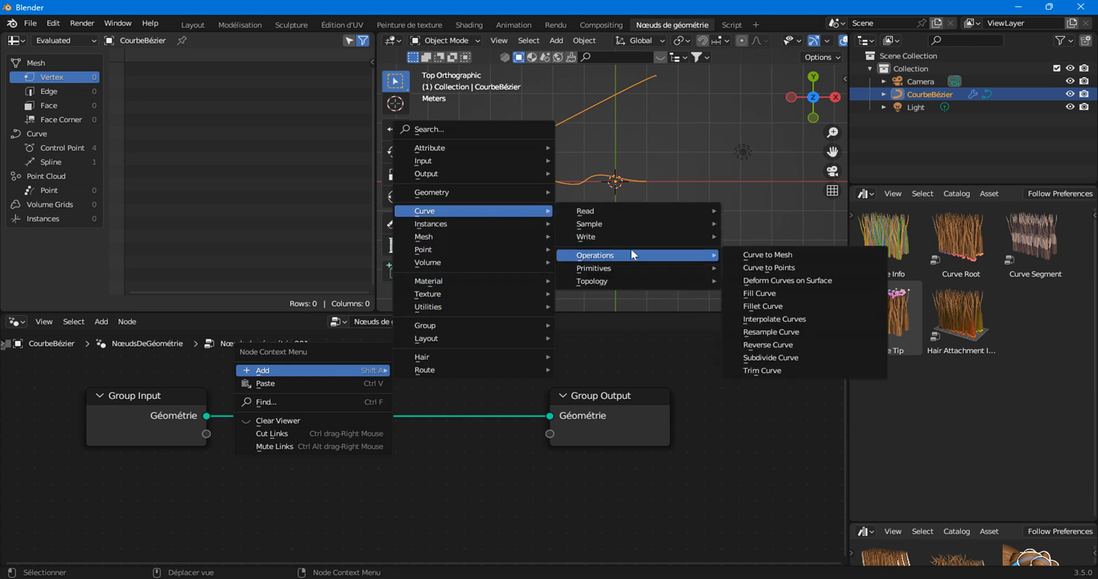
left_click(767, 268)
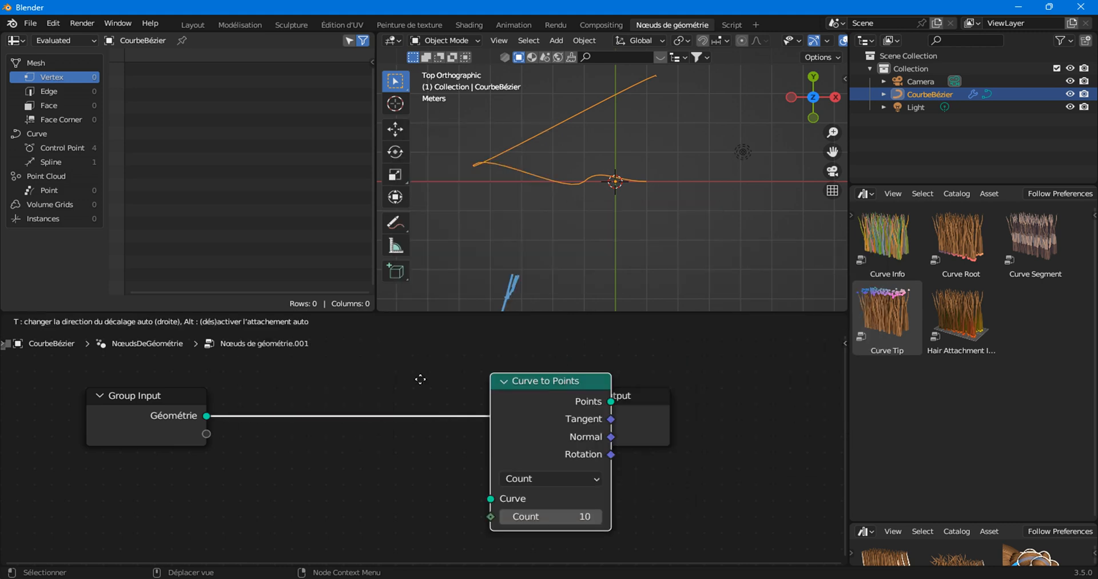
left_click(387, 379)
left_click(440, 478)
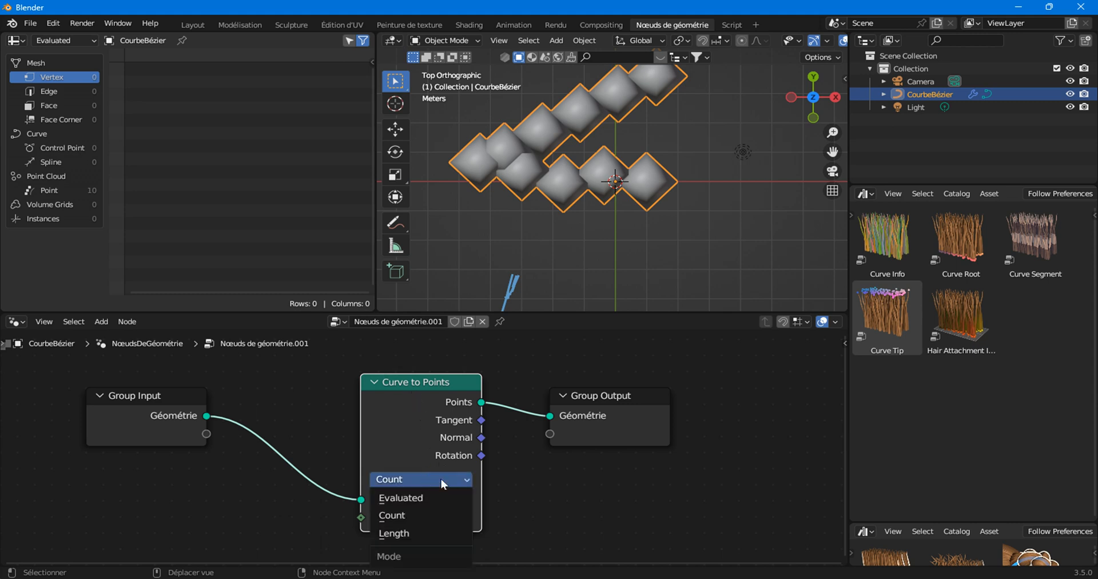
left_click(429, 494)
middle_click_drag(493, 485, 544, 427)
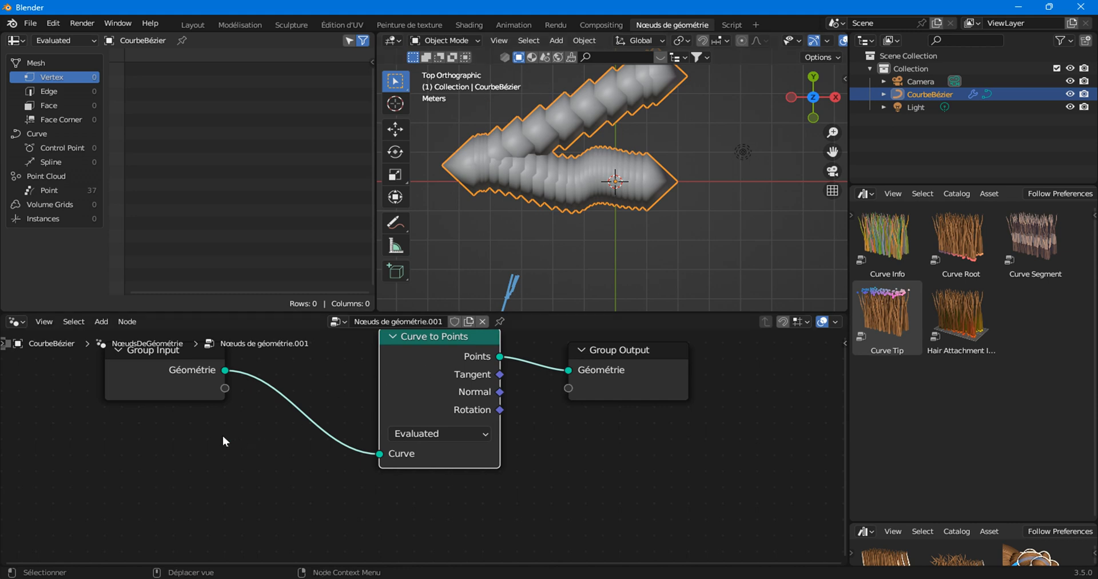
Step: Move Group Input away from Curve to Points, and delete Curve to Points while keeping the input linked to the output
middle_click_drag(225, 440, 344, 457)
left_click_drag(275, 389, 150, 398)
right_click(265, 393)
mouse_move(264, 394)
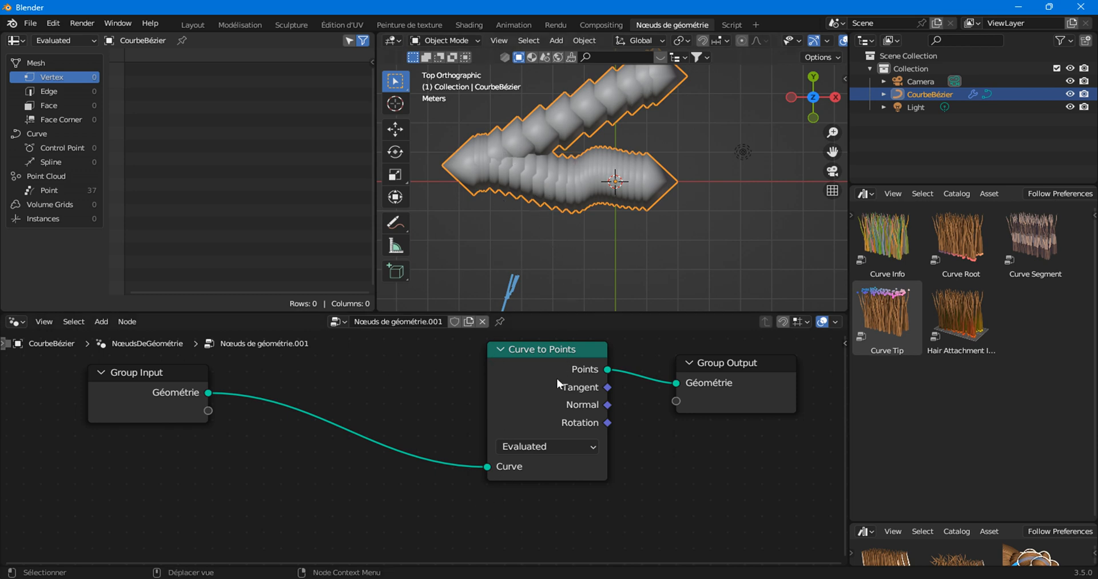
left_click(531, 450)
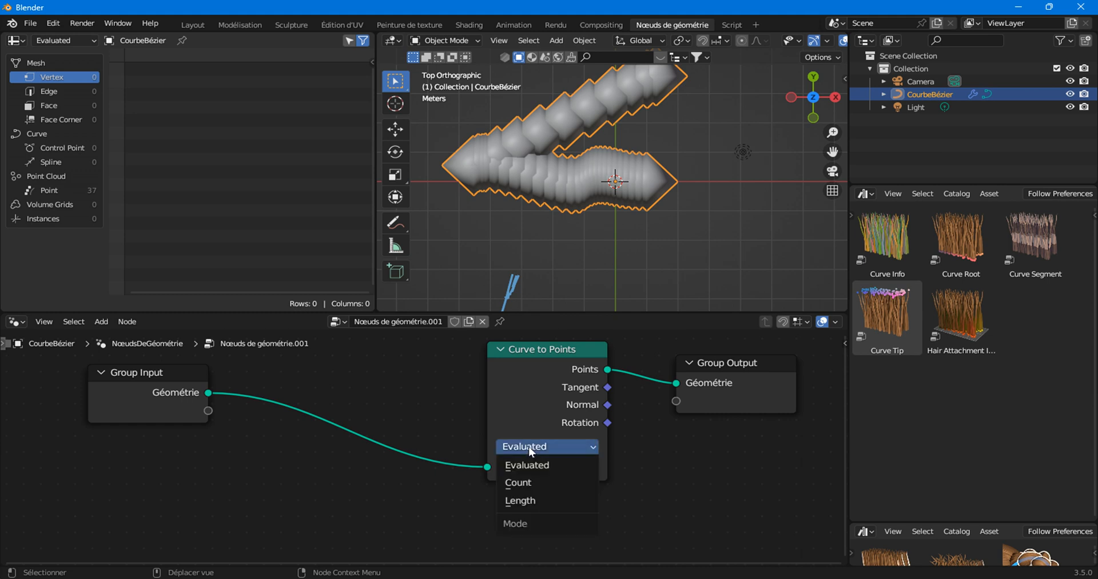
right_click(357, 388)
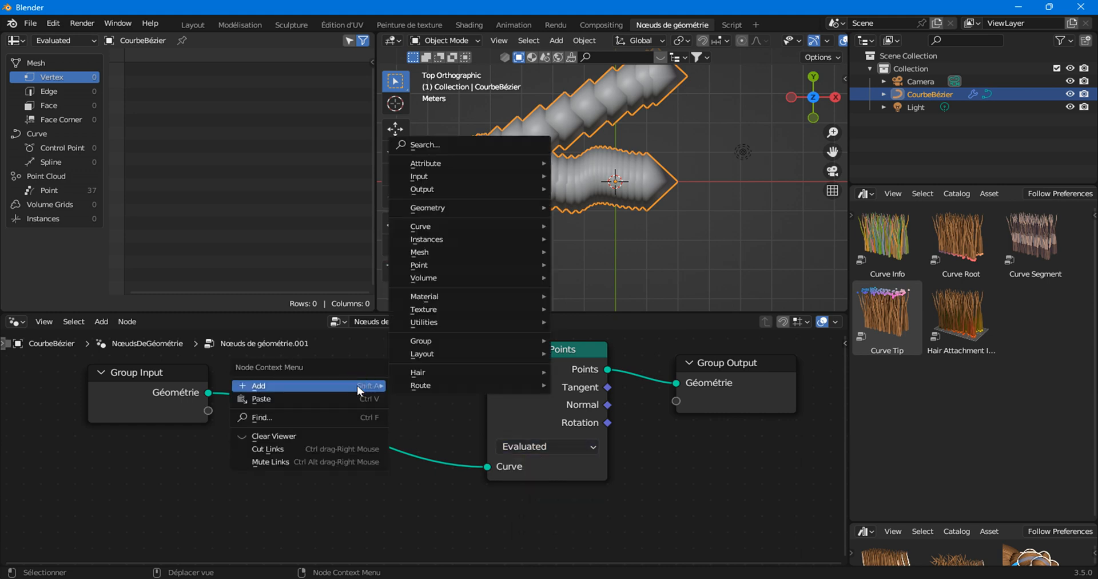
left_click(522, 417)
key("ctrl+x")
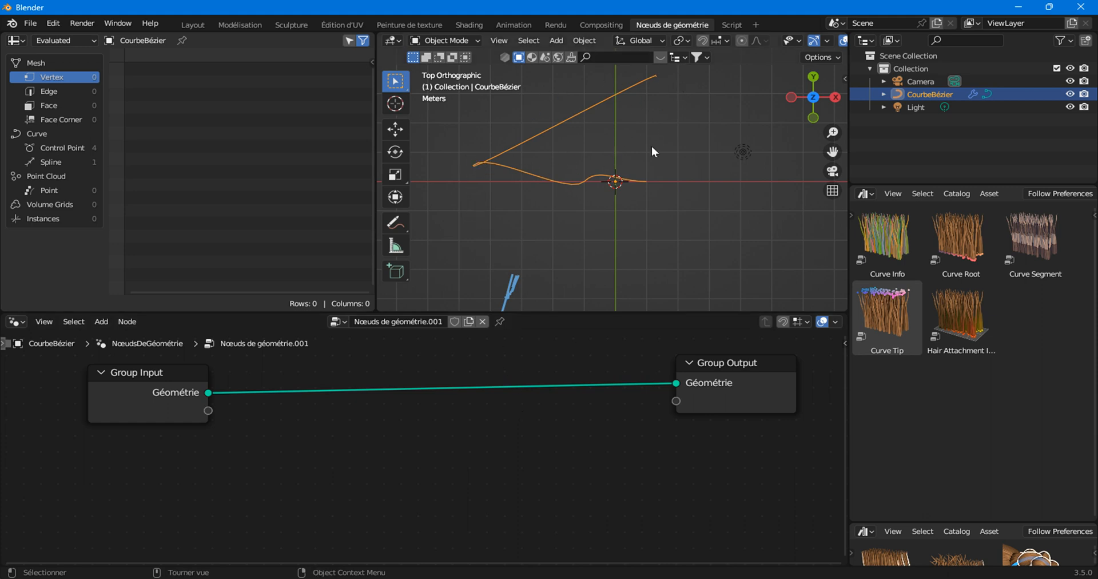
Step: Add the Curve Segment hair asset to the node tree below the Group Input node
right_click(423, 427)
left_click_drag(1050, 252, 259, 472)
middle_click_drag(298, 502, 326, 470)
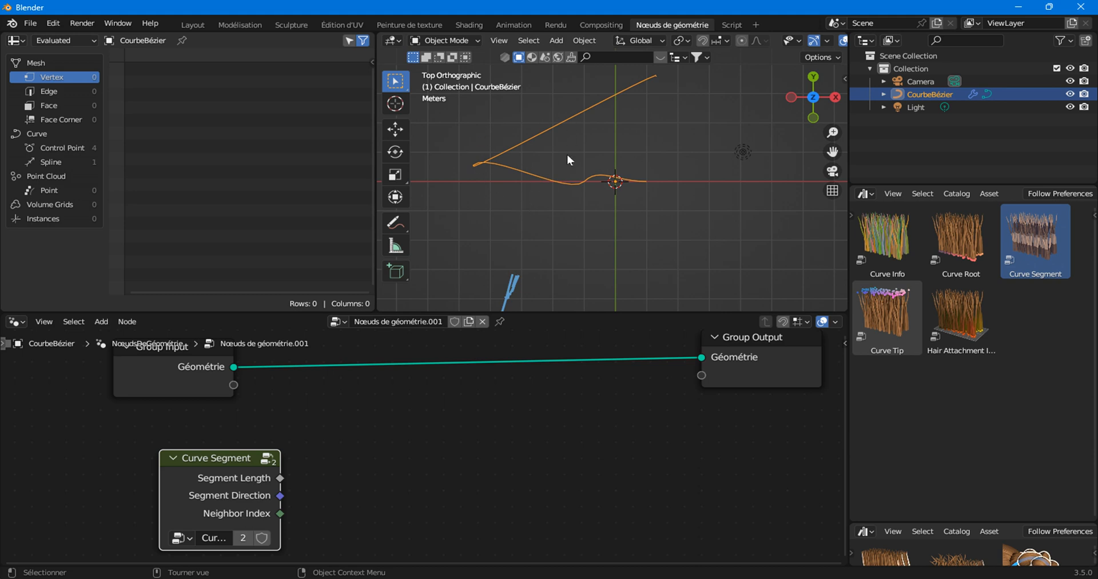
Step: Feed Segment Length and the Group Input geometry into a Viewer node, and list the control point data in the spreadsheet
left_click(279, 479, "ctrl+shift")
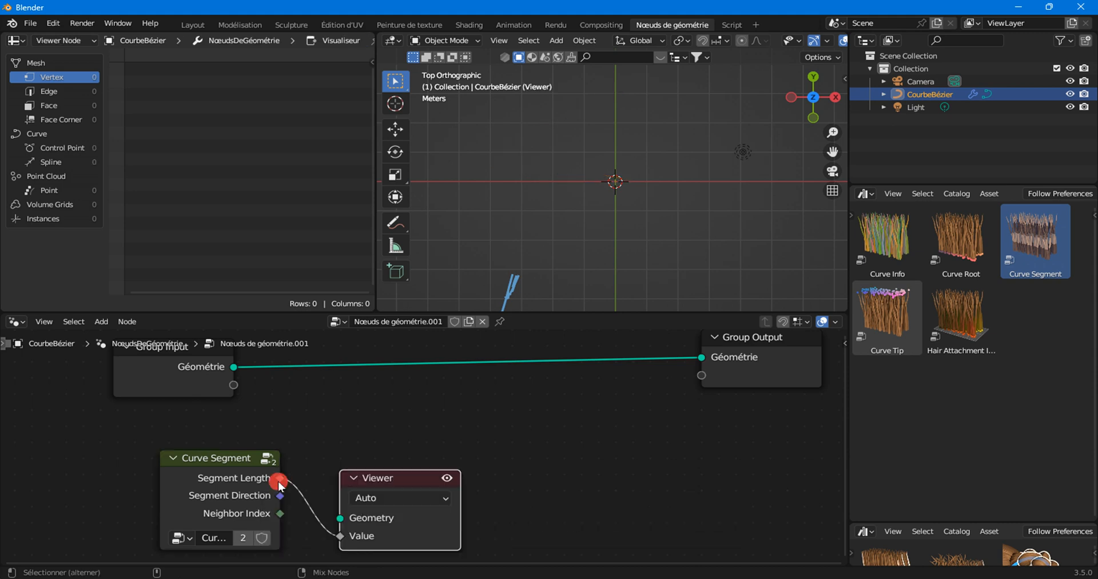
left_click(229, 388, "ctrl+shift")
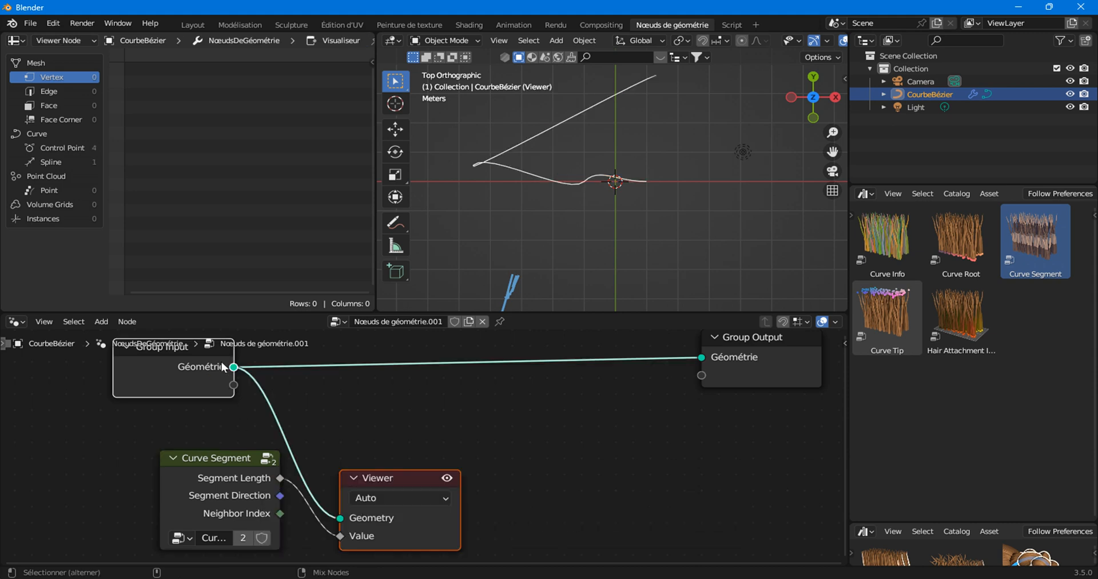
left_click(55, 151)
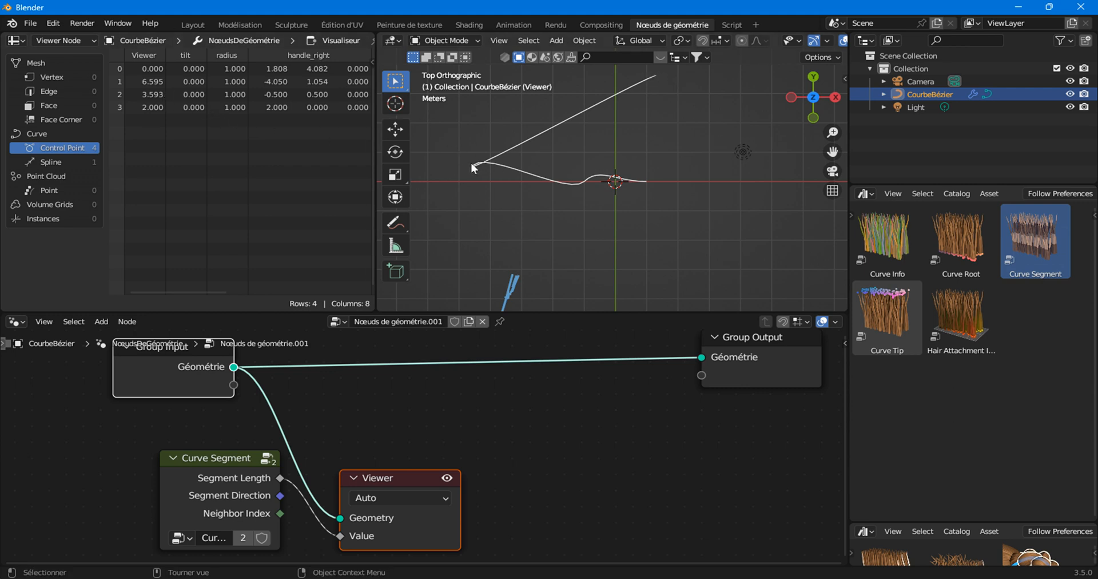
Step: Cut the Viewer's links, reconnect only the Group Input geometry to it, and move it under the Group Output node
key("Tab")
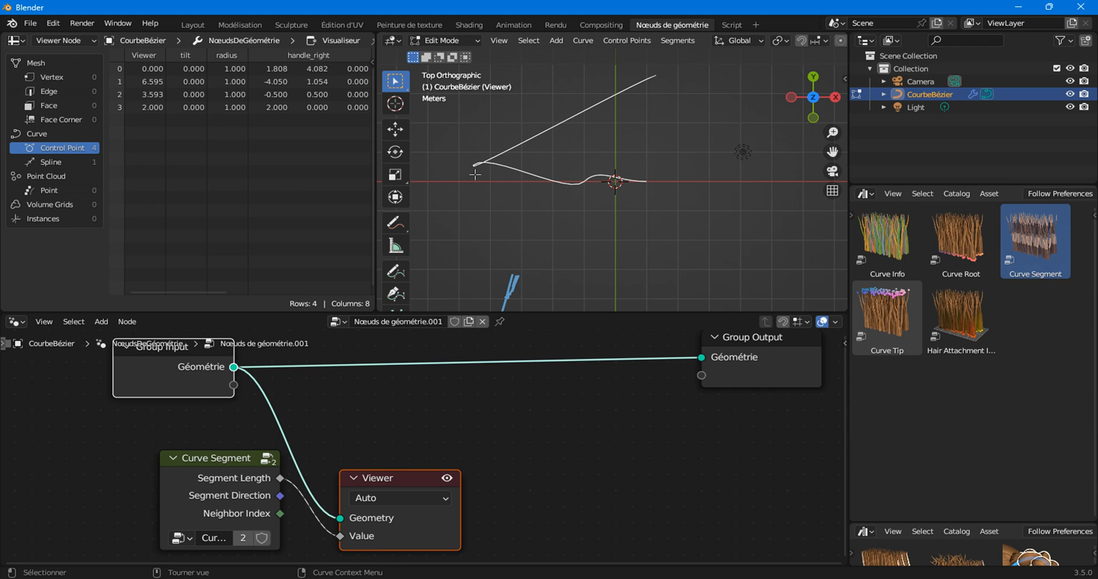
key("Tab")
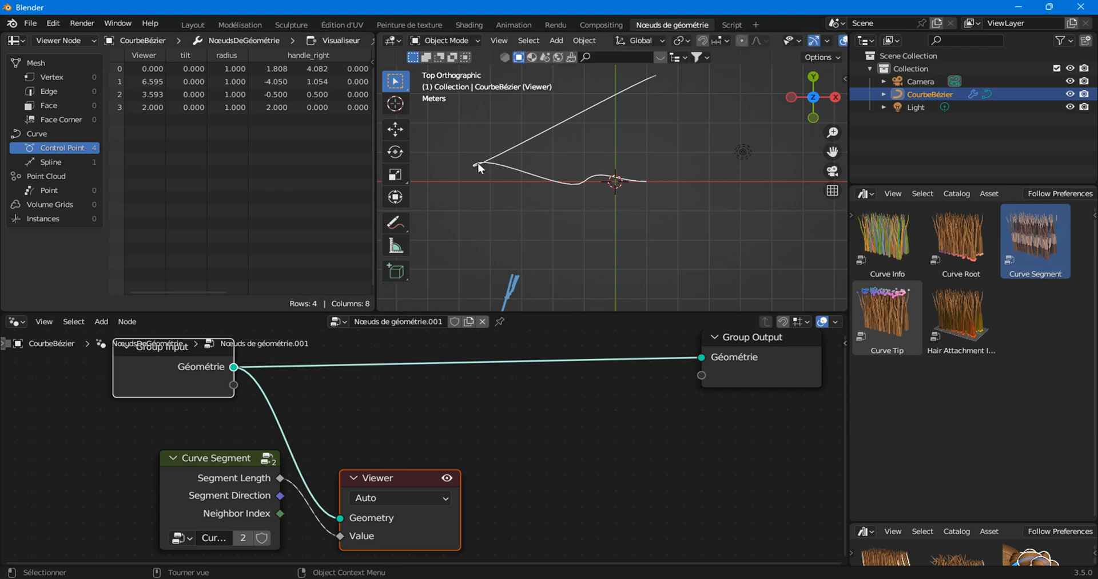
right_click_drag(318, 466, 306, 524, "ctrl")
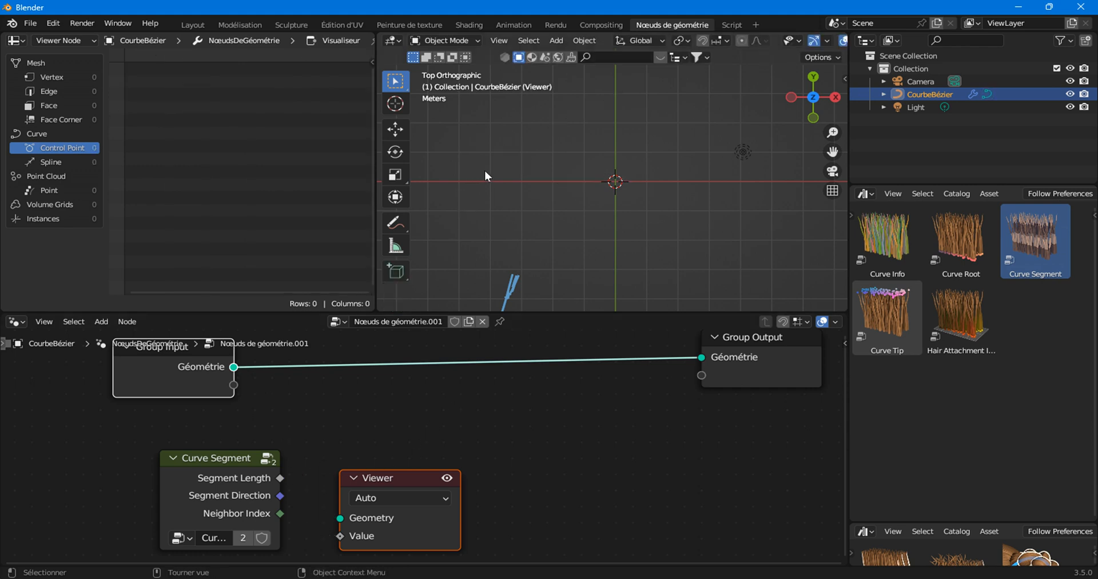
scroll(396, 400, "down", 2)
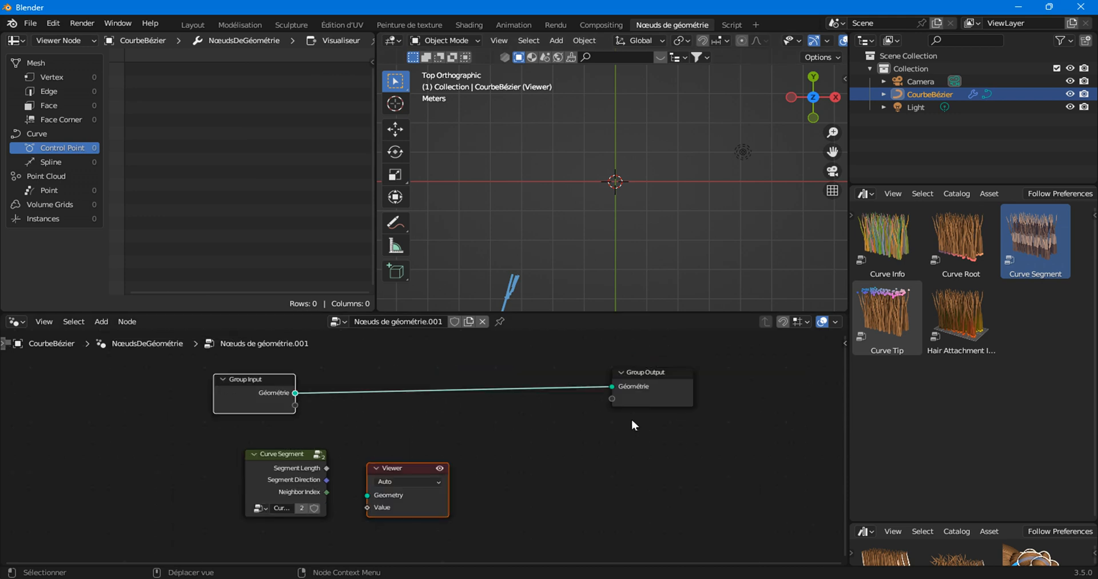
left_click(295, 404, "ctrl+shift")
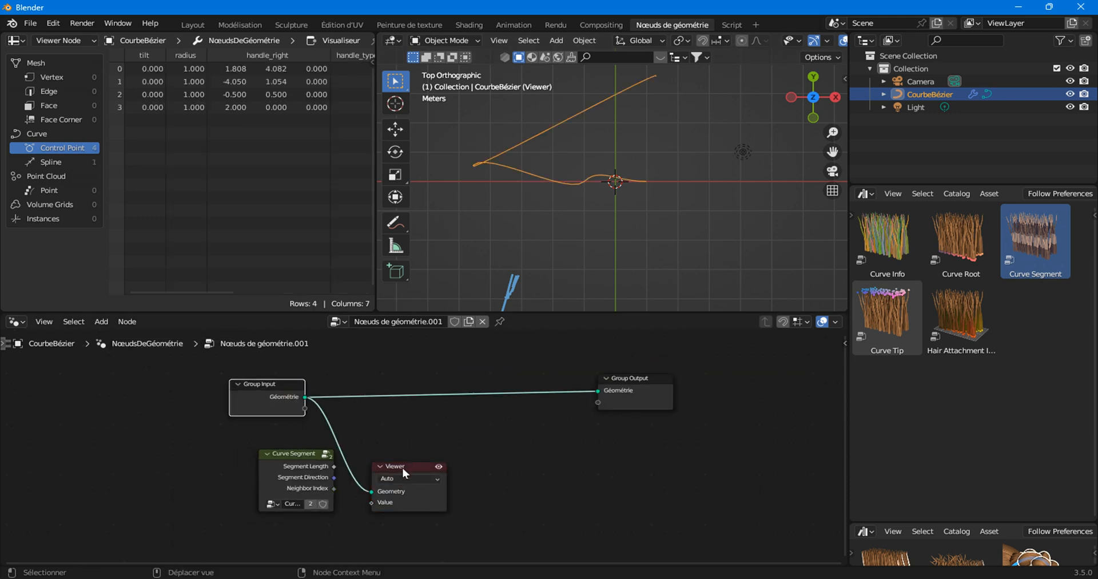
left_click_drag(403, 467, 606, 447)
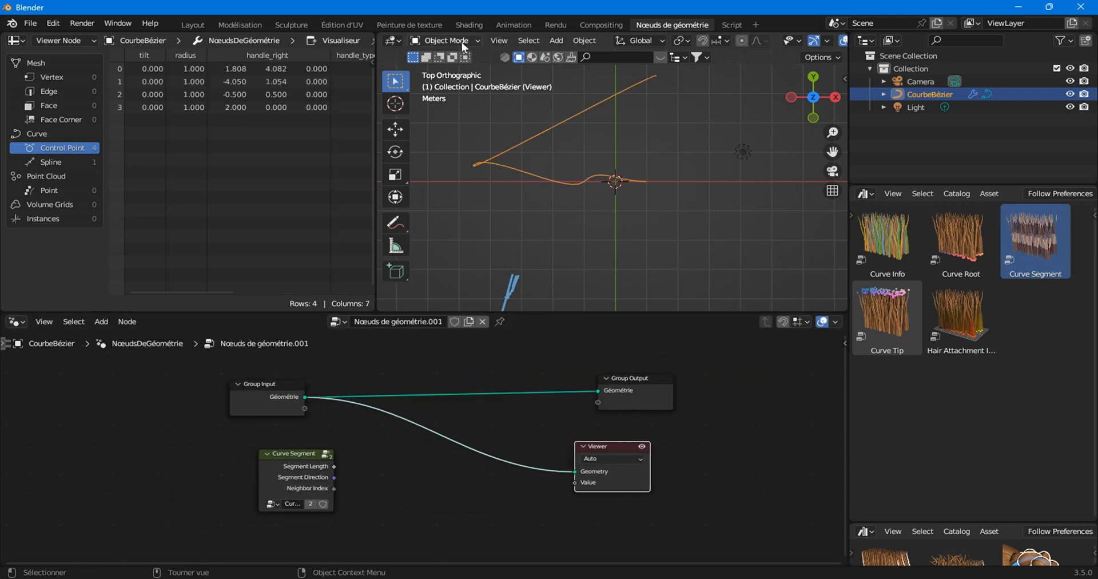
Step: In Edit Mode, move the Viewer node further from Curve Segment and turn it off to examine the curve's control points
key("Tab")
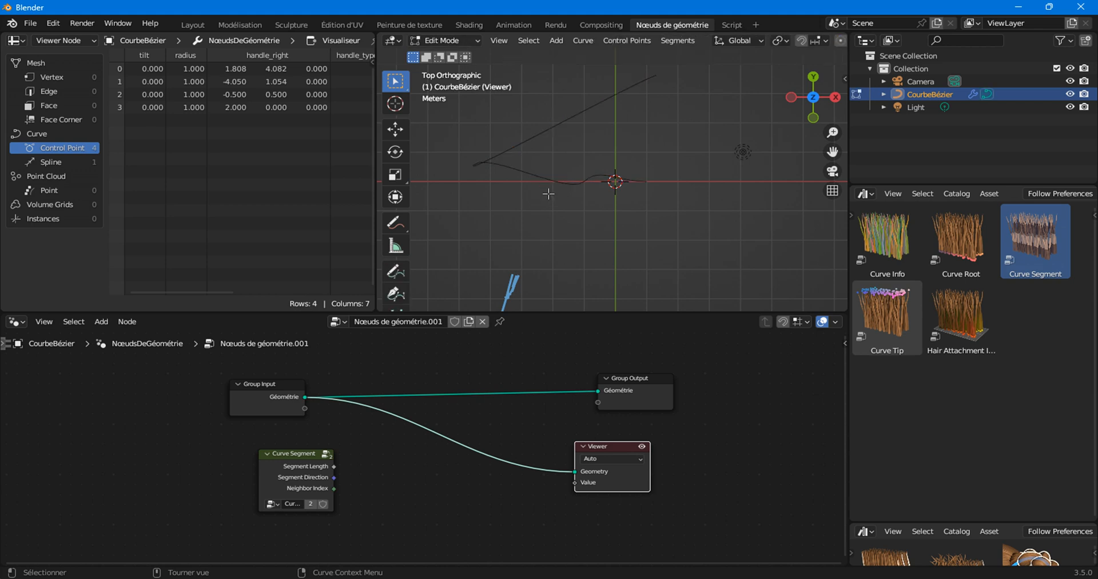
scroll(534, 175, "down", 1)
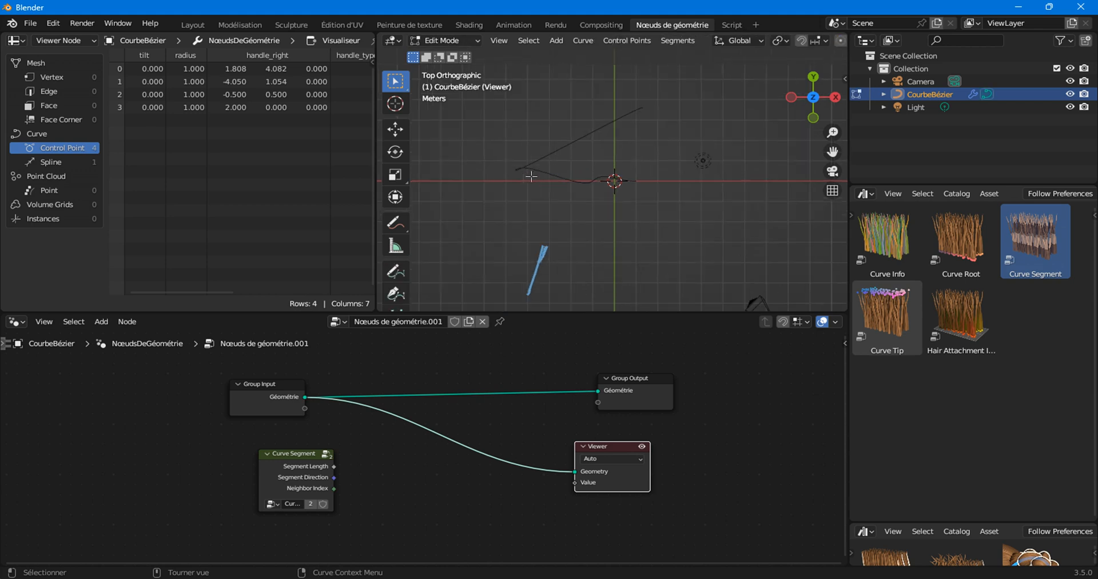
left_click_drag(623, 448, 705, 421)
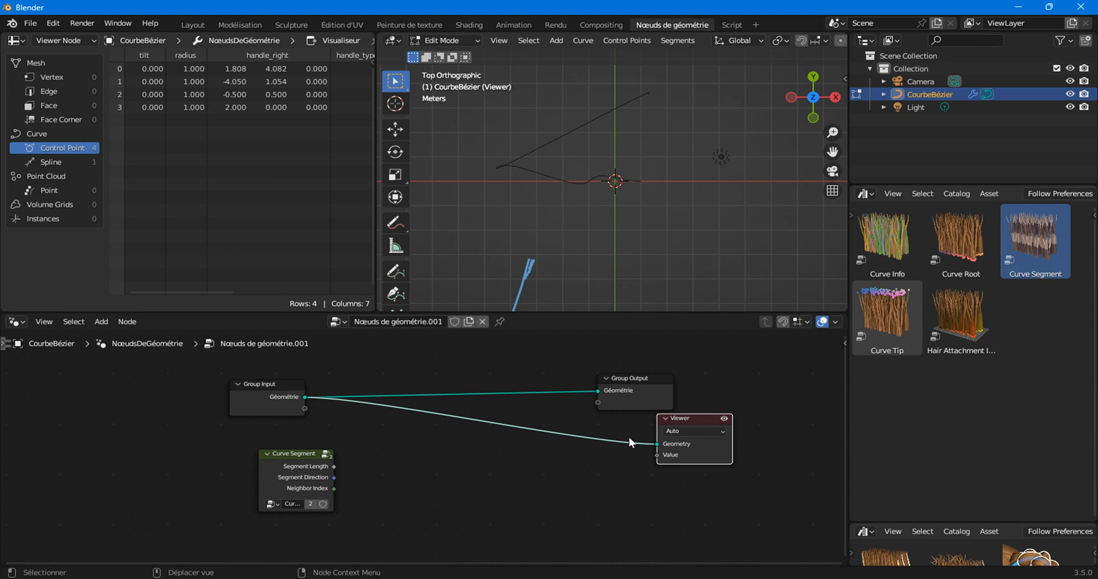
left_click(725, 419)
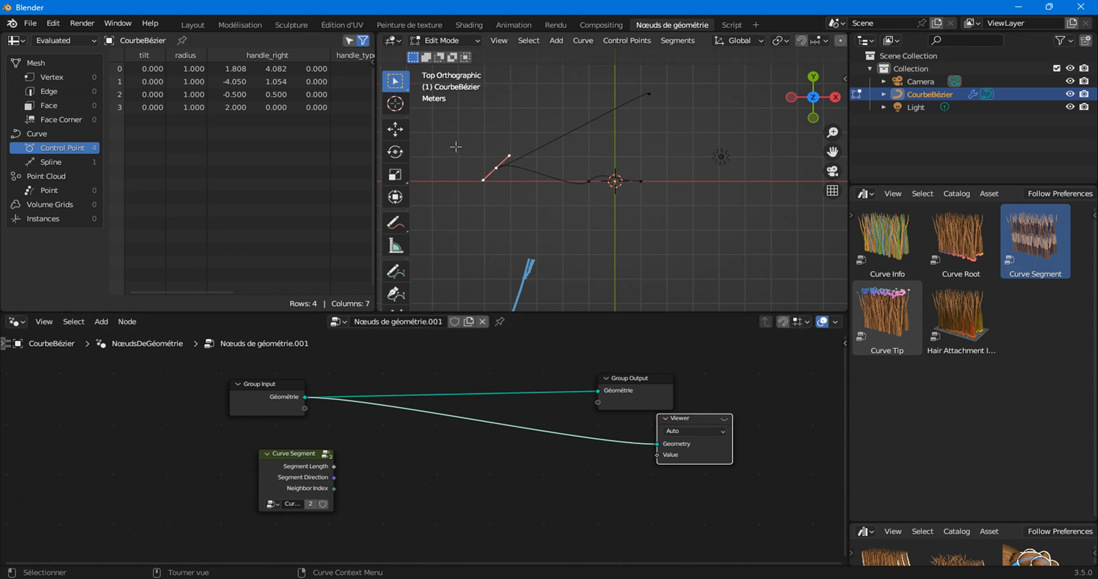
scroll(494, 187, "up", 5)
scroll(502, 140, "down", 5)
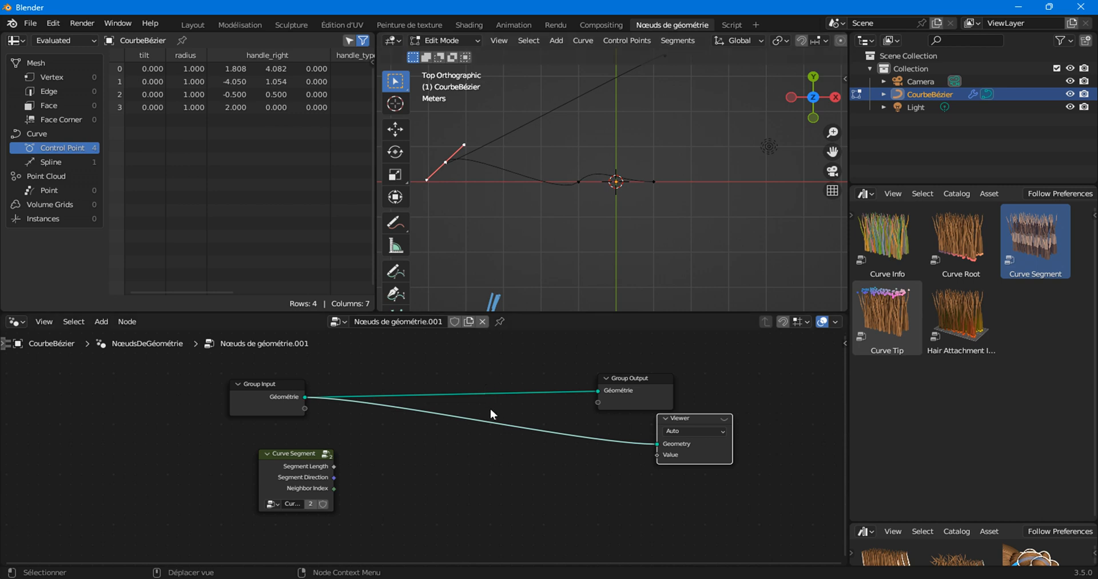
Step: Connect Curve Segment's Segment Length output to the Viewer's Value and preview it
left_click(325, 464, "ctrl+shift")
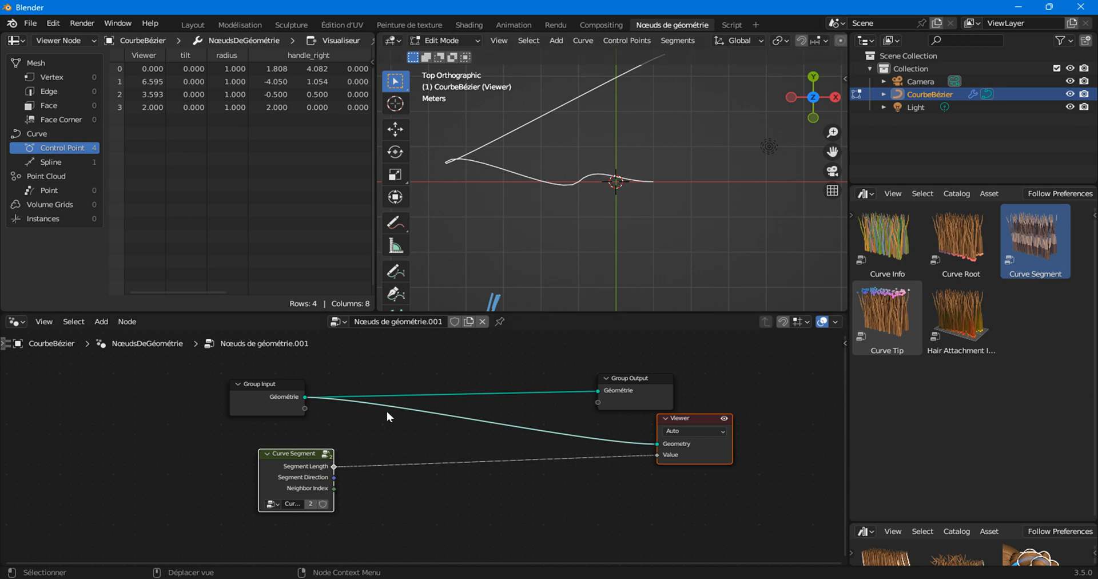
scroll(335, 442, "up", 1)
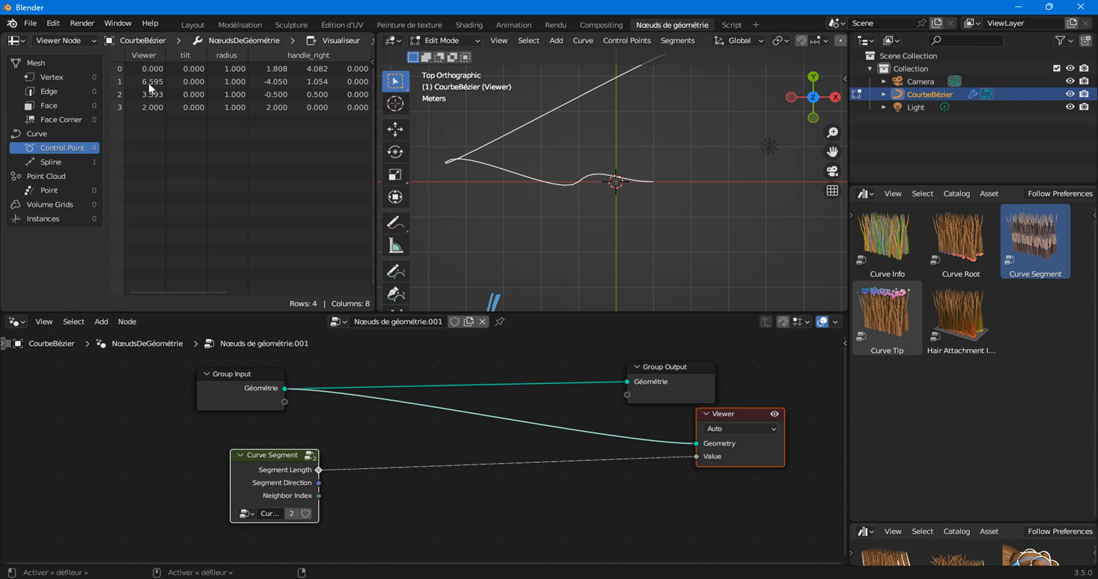
right_click(348, 414)
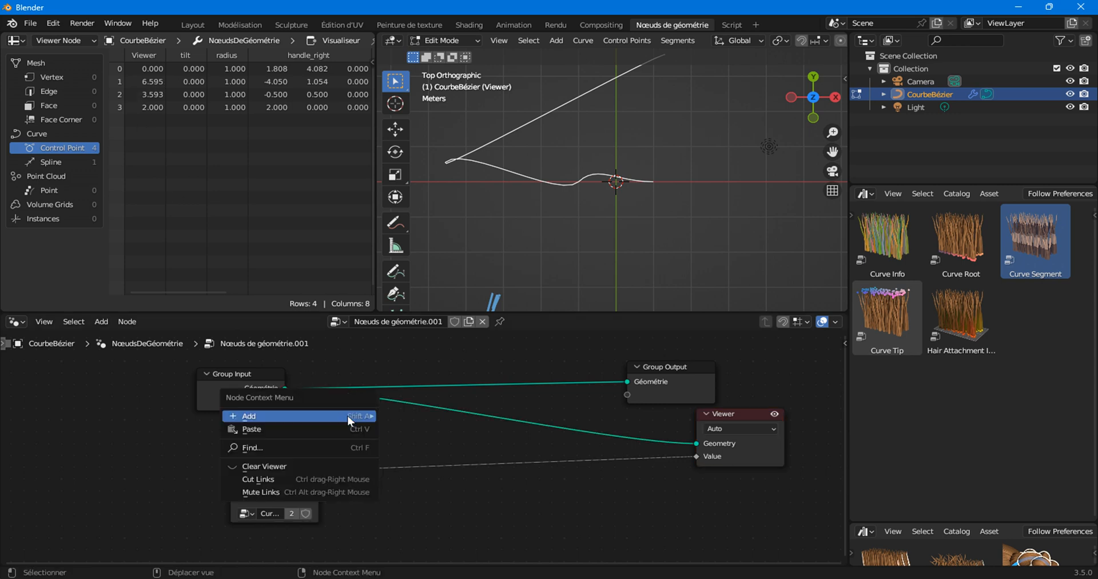
mouse_move(350, 416)
mouse_move(411, 242)
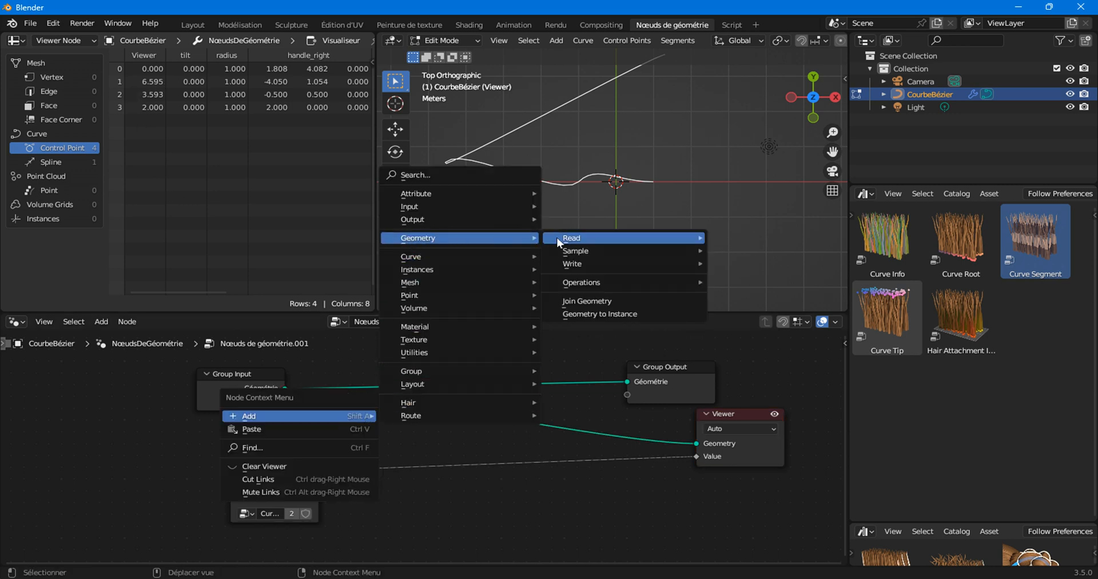
mouse_move(559, 255)
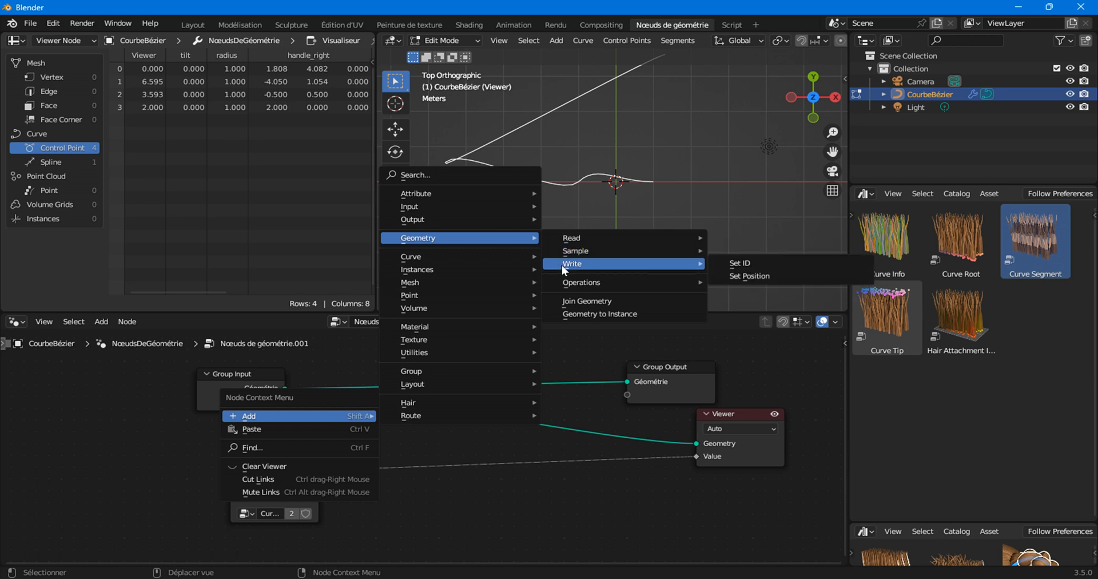
key("Escape")
Step: Insert an Evaluate at Index node on the link from Segment Length to the Viewer and set its data type to Integer
right_click(348, 412)
mouse_move(349, 415)
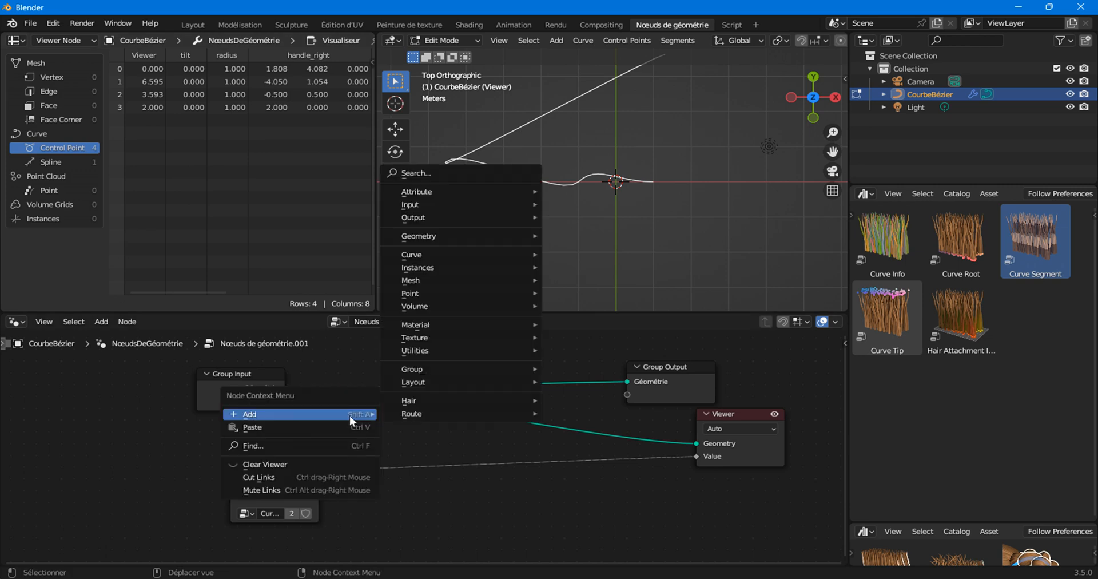
mouse_move(407, 351)
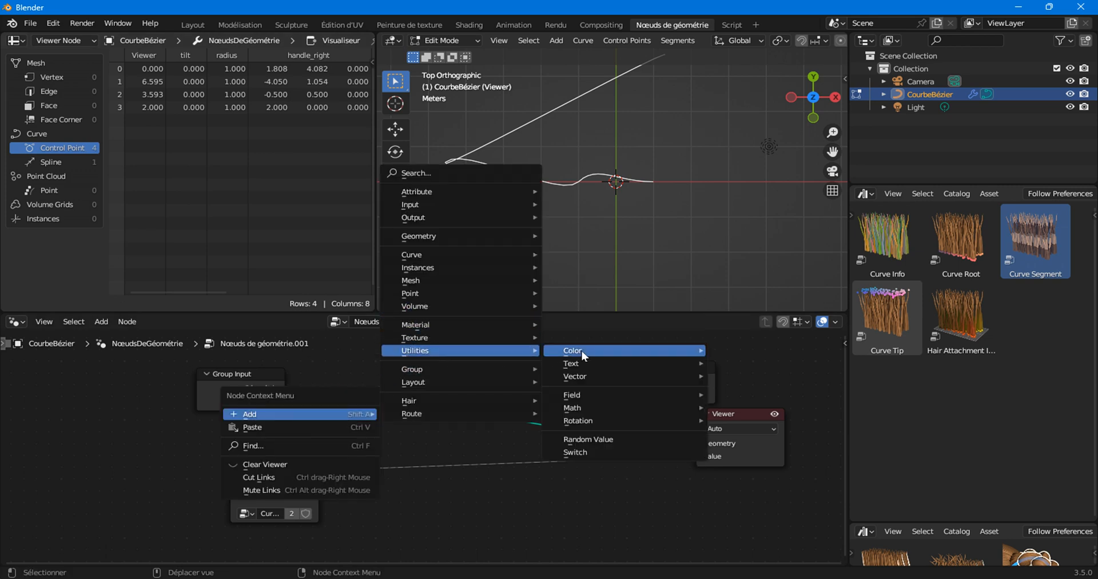
mouse_move(578, 395)
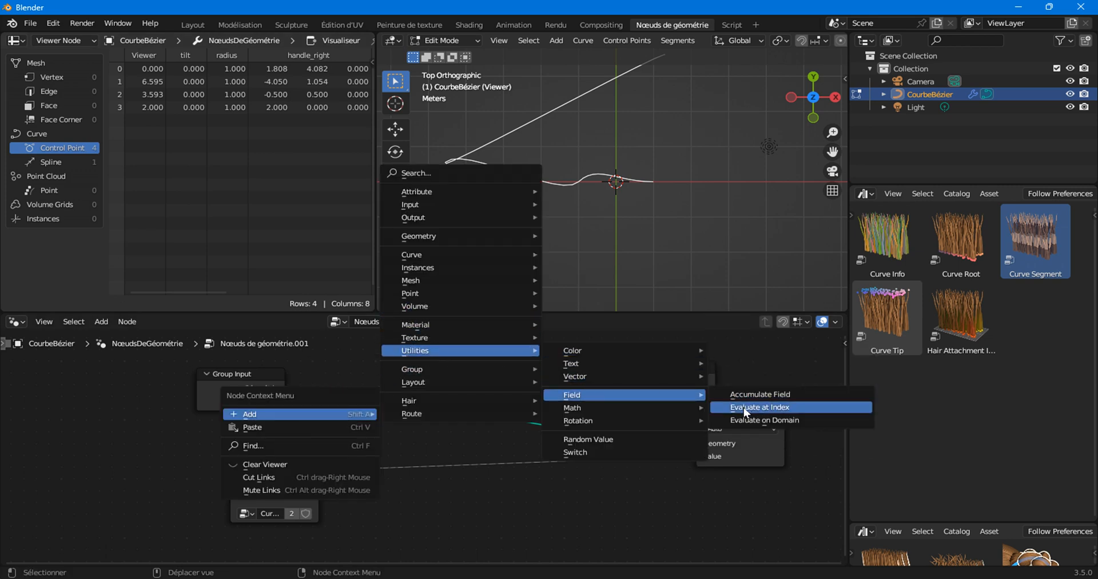
left_click(790, 412)
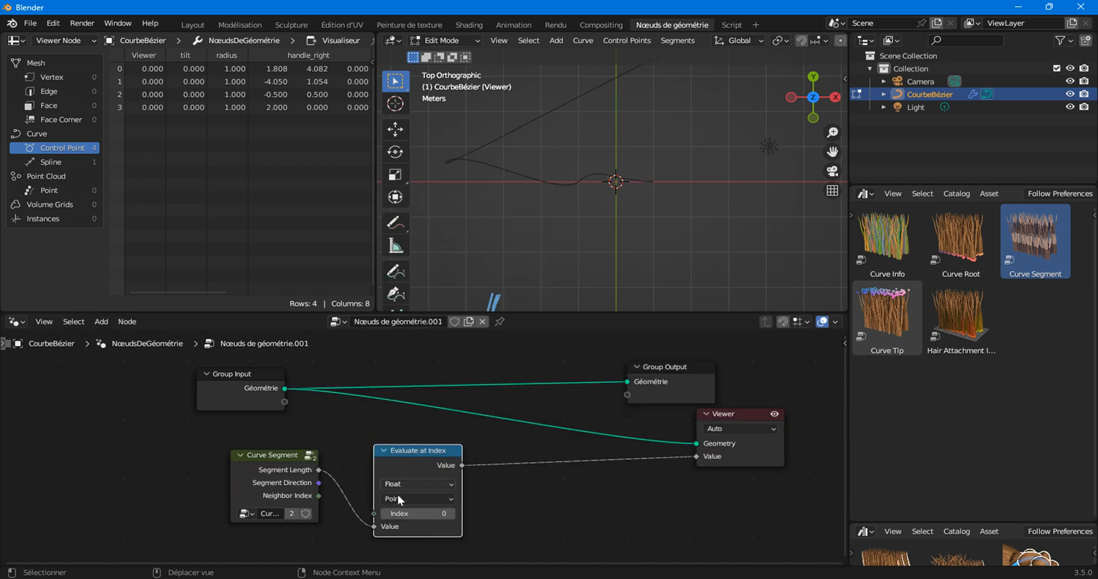
scroll(397, 496, "up", 3)
left_click(426, 436)
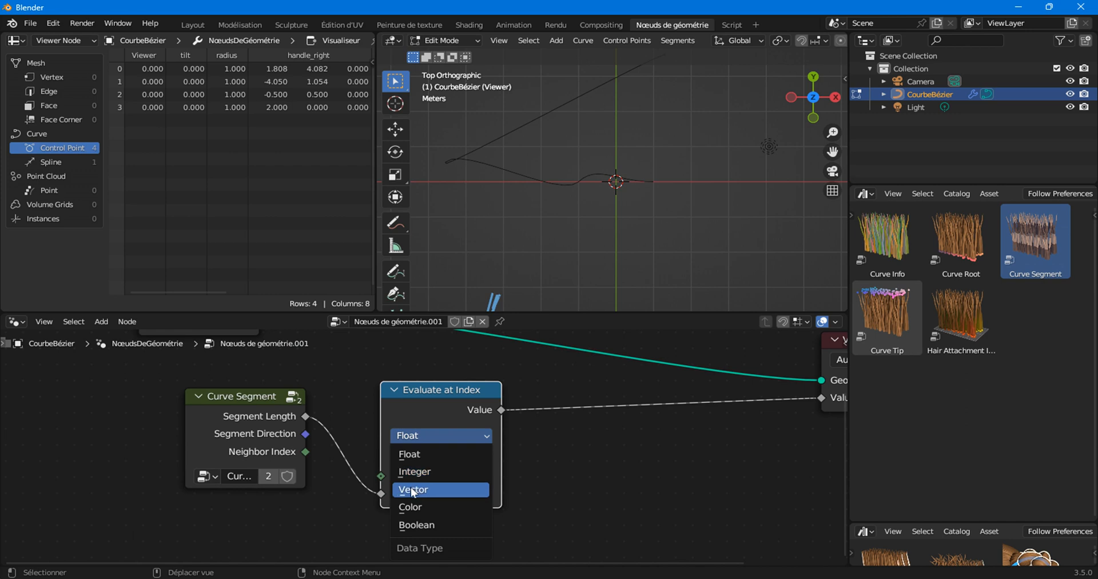
left_click(413, 471)
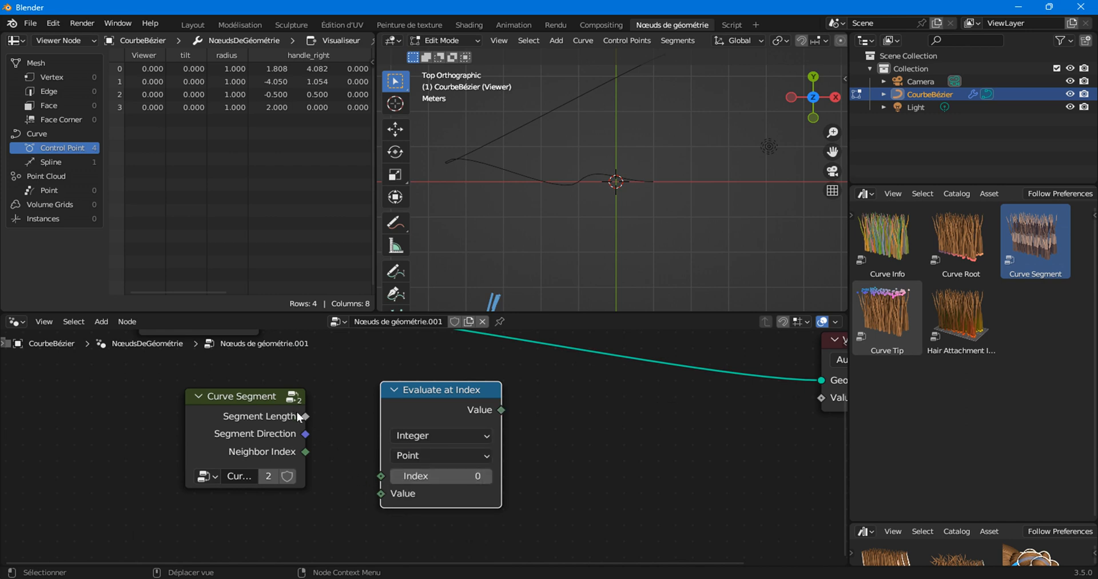
Step: Link Curve Segment's Segment Length to the Value input of Evaluate at Index, and preview Segment Length in the Viewer
left_click_drag(304, 416, 385, 480)
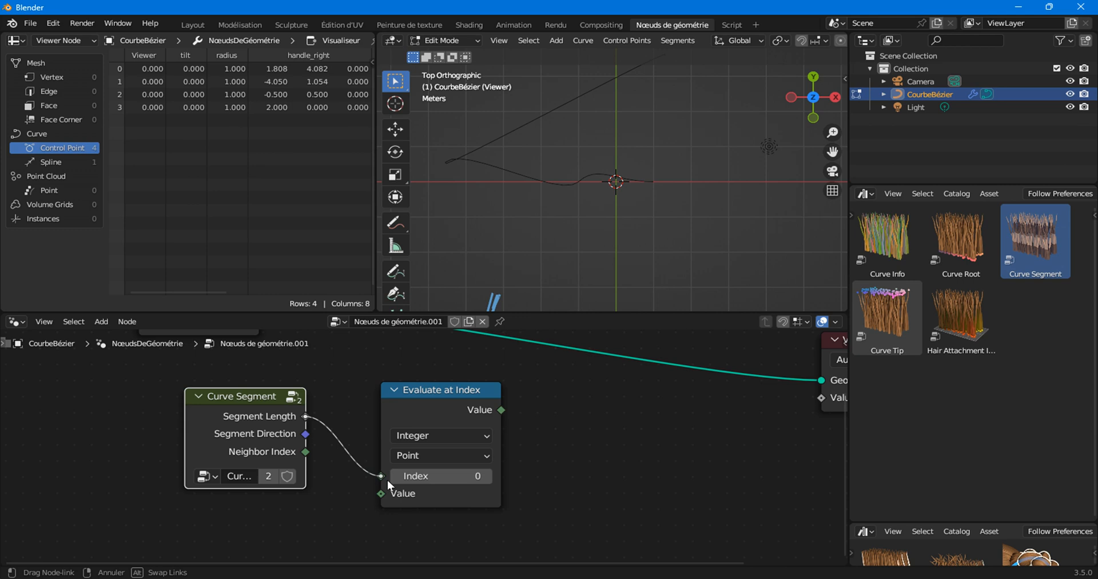
left_click_drag(387, 480, 338, 423)
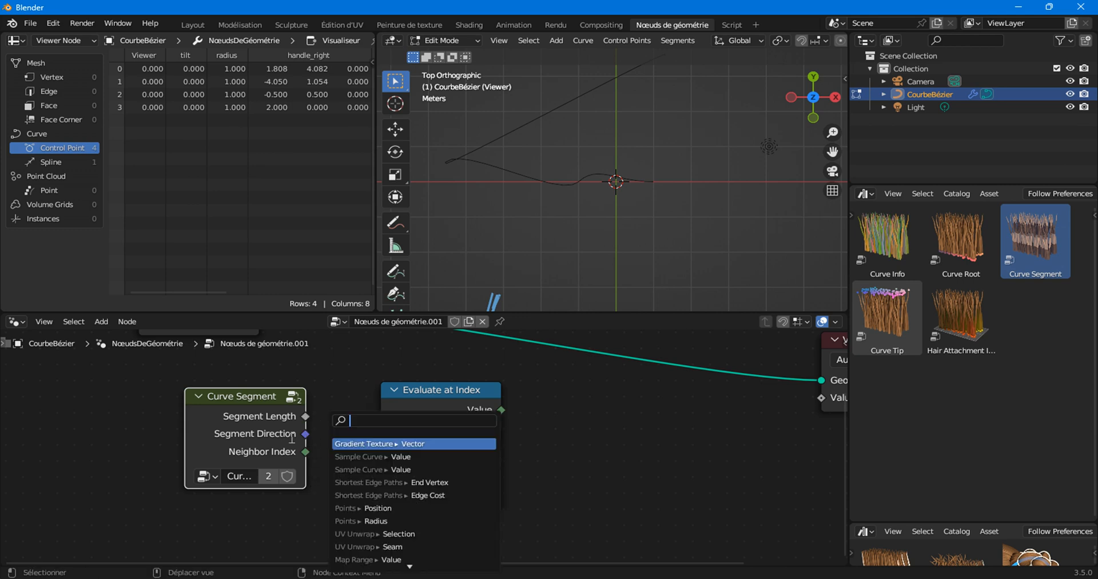
left_click(234, 417)
left_click_drag(238, 425, 210, 429)
left_click_drag(278, 420, 381, 496)
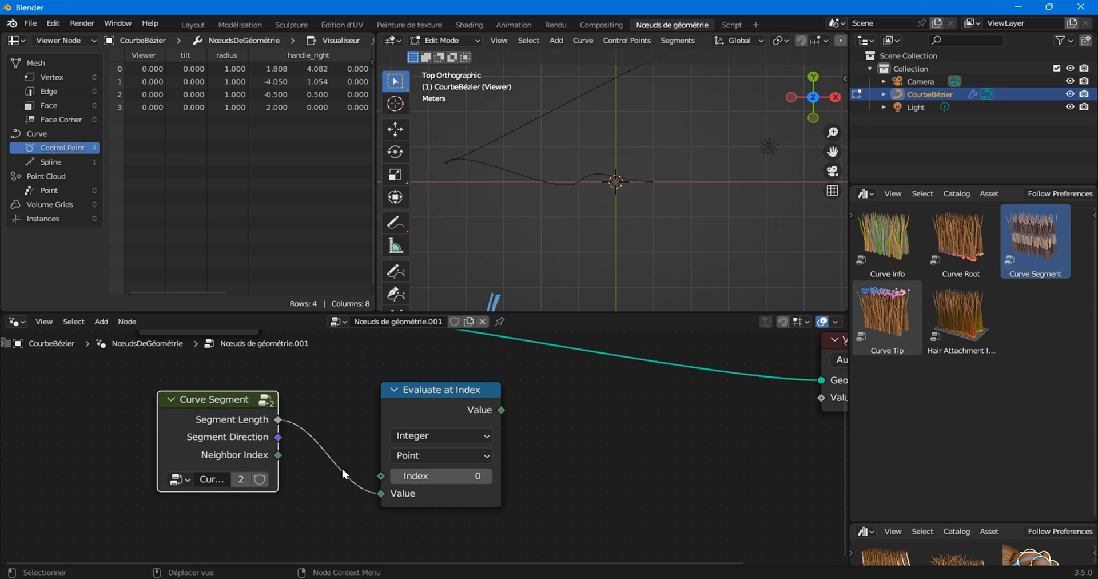
left_click(270, 413, "ctrl+shift")
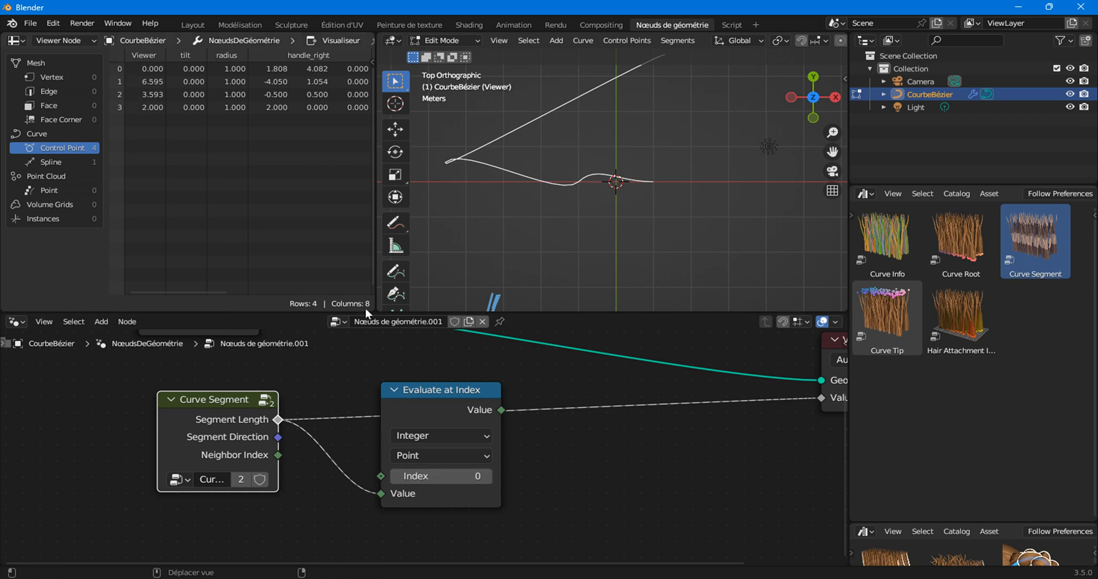
Step: Set the Index of Evaluate at Index to 1 and space it apart from Curve Segment, with Curve Segment lower down
left_click(489, 476)
left_click_drag(418, 407, 414, 366)
scroll(420, 416, "down", 2)
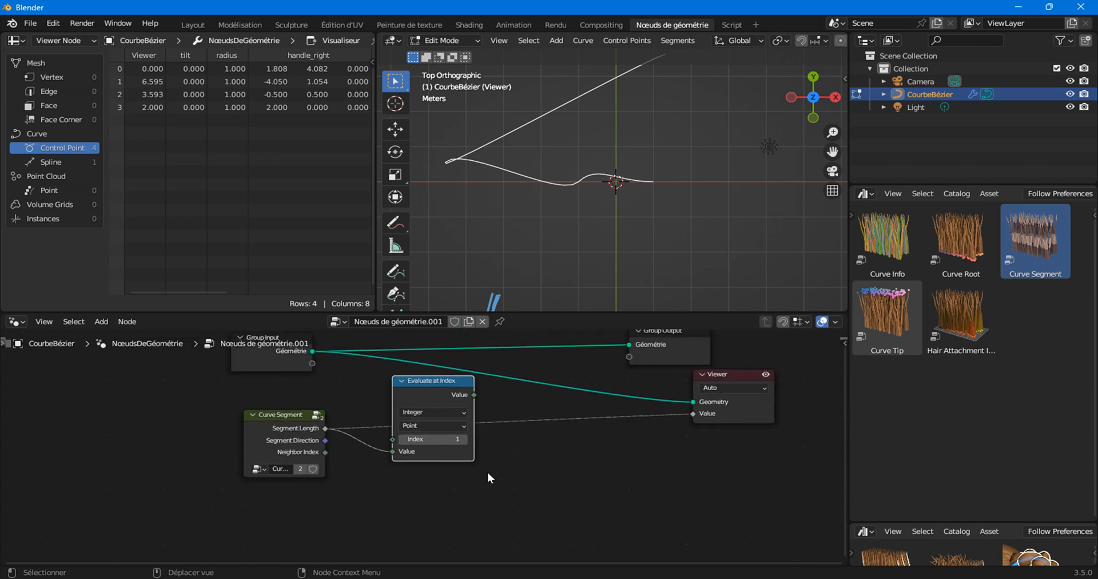
left_click_drag(233, 426, 235, 488)
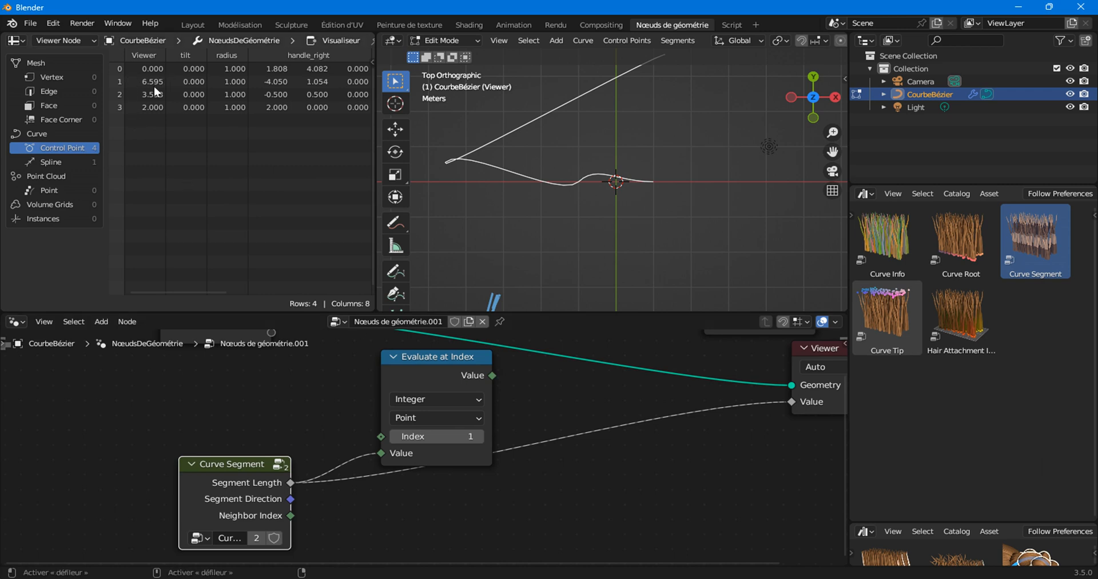
Step: Add a Compare node to the free area between Evaluate at Index and the Viewer
middle_click_drag(576, 440, 524, 407)
right_click(524, 407)
mouse_move(524, 407)
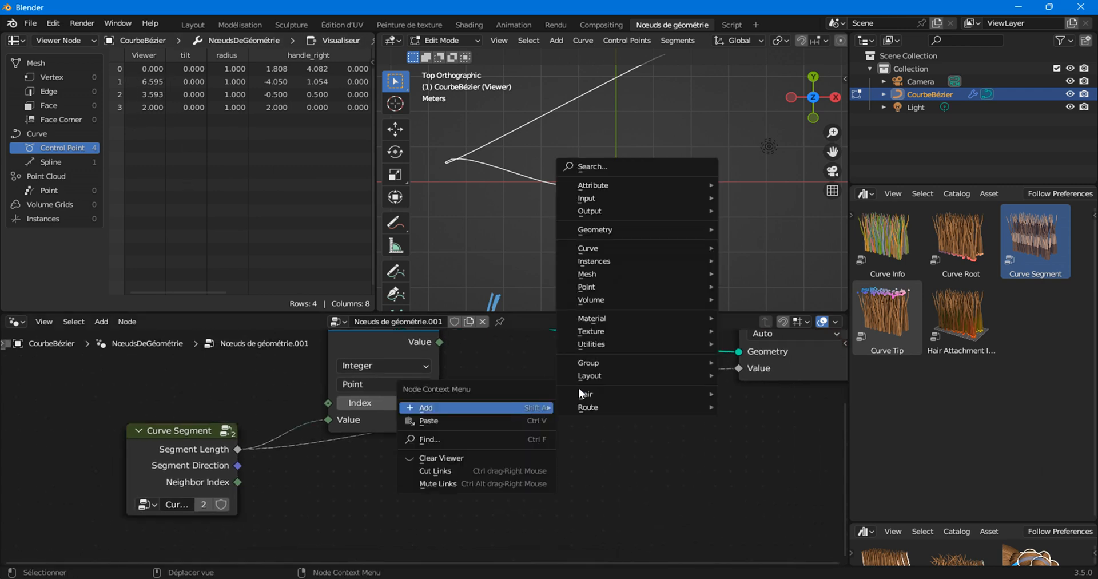
mouse_move(592, 252)
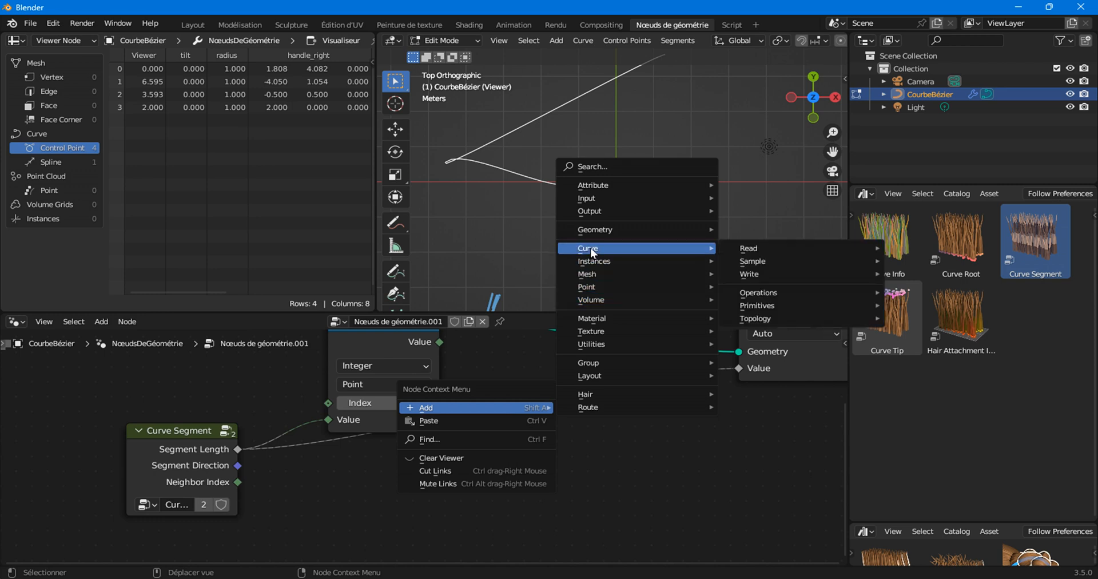
mouse_move(594, 344)
mouse_move(747, 345)
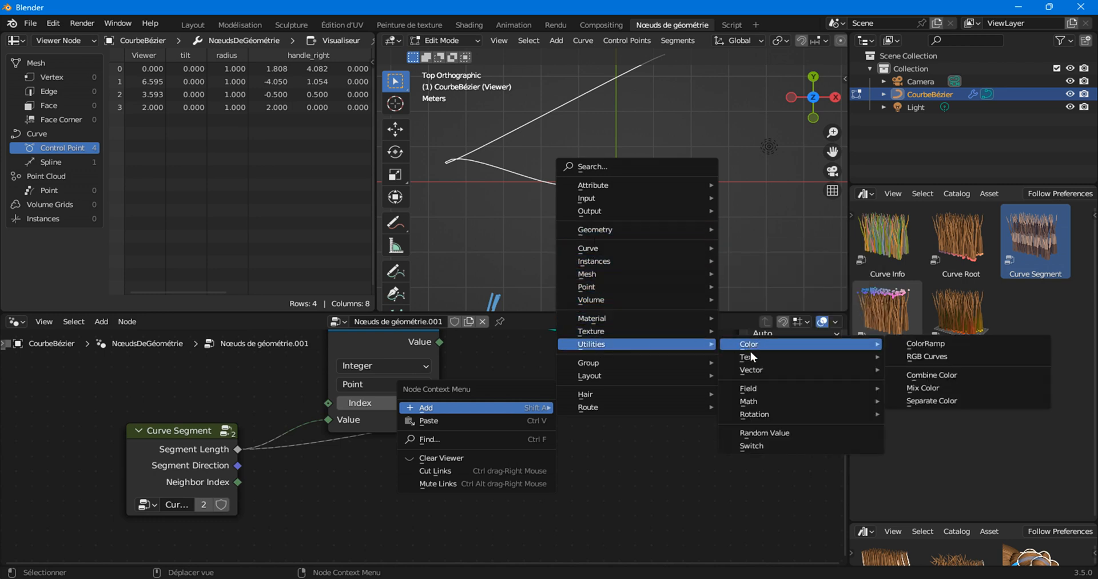
mouse_move(771, 392)
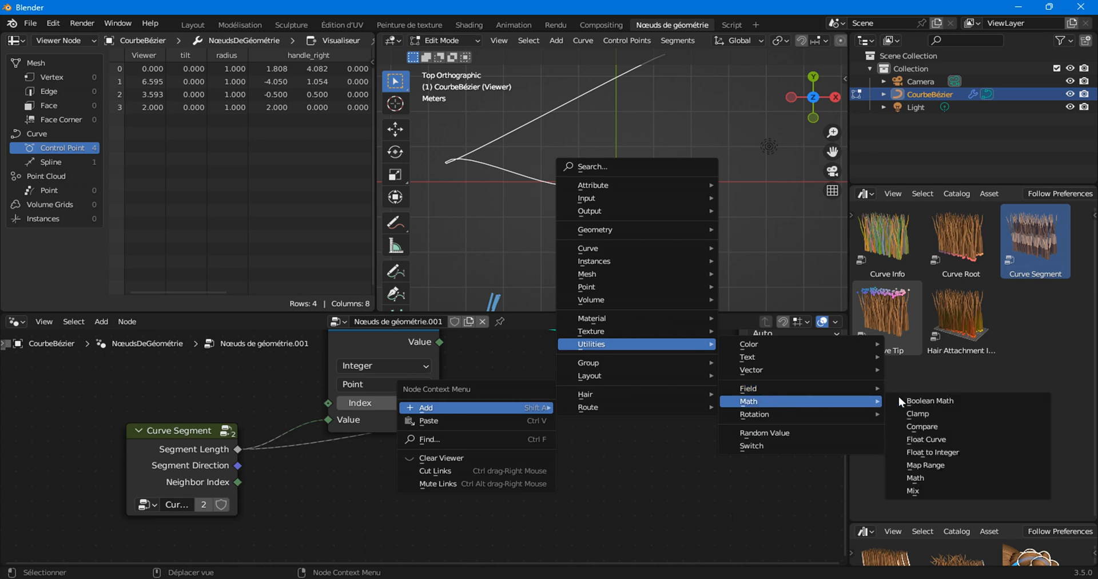
left_click(918, 426)
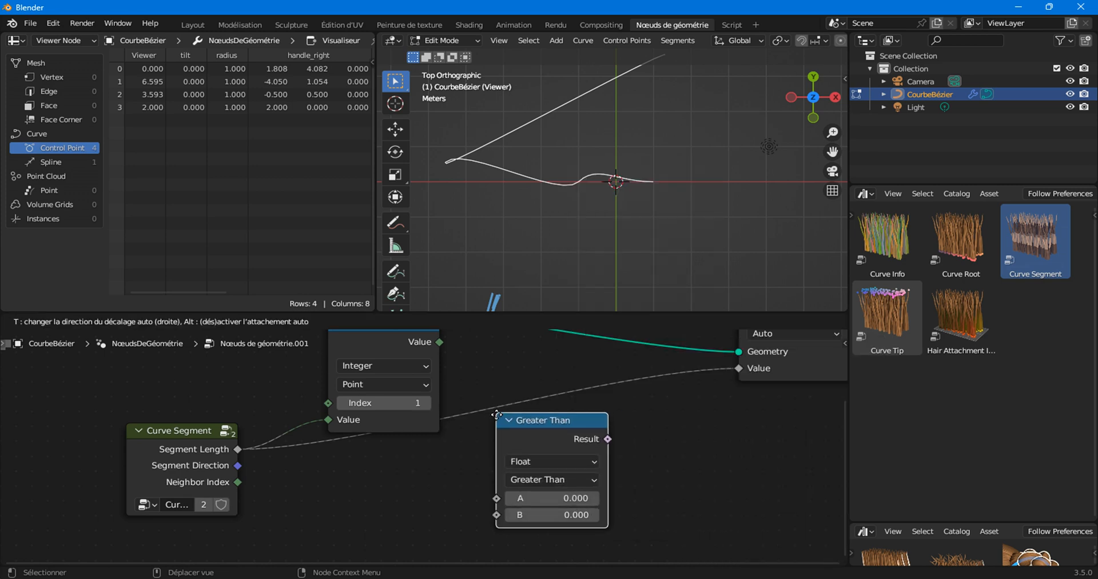
left_click(461, 404)
Step: Set Evaluate at Index to Float and link its Value output to the Compare node's A input
left_click_drag(441, 346, 493, 502)
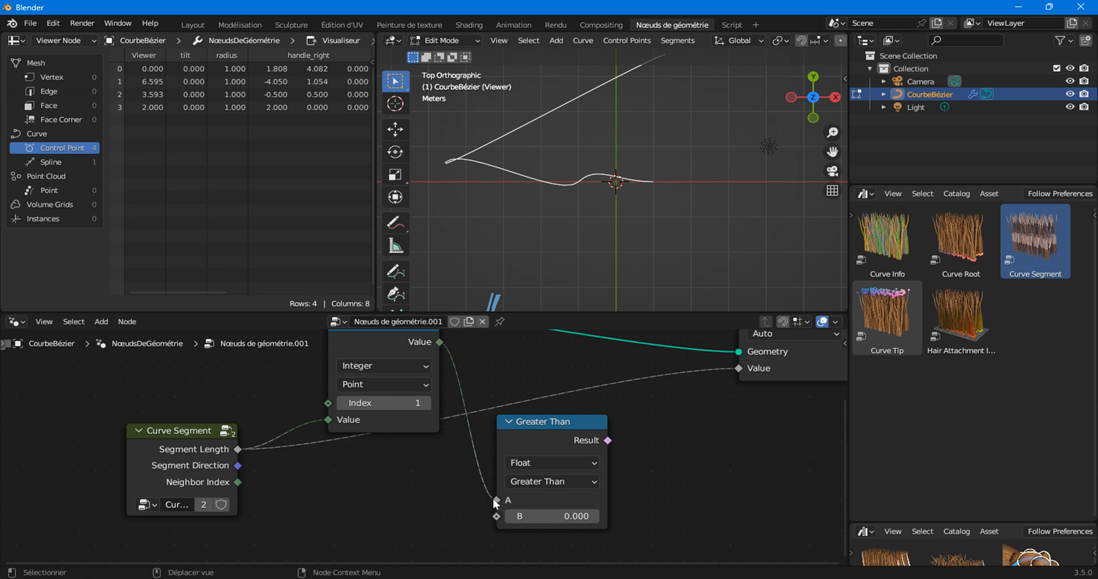
left_click(376, 364)
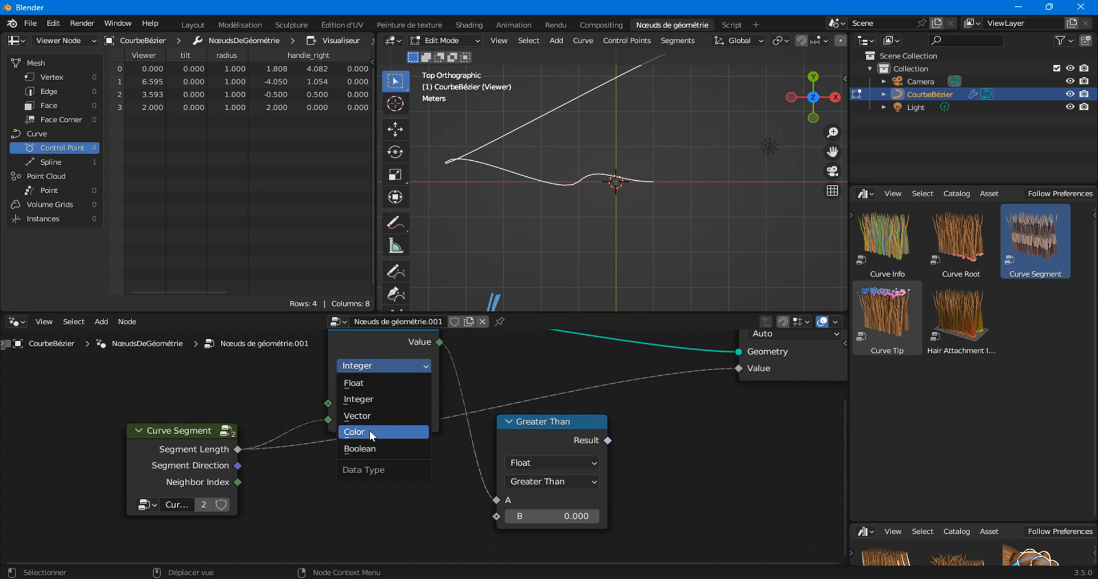
left_click(383, 383)
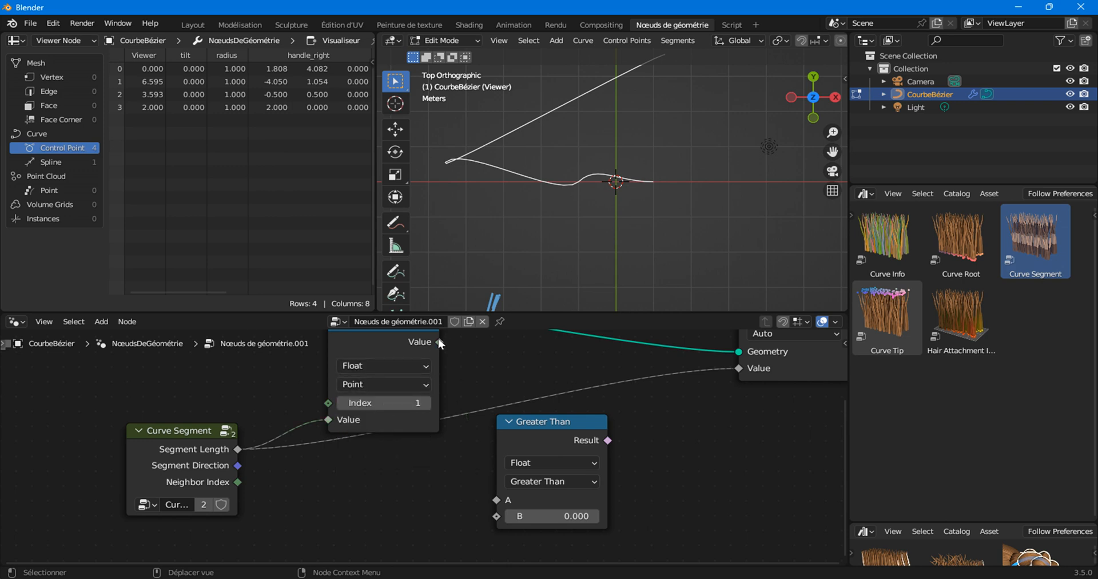
left_click_drag(439, 341, 502, 502)
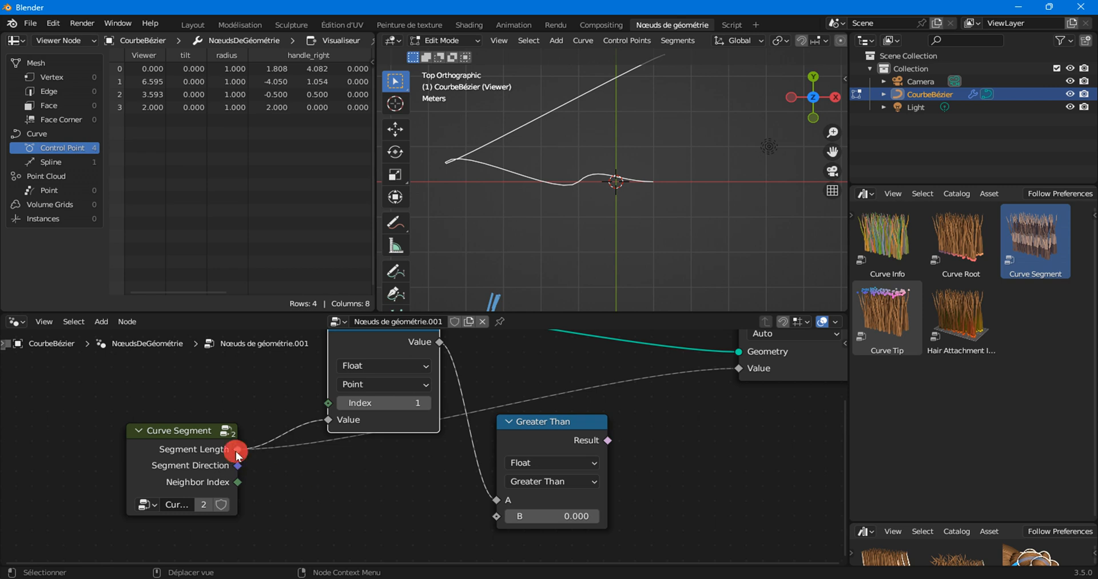
Step: Link Segment Length to the Compare node's B input and preview the comparison result in the Viewer
right_click(473, 514)
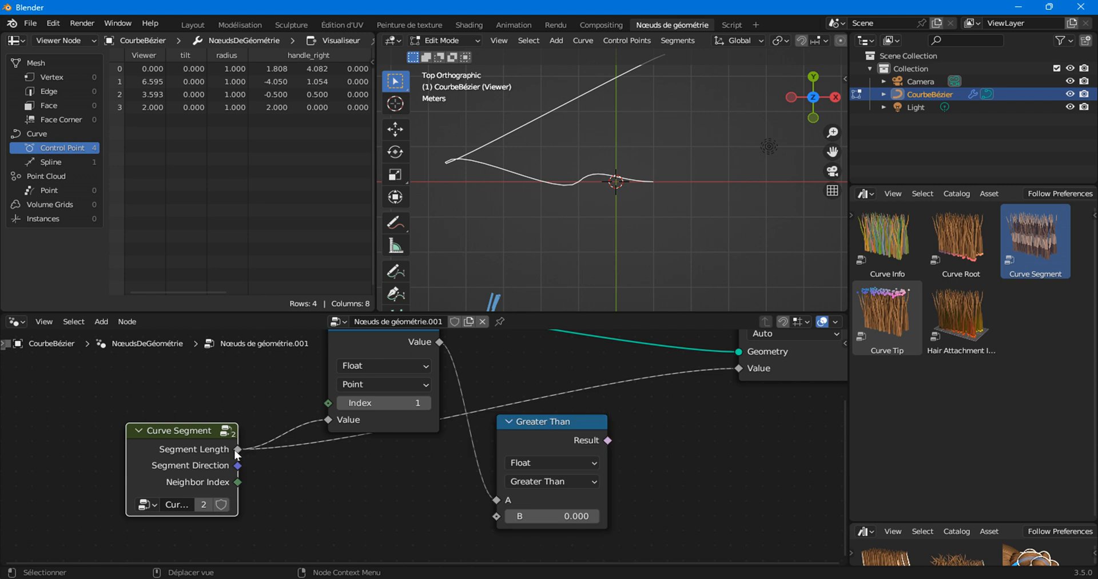
left_click_drag(238, 449, 497, 516)
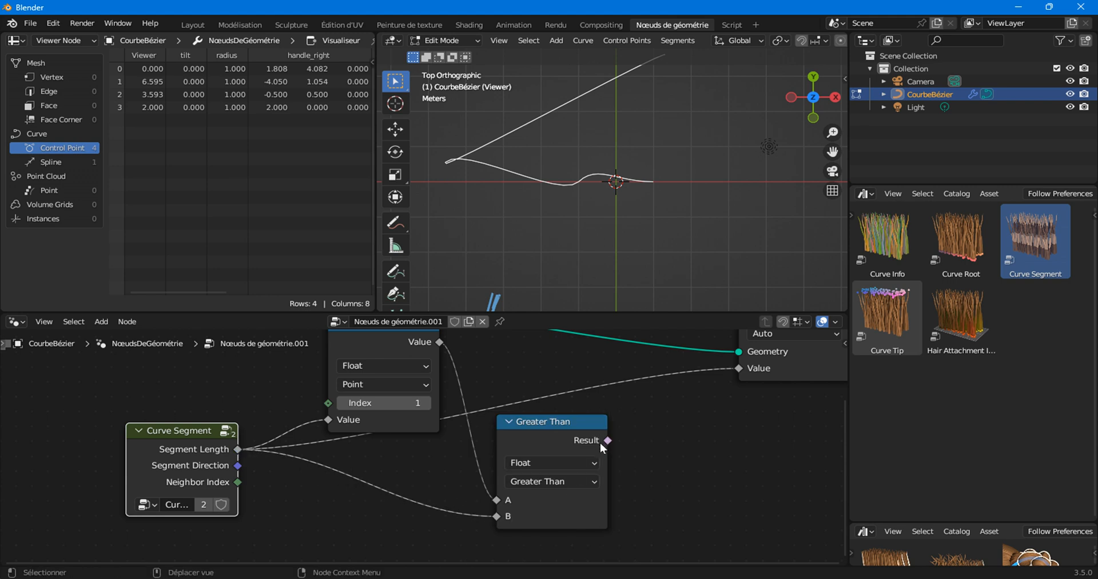
left_click(600, 441, "ctrl+shift")
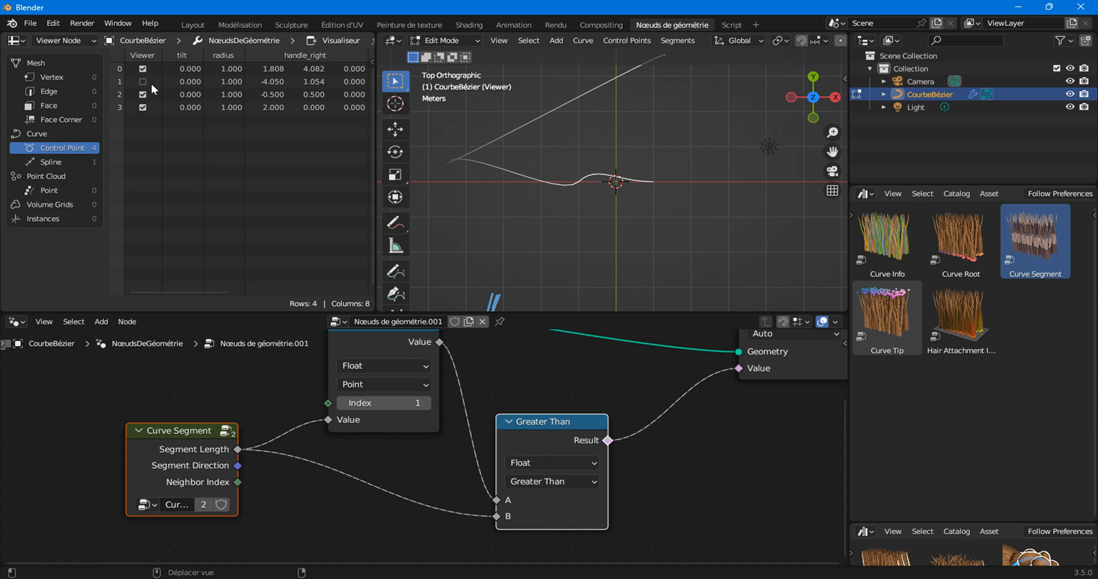
Step: Set the Compare operation to Equal and check its per-point result against the Segment Length values through the Viewer
left_click(539, 479)
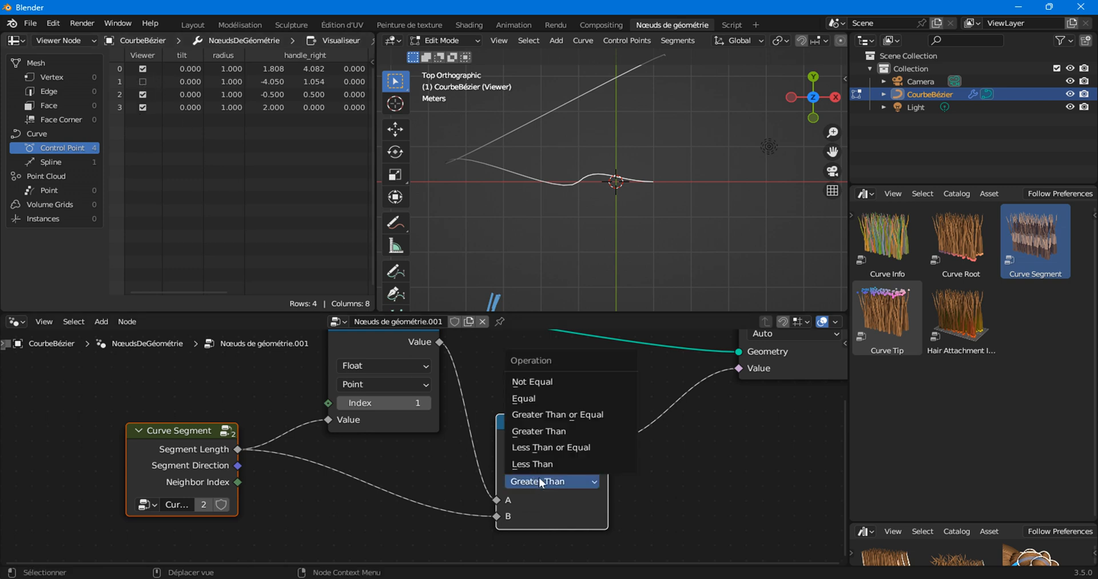
left_click(524, 396)
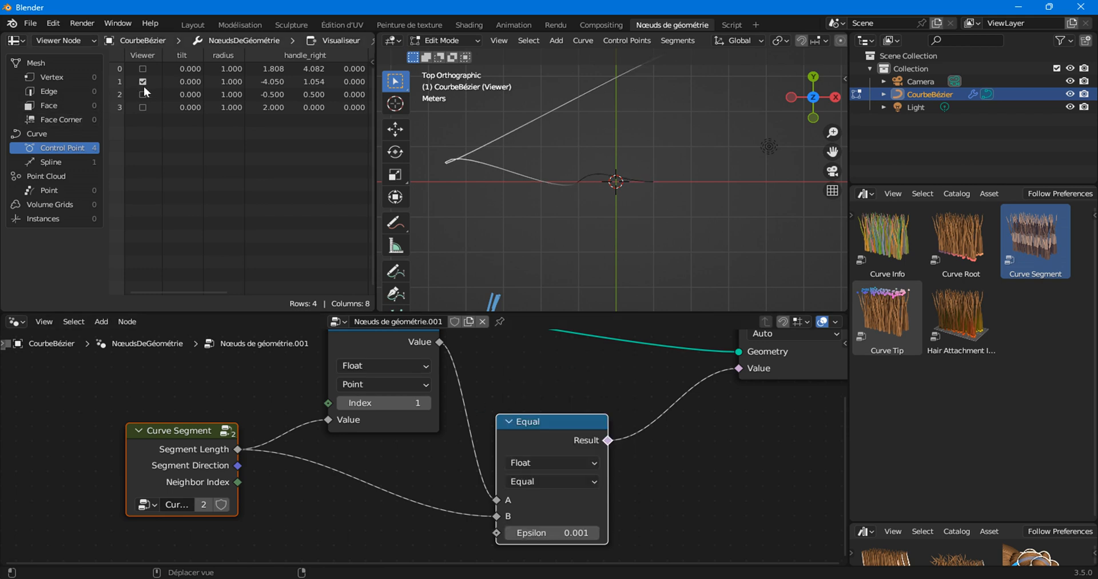
left_click(214, 447, "ctrl+shift")
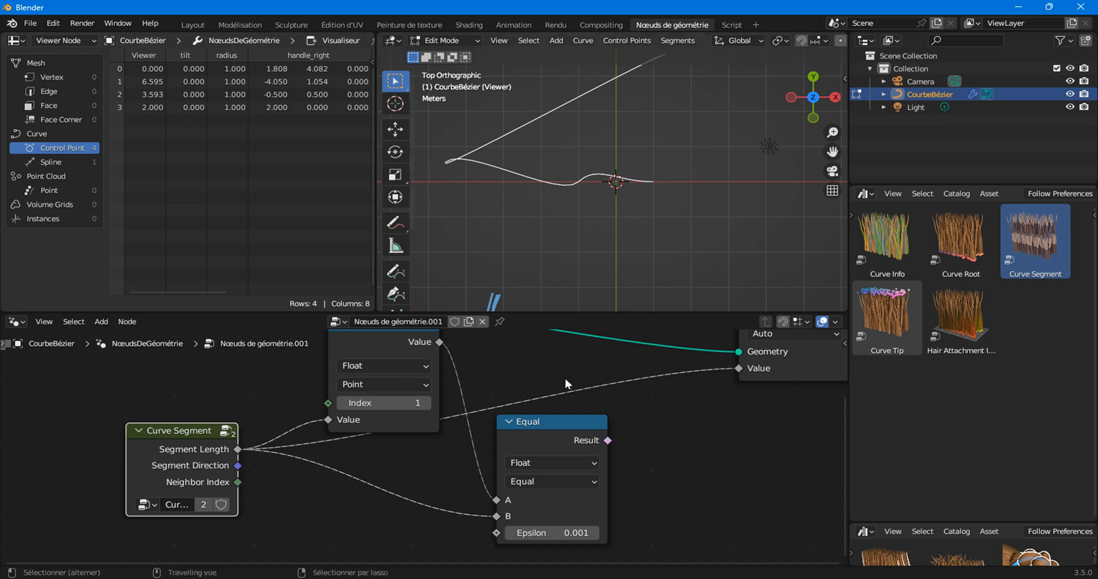
left_click(564, 437, "ctrl+shift")
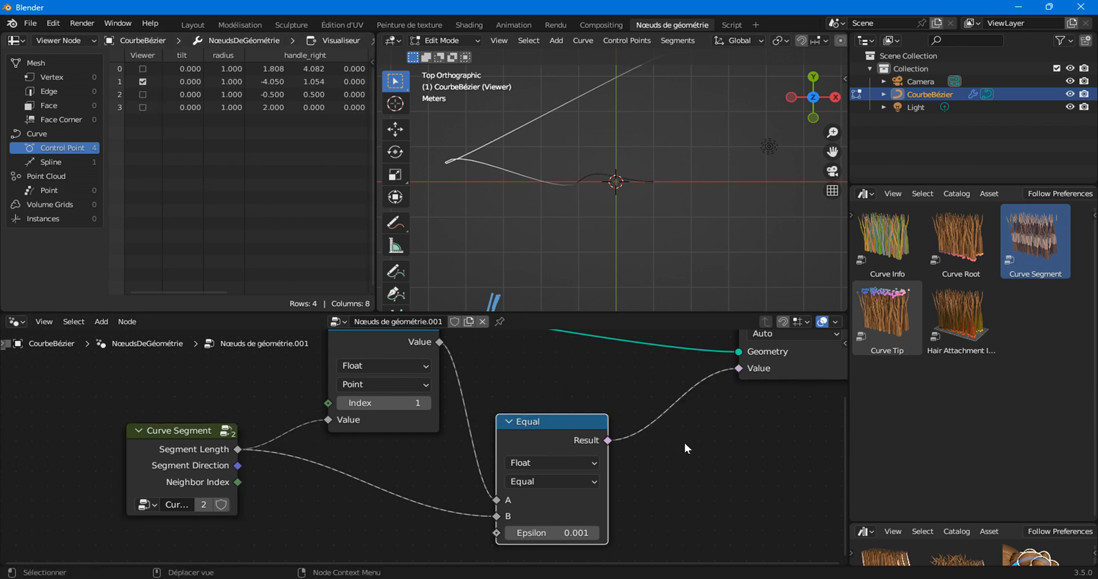
Step: Move the Group Output and Viewer nodes further away from the Equal node to free up space between them
scroll(685, 448, "down", 2)
middle_click_drag(685, 448, 395, 522)
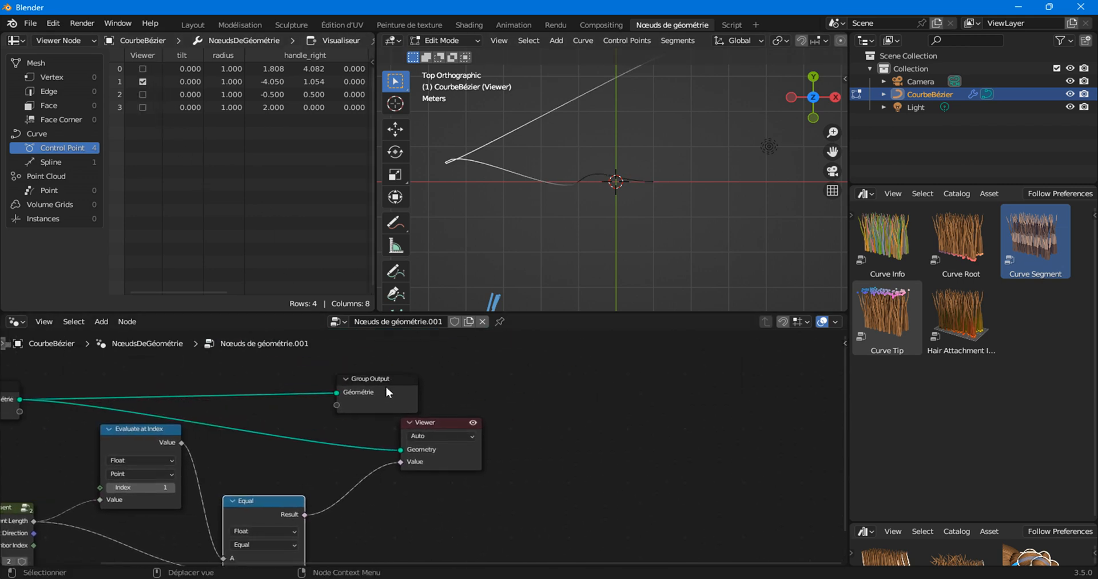
left_click_drag(386, 386, 624, 363)
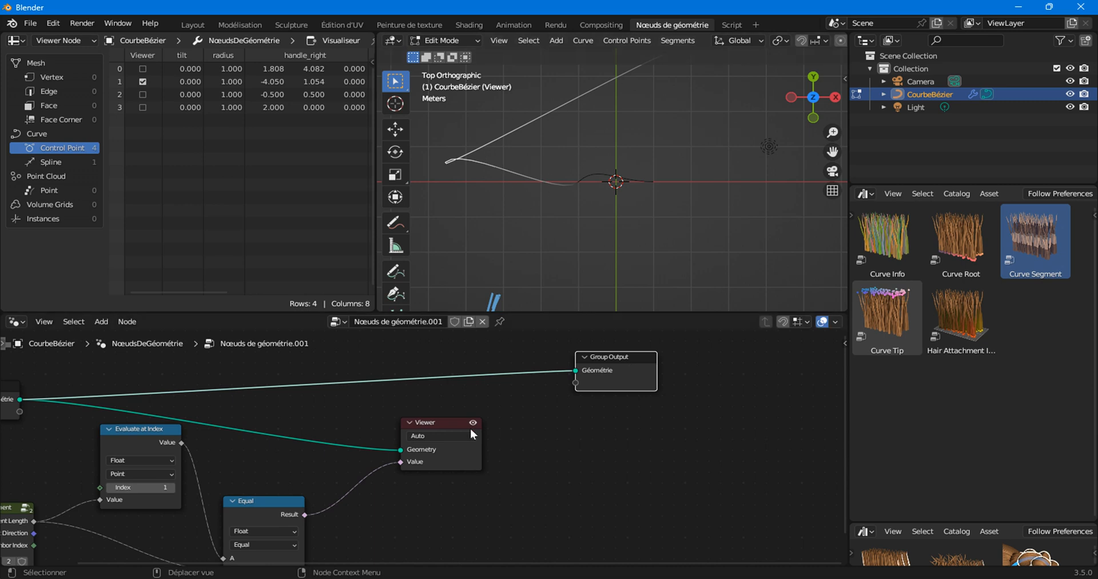
left_click_drag(449, 459, 621, 439)
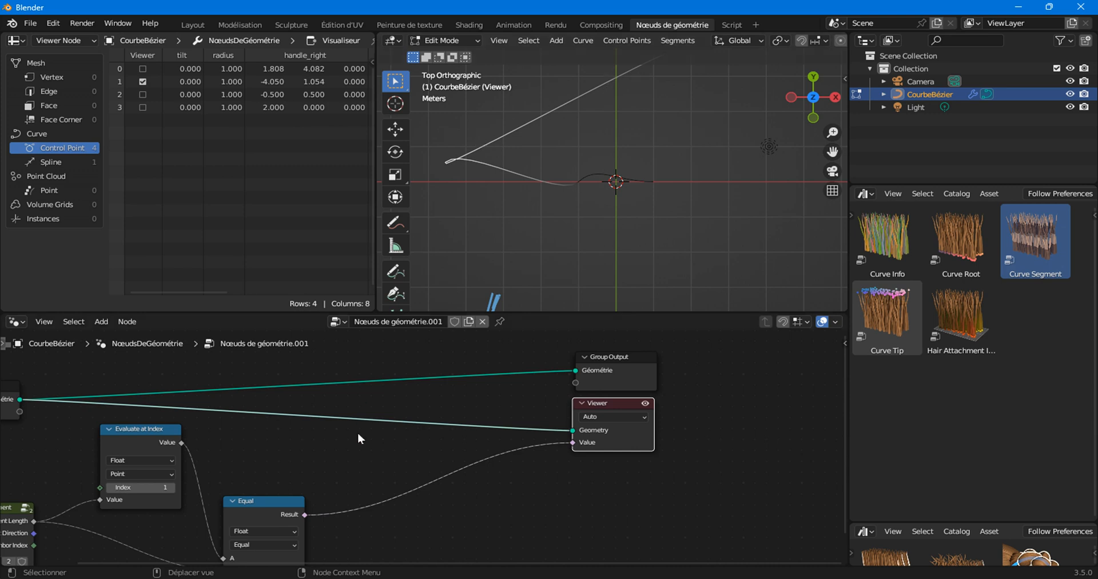
Step: Insert a Delete Geometry node on the link between Group Input and Group Output, and preview its geometry in the Viewer
middle_click_drag(363, 437, 454, 382)
right_click(448, 415)
mouse_move(449, 414)
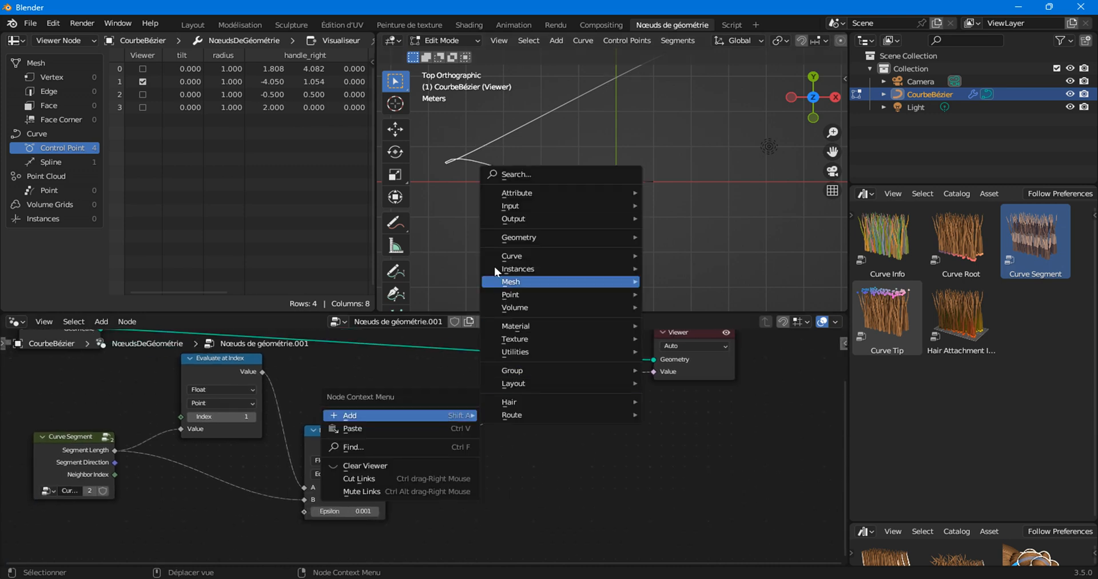
mouse_move(572, 237)
mouse_move(764, 280)
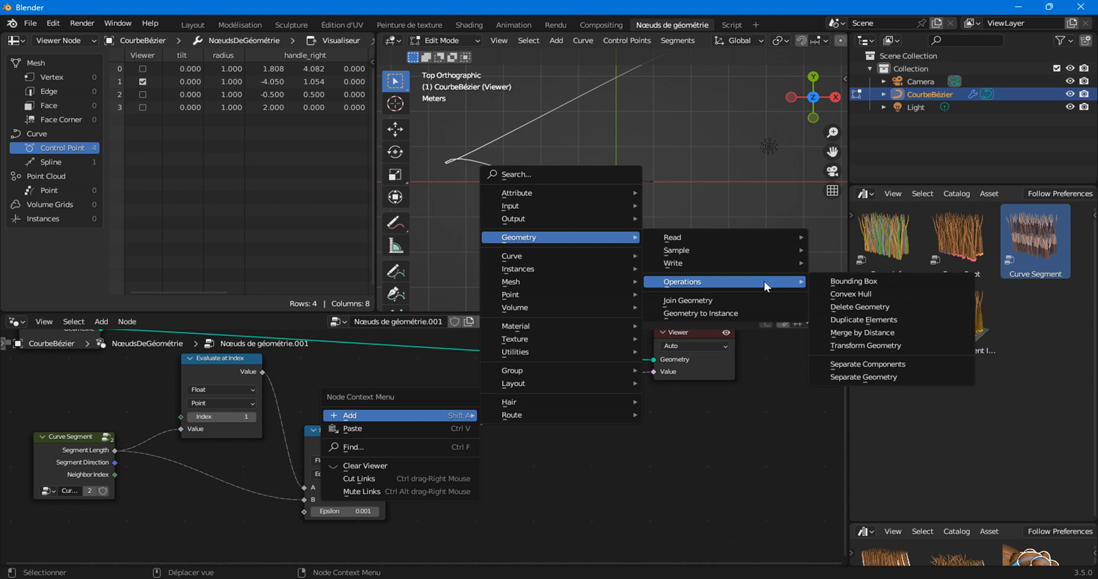
left_click(867, 310)
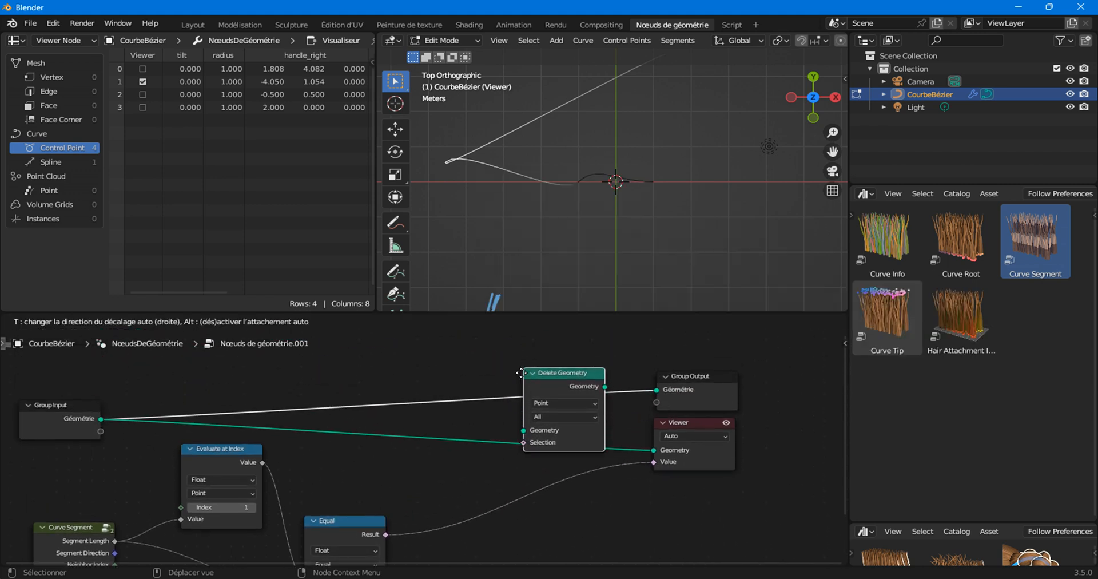
left_click(521, 373)
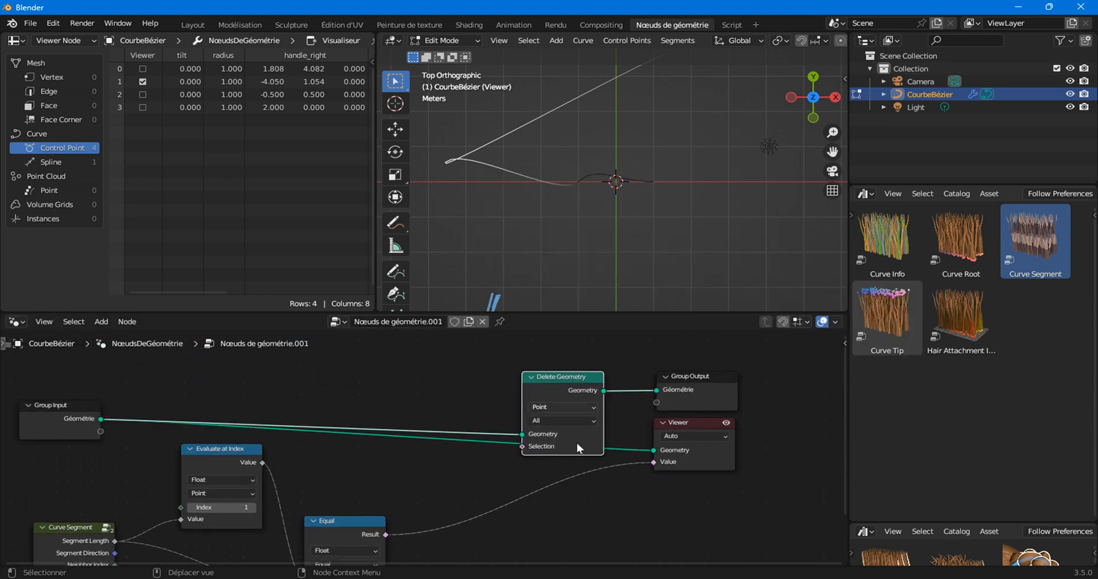
left_click(596, 390, "ctrl+shift")
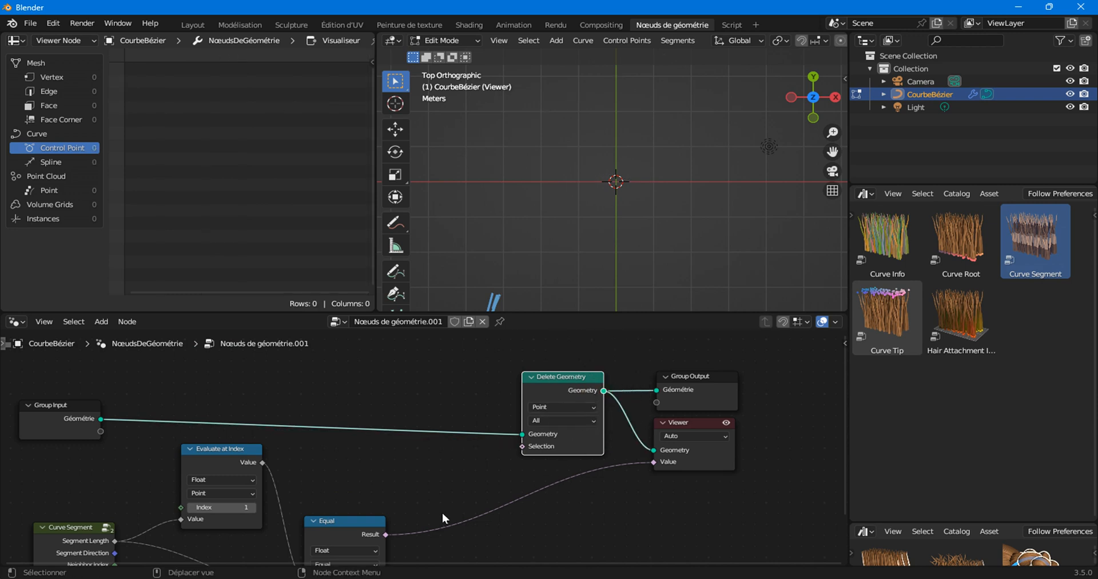
Step: Link the Equal node's Result to Delete Geometry's Selection input and delete the Viewer node
middle_click_drag(441, 512, 439, 491)
left_click_drag(384, 512, 521, 423)
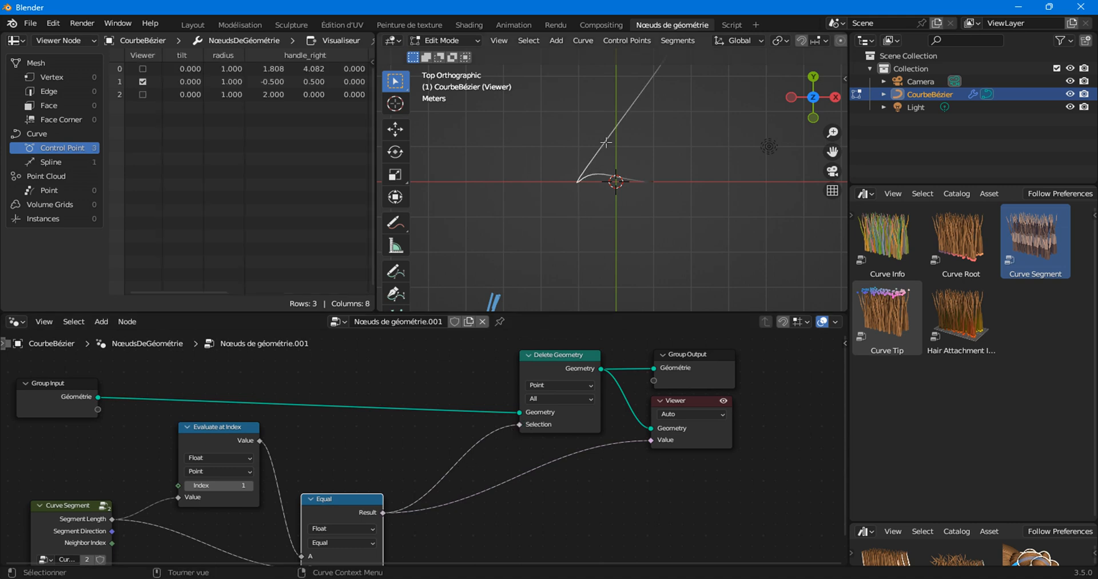
middle_click_drag(531, 474, 516, 452)
left_click_drag(691, 422, 720, 500)
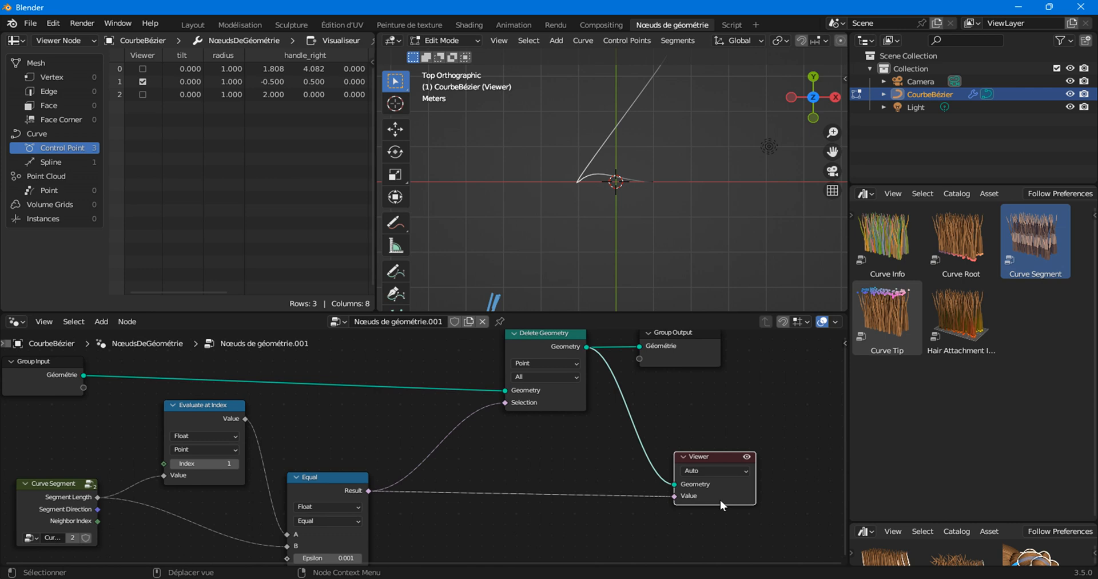
key("x")
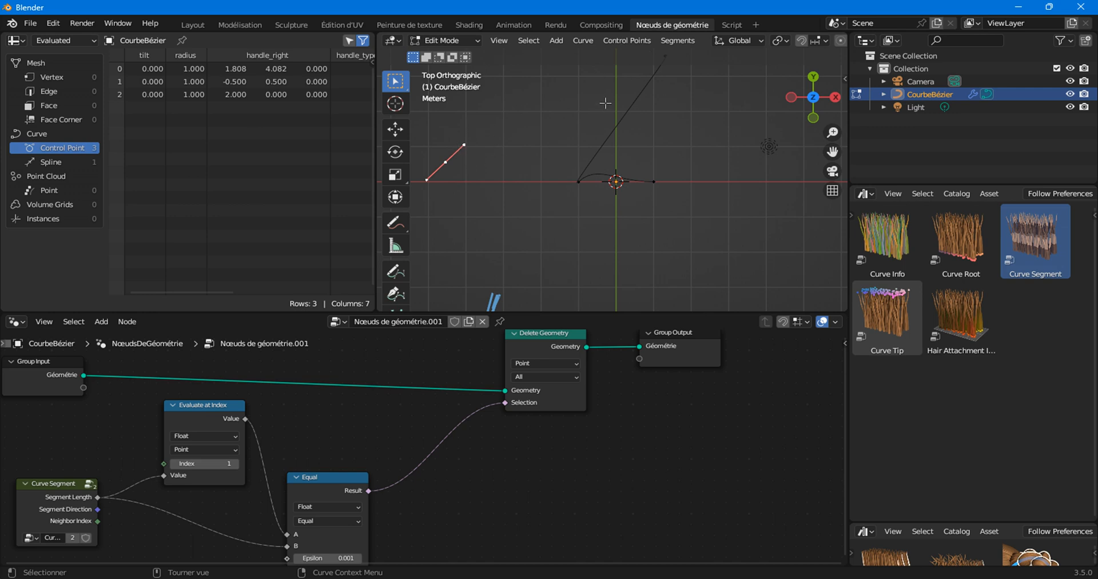
Step: Group the Curve Segment, Evaluate at Index and Equal nodes closely together, leaving free space before Delete Geometry
middle_click_drag(379, 448, 406, 423)
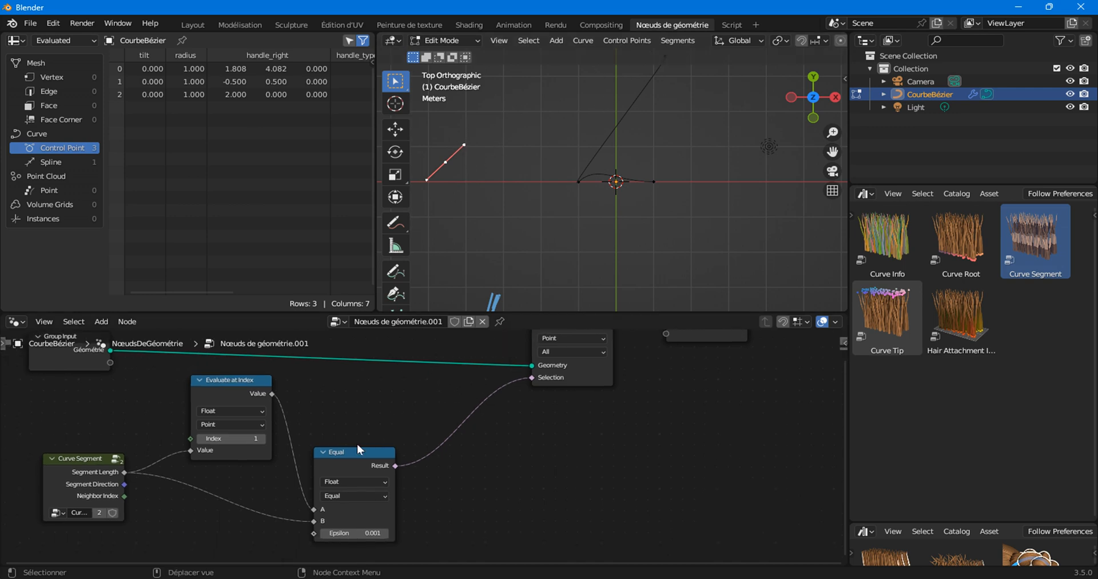
left_click_drag(357, 449, 426, 396)
left_click_drag(251, 394, 342, 412)
left_click_drag(89, 470, 216, 478)
left_click_drag(427, 421, 428, 449)
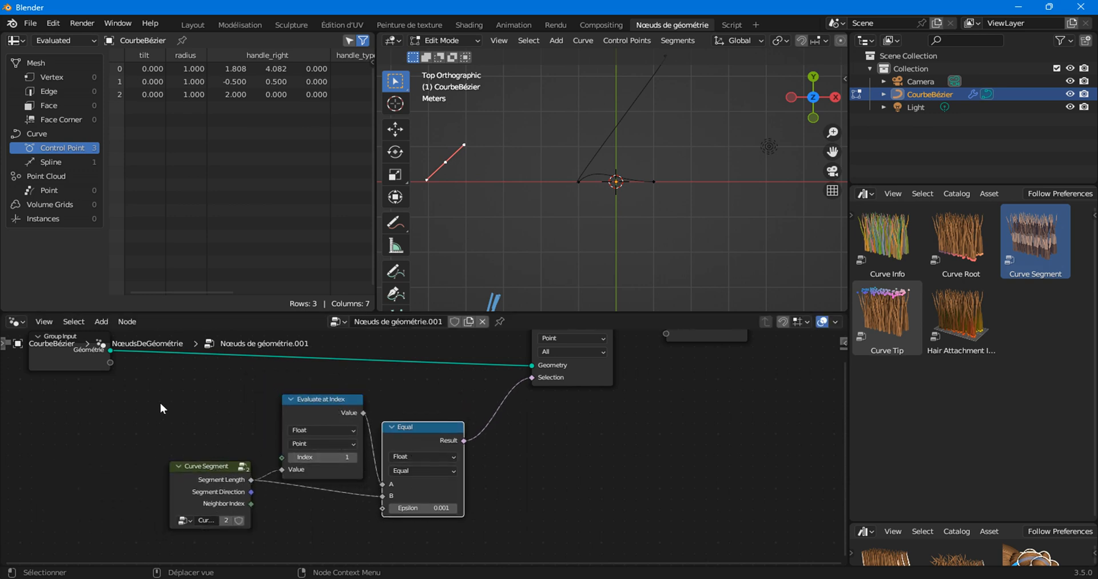
left_click_drag(162, 408, 437, 527)
left_click_drag(422, 424, 279, 419)
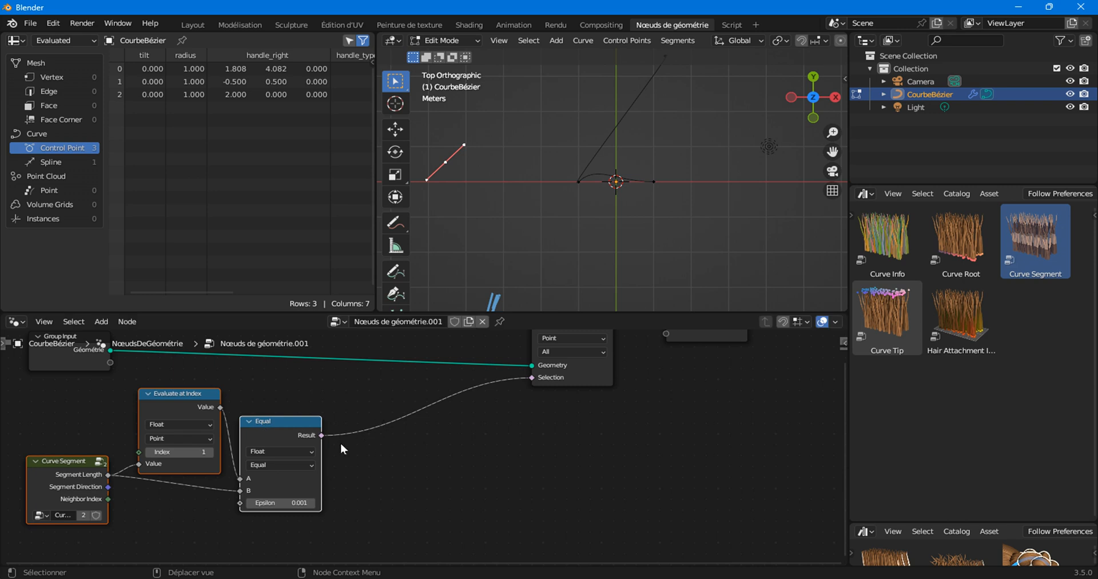
Step: Insert a Boolean Math node between the Equal node and Delete Geometry's Selection, and set its operation to Not
left_click(411, 463)
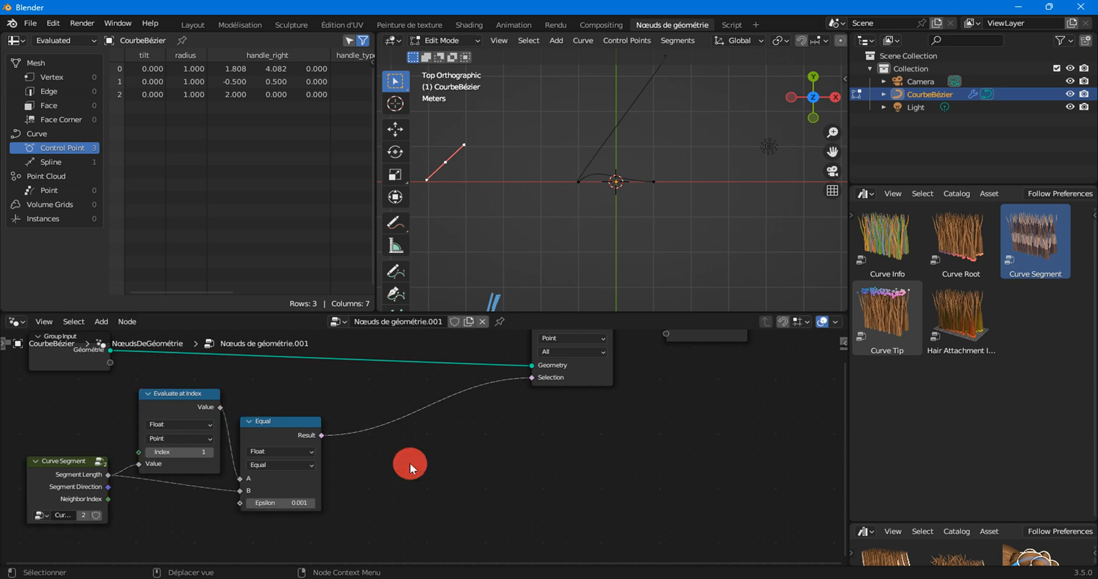
right_click(411, 463)
mouse_move(411, 448)
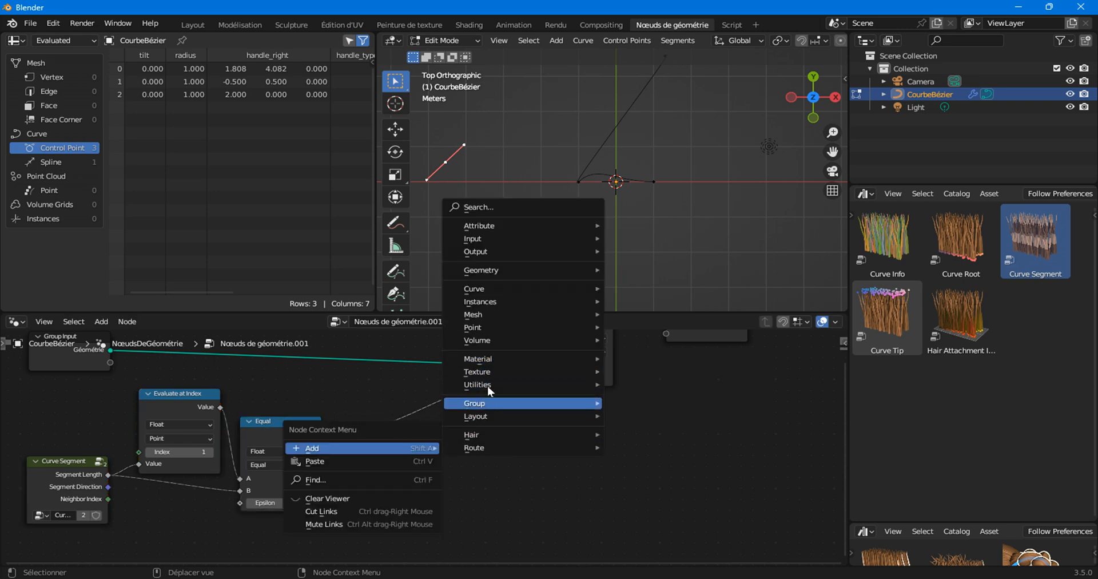
mouse_move(488, 385)
mouse_move(678, 441)
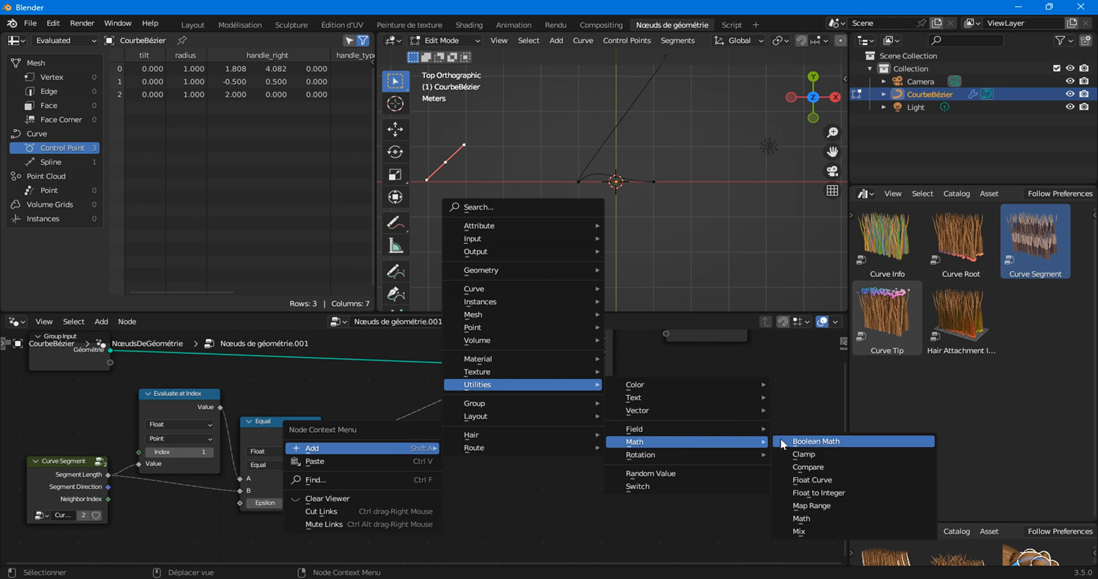
left_click(812, 442)
left_click(399, 414)
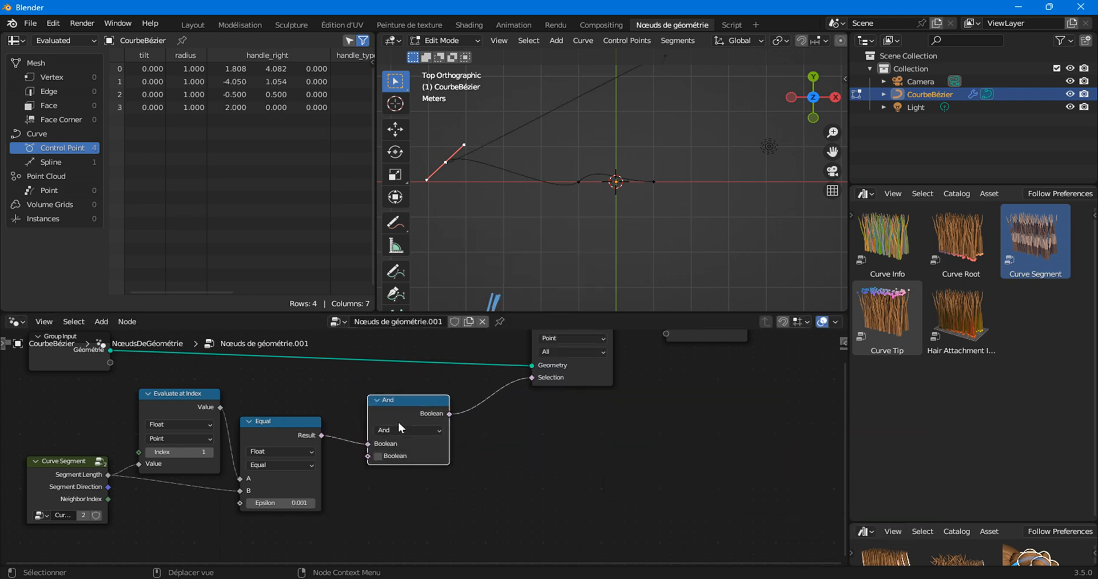
left_click(399, 429)
left_click(389, 463)
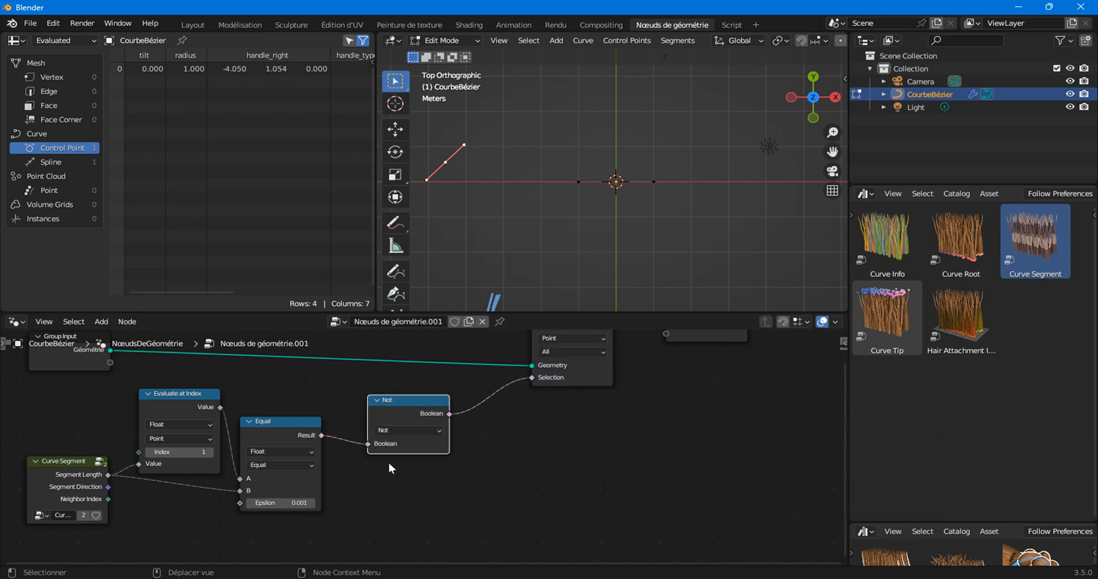
Step: Check the curve's Spline and Control Point data in the spreadsheet, and move the three comparison nodes further away from the Not node
scroll(417, 485, "up", 2)
scroll(411, 492, "down", 1)
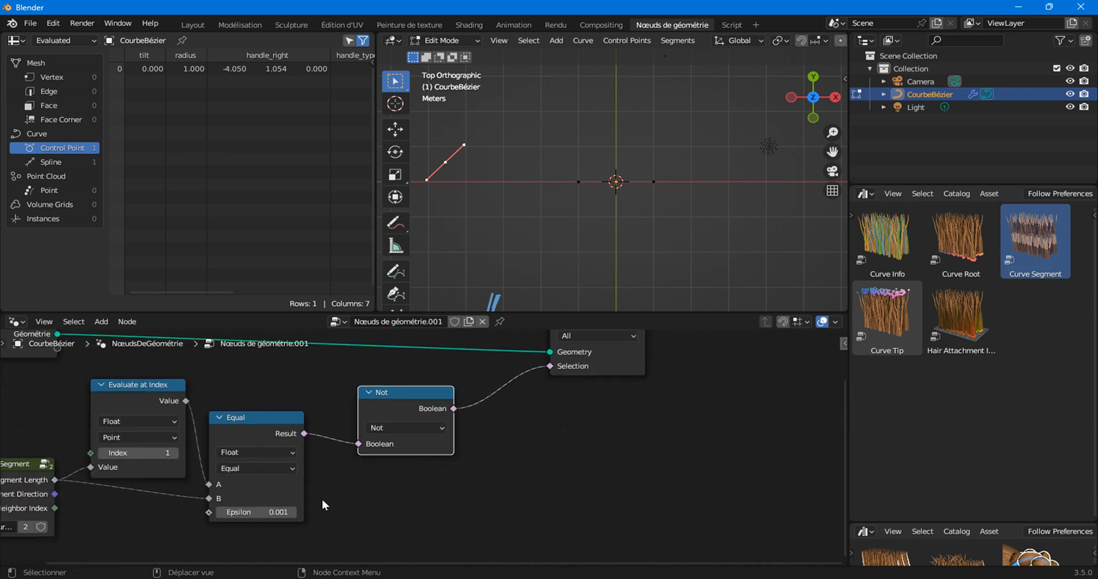
middle_click_drag(322, 498, 439, 487)
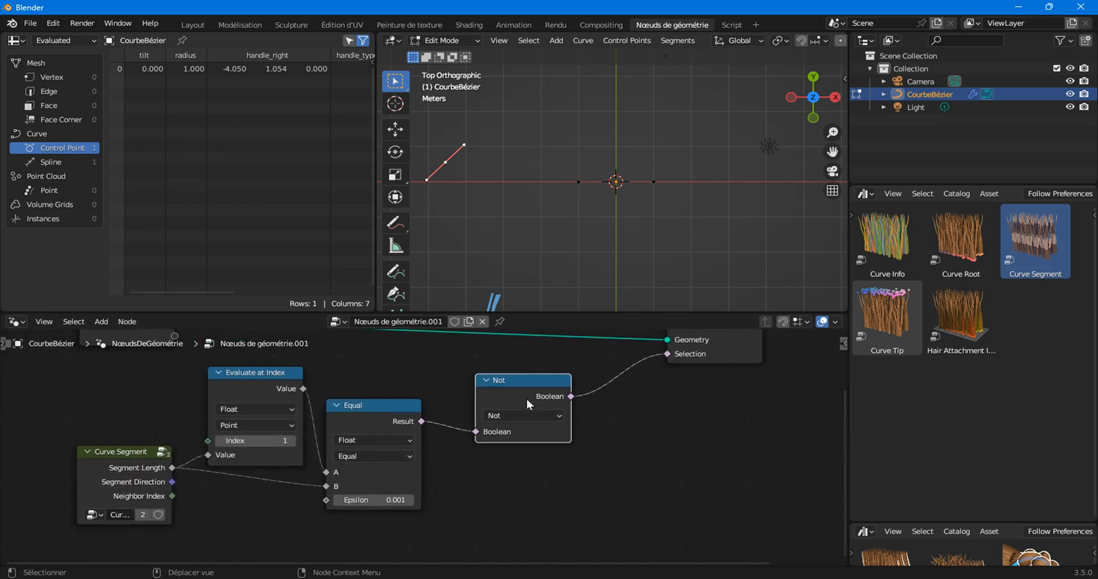
left_click(74, 162)
left_click(63, 147)
left_click_drag(73, 394, 395, 539)
left_click_drag(381, 407, 230, 419)
Step: Set the Delete Geometry node's domain to Spline
middle_click_drag(687, 355, 575, 426)
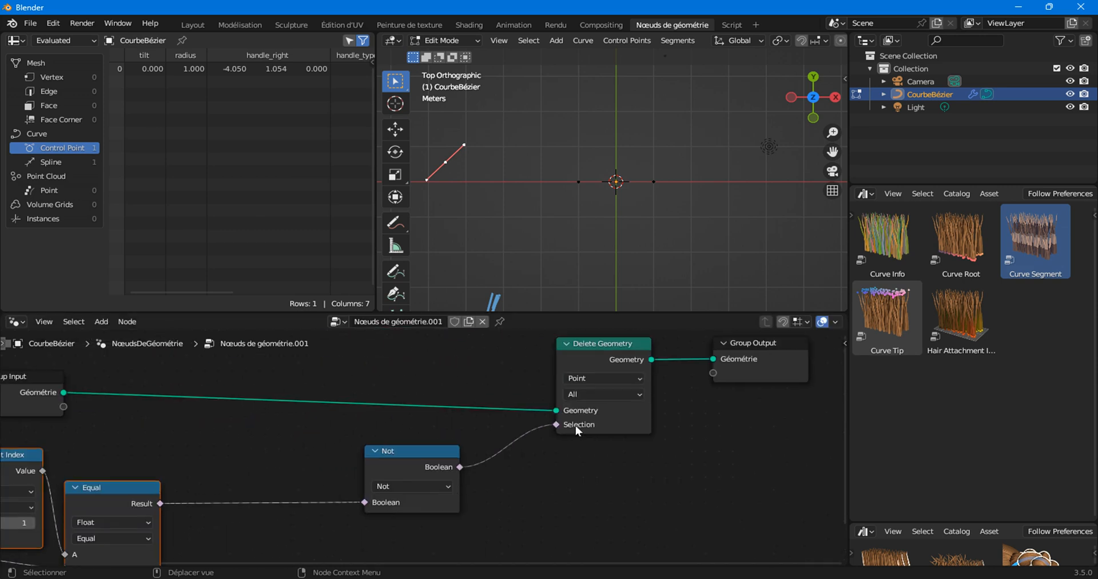
left_click(594, 386)
left_click(592, 382)
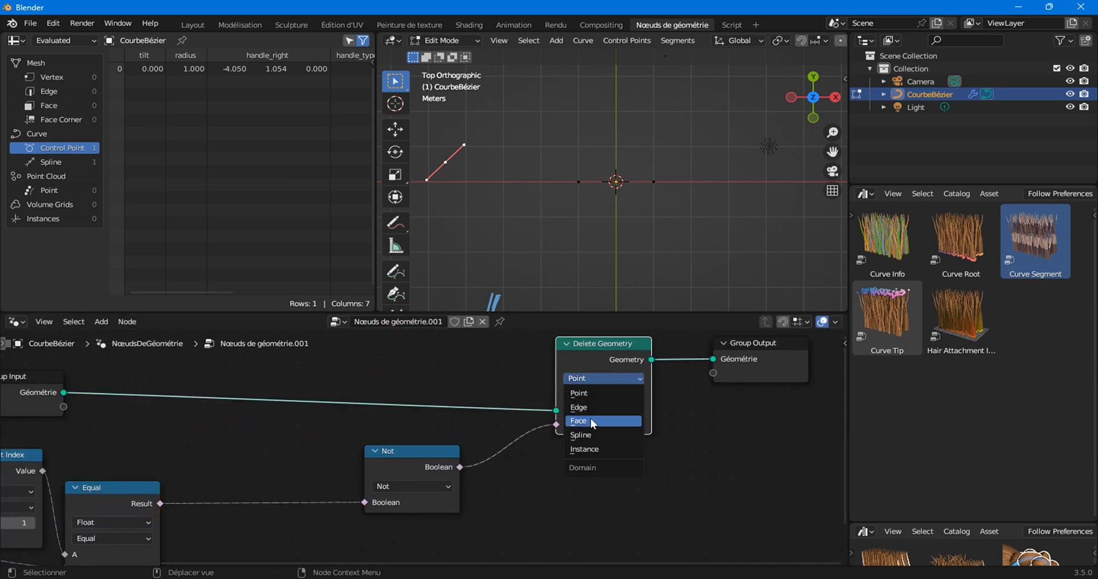
left_click(591, 436)
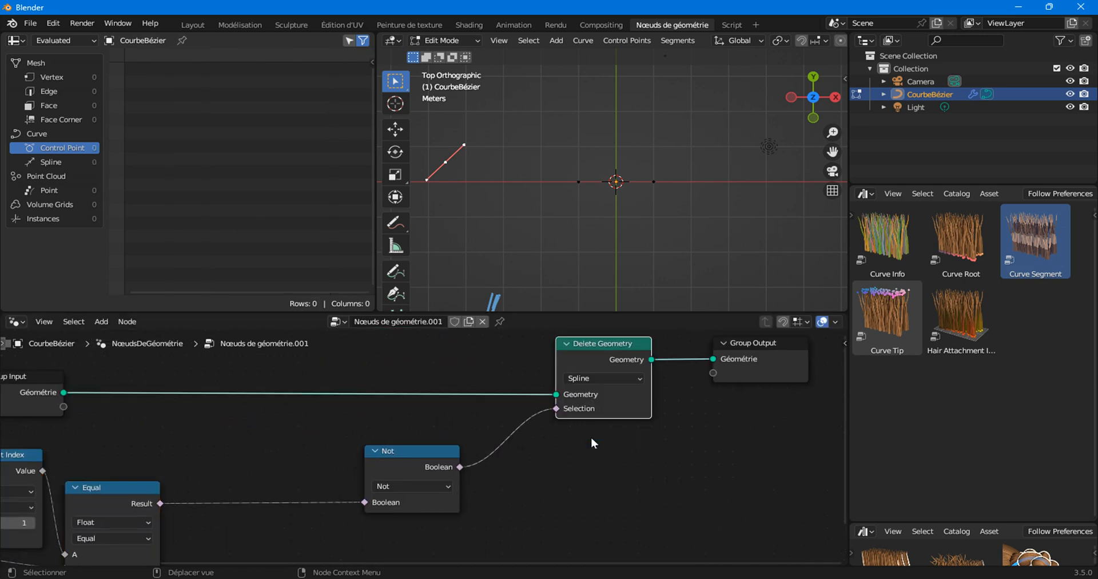
Step: Preview the Equal node's Result on the Group Input geometry in a new Viewer, and place the Viewer between the Equal and Not nodes
middle_click_drag(284, 480, 532, 445)
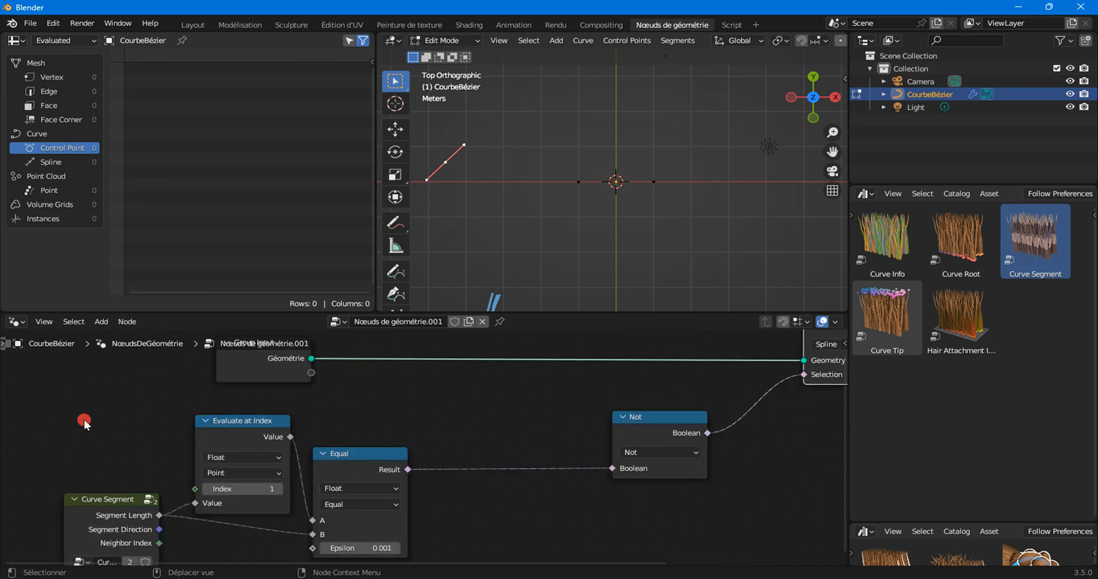
left_click_drag(86, 419, 351, 487)
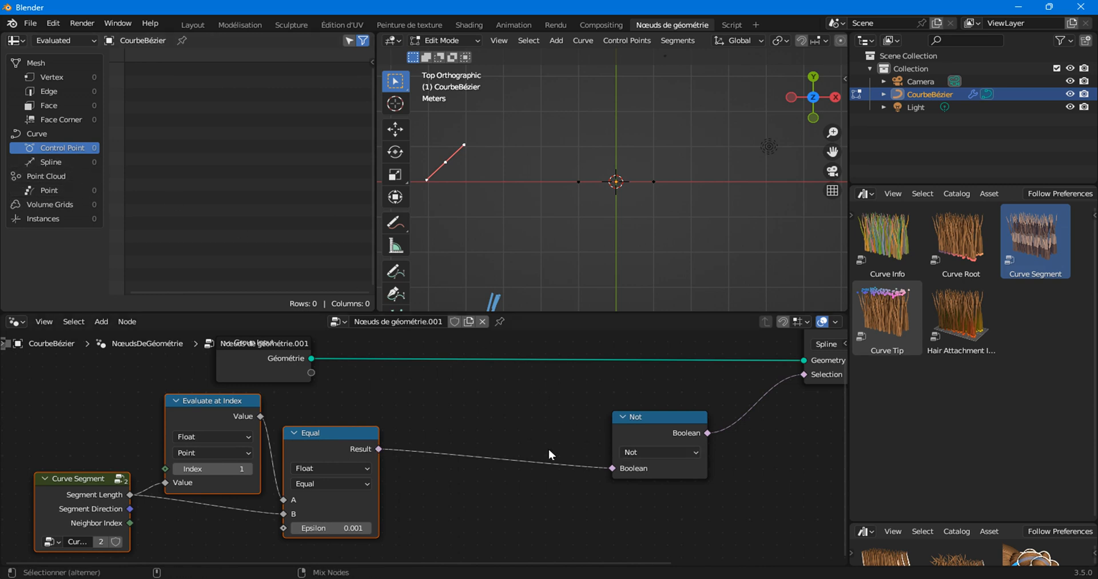
left_click(349, 448, "ctrl+shift")
left_click(294, 355, "ctrl+shift")
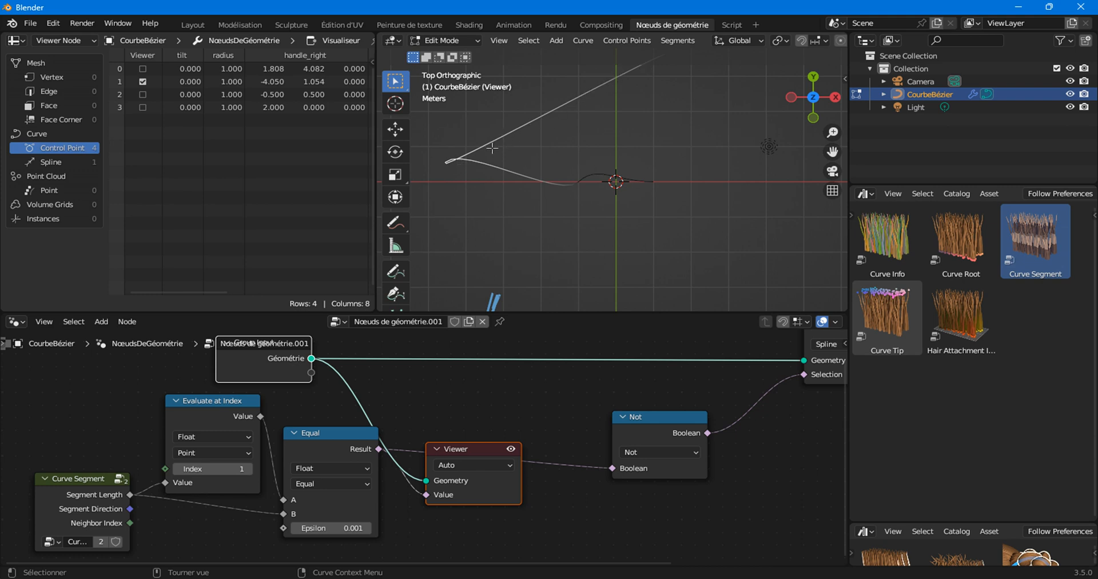
key("g")
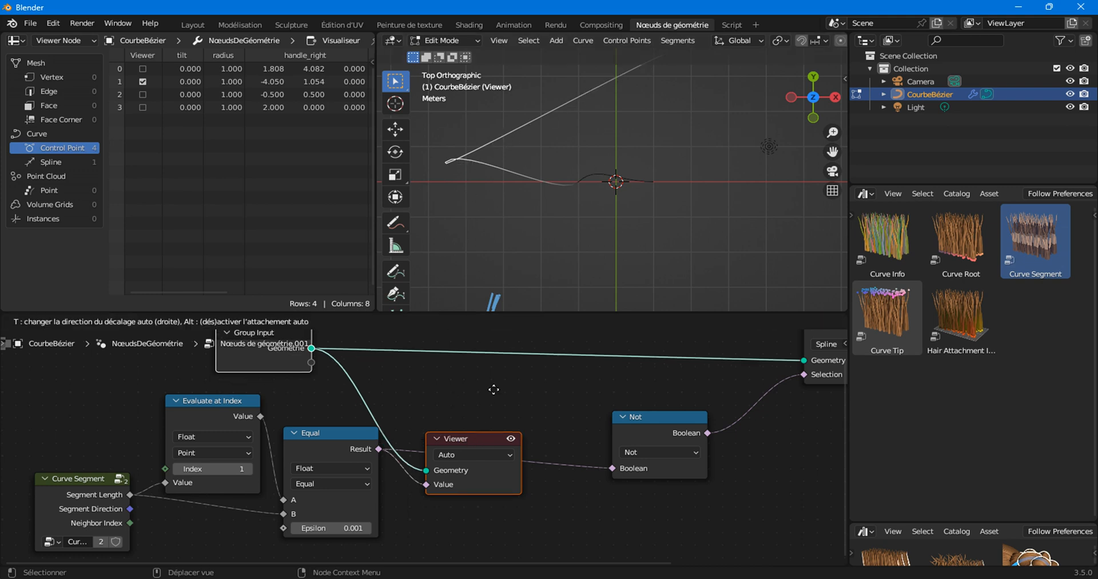
left_click(508, 408)
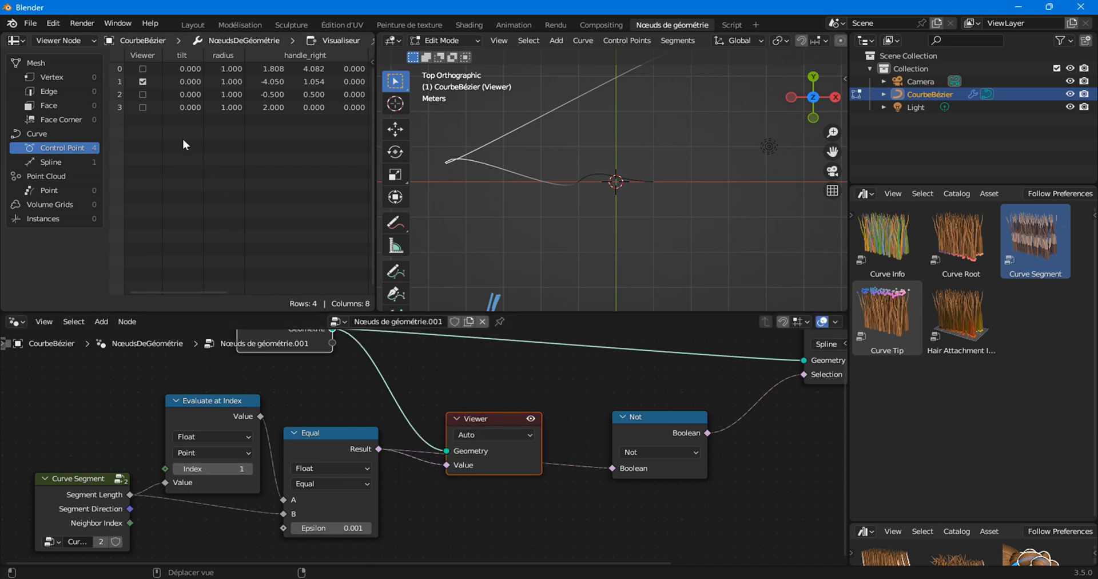
Step: Raise the Evaluate at Index node's Index to 2 and lower it to 0, checking the matching control point in the spreadsheet
left_click(249, 470)
left_click(250, 469)
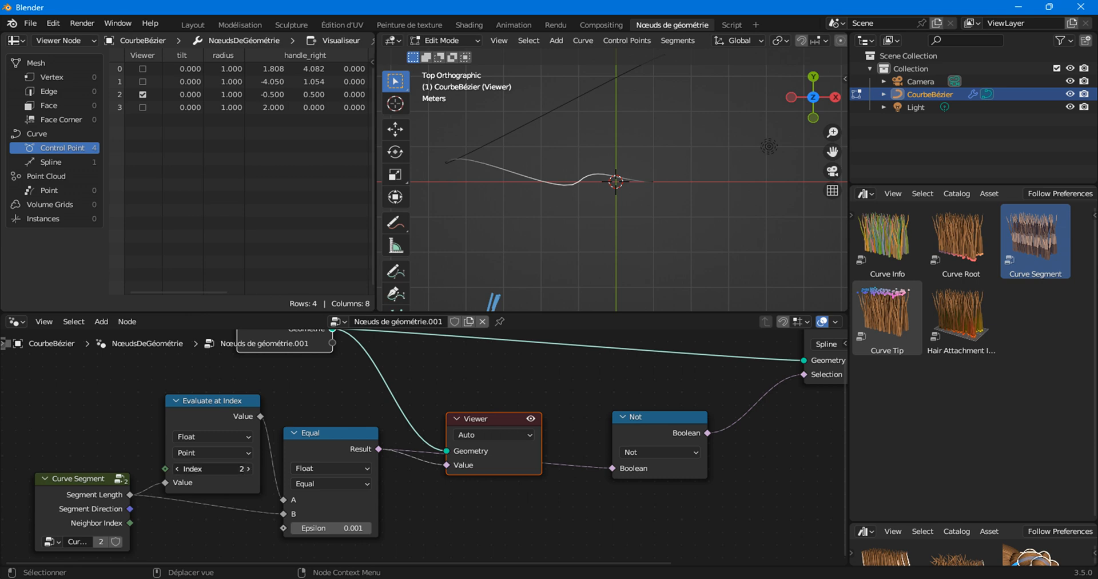
left_click(178, 468)
left_click(177, 469)
left_click(177, 469)
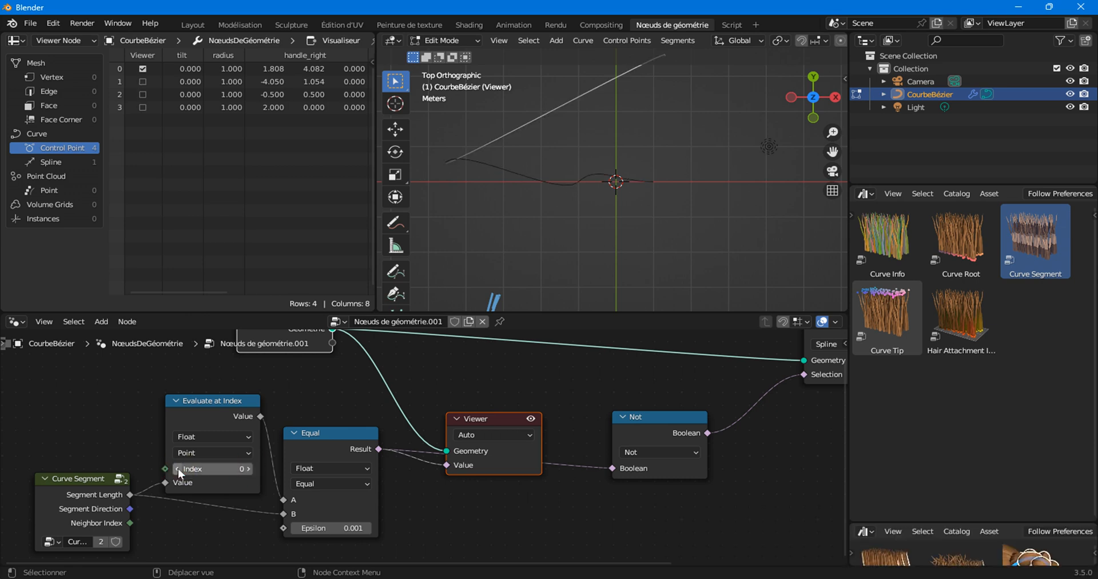
Step: Remove the Delete Geometry and Not nodes while keeping the geometry link intact, and move the Viewer closer to Group Output
scroll(412, 485, "down", 2)
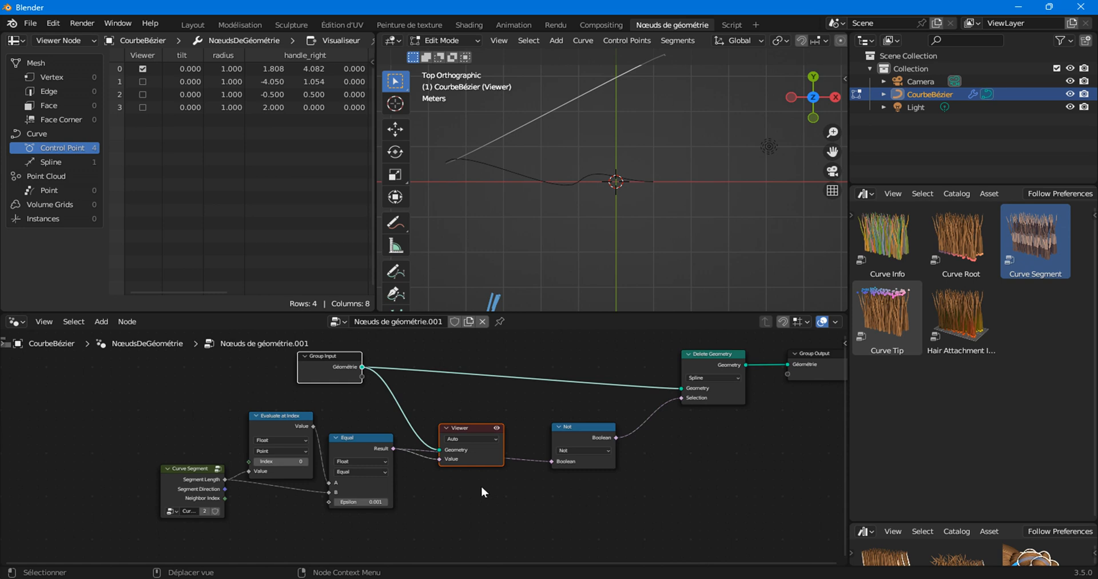
left_click(716, 362)
key("ctrl+x")
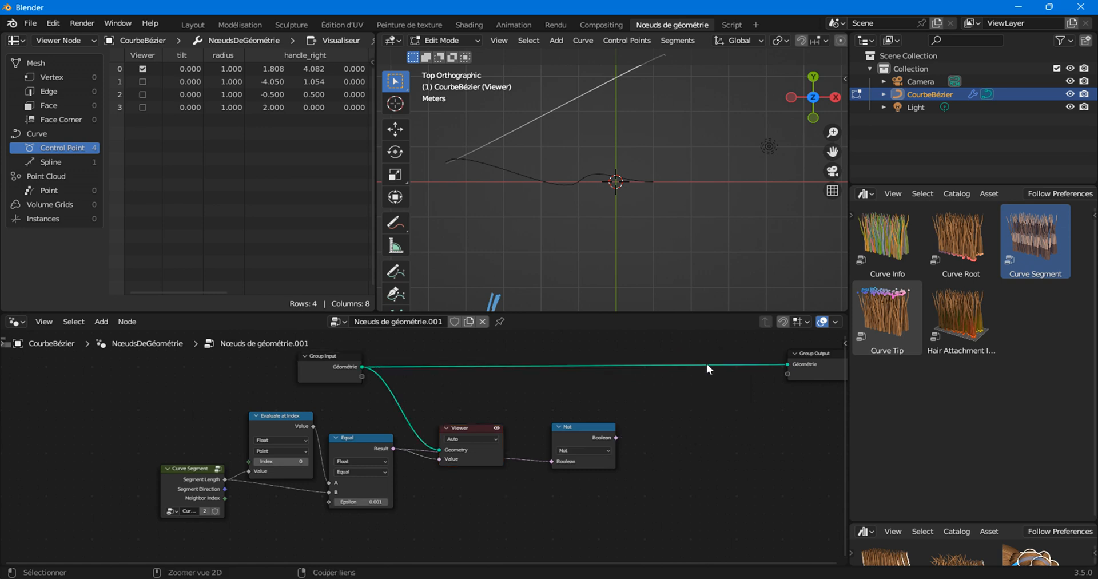
left_click(580, 437)
key("ctrl+x")
left_click_drag(468, 433, 678, 387)
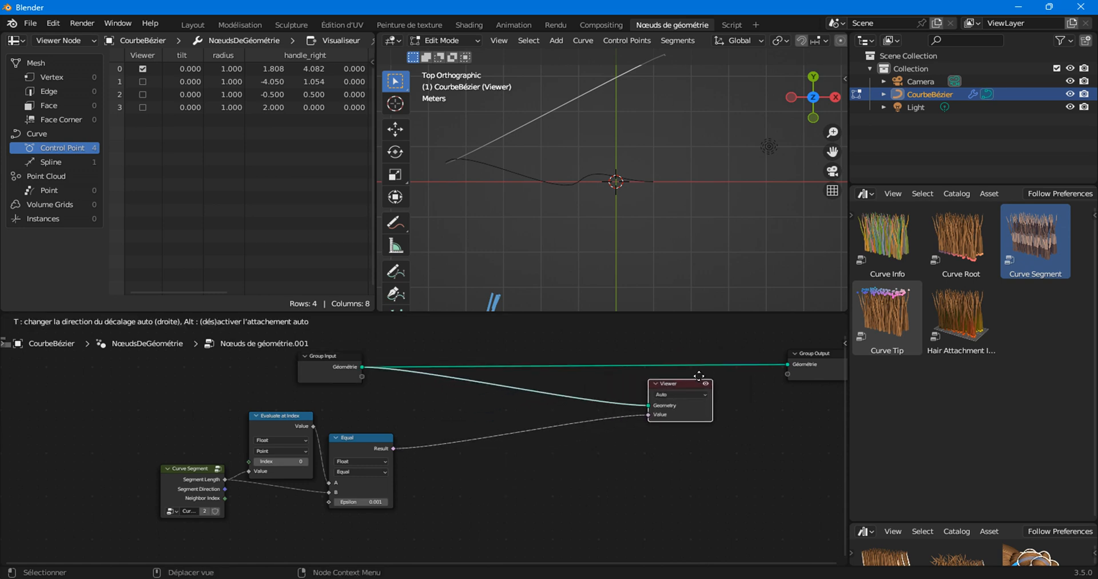
Step: Remove the Evaluate at Index and Equal nodes while keeping the connection, so Segment Length feeds the Viewer's Value directly
left_click_drag(496, 506, 433, 447)
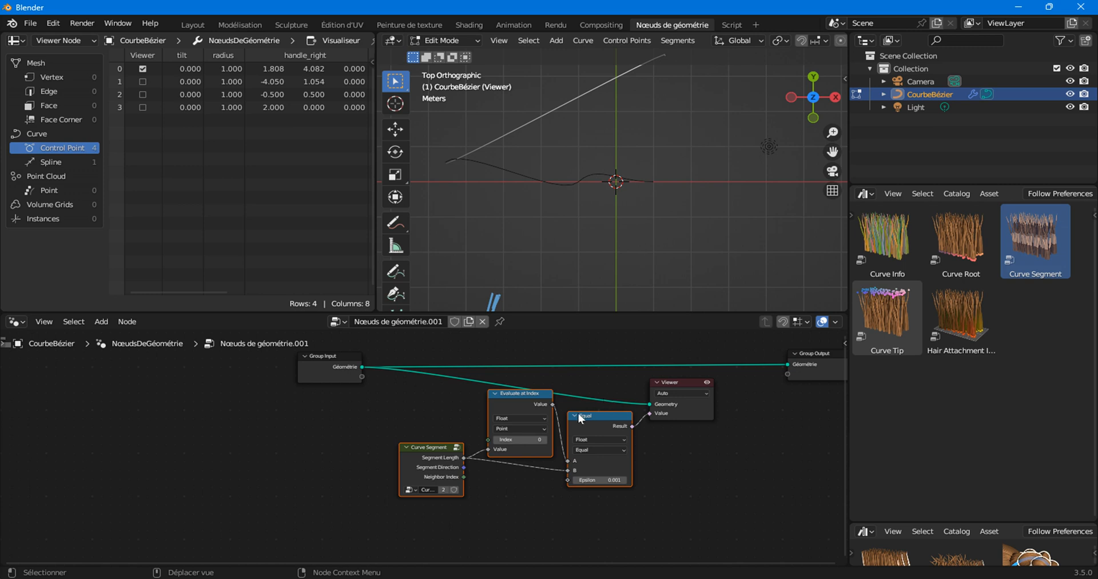
scroll(581, 418, "up", 3)
left_click_drag(469, 493, 337, 483)
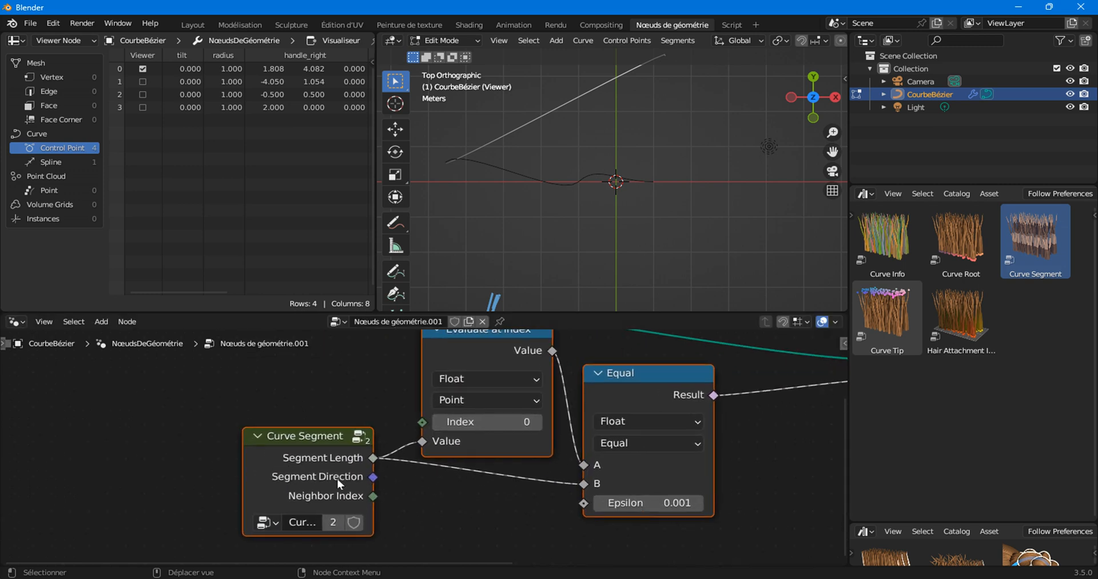
scroll(363, 482, "down", 4)
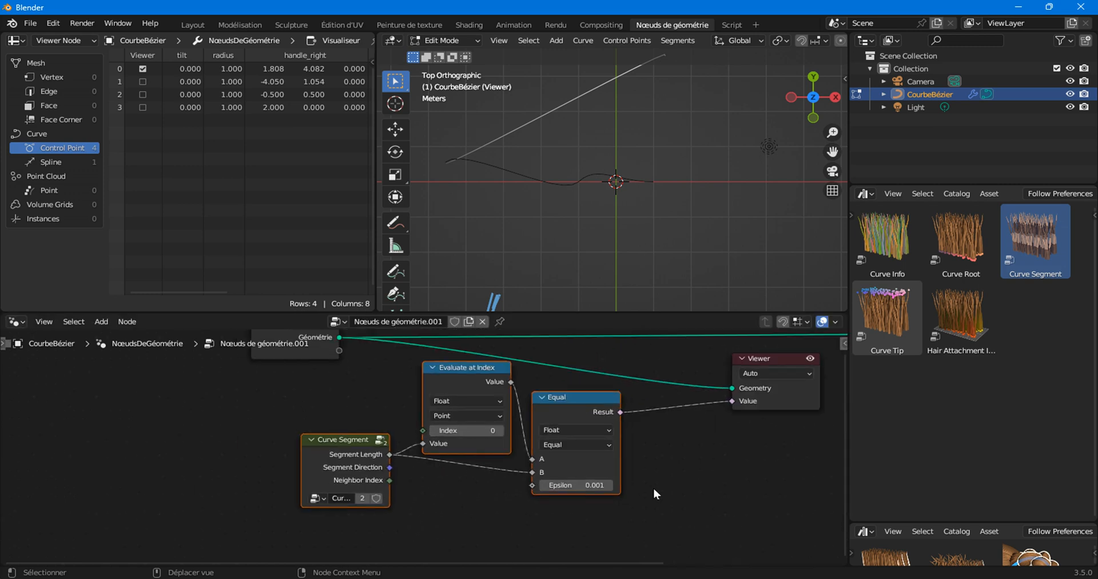
left_click_drag(619, 518, 472, 403)
key("ctrl+x")
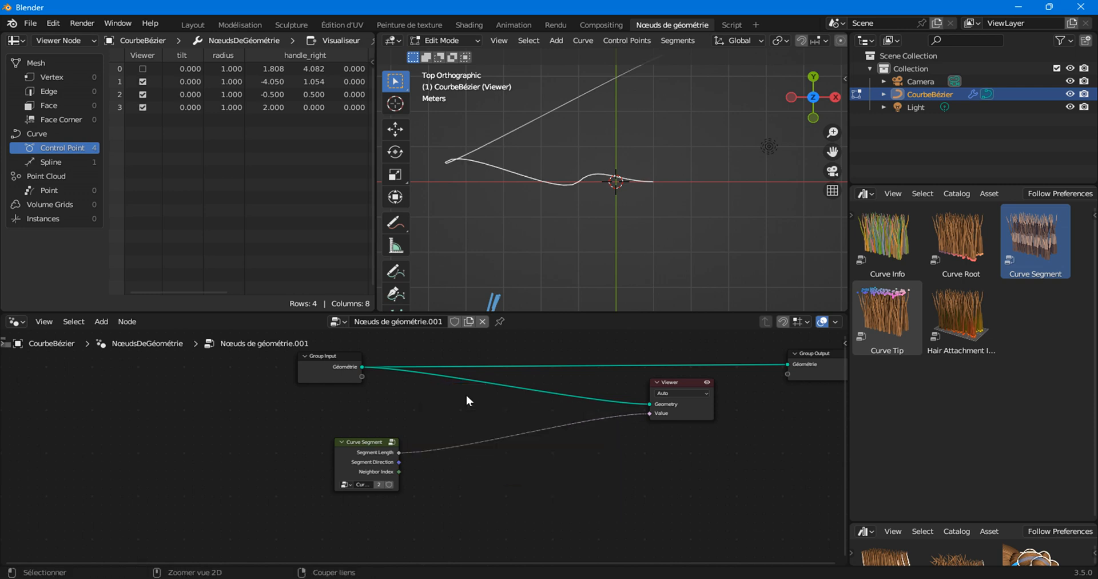
Step: Remove the Viewer node and insert an Instance on Points node into the link between Group Input and Group Output
left_click(664, 389)
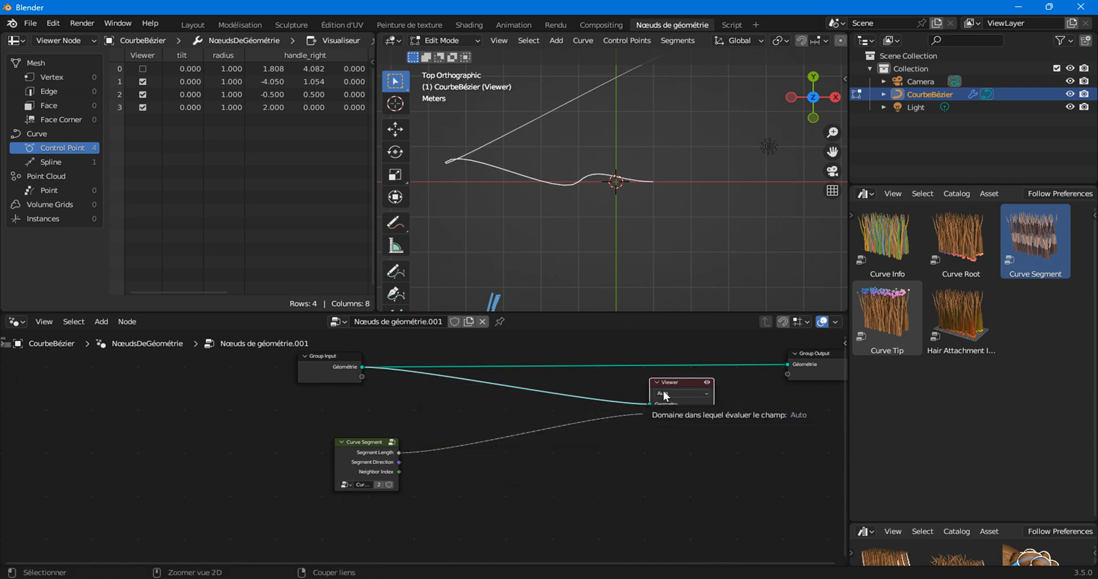
key("ctrl+x")
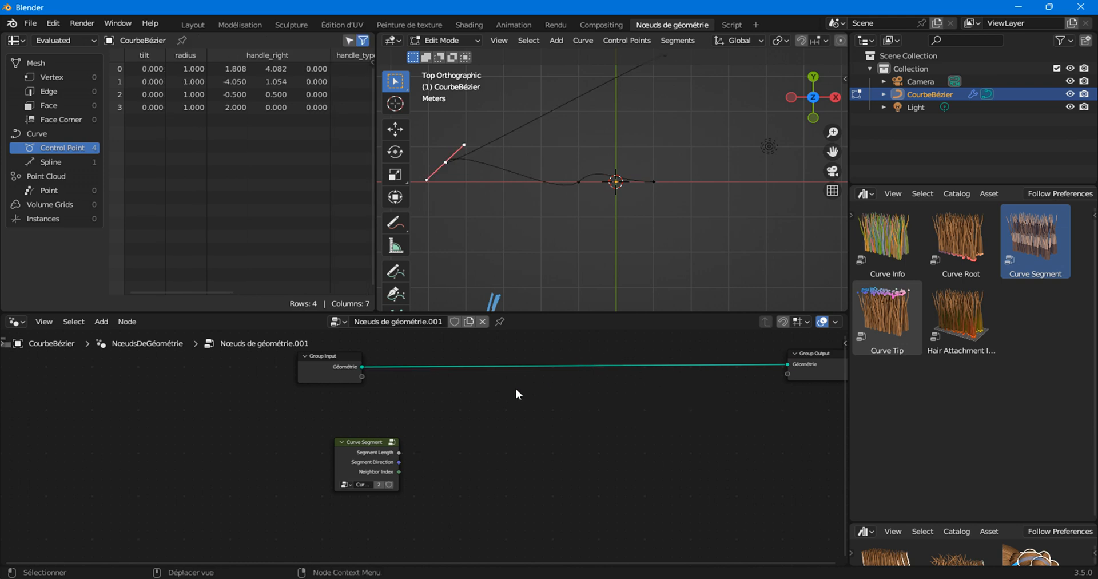
scroll(454, 421, "up", 1)
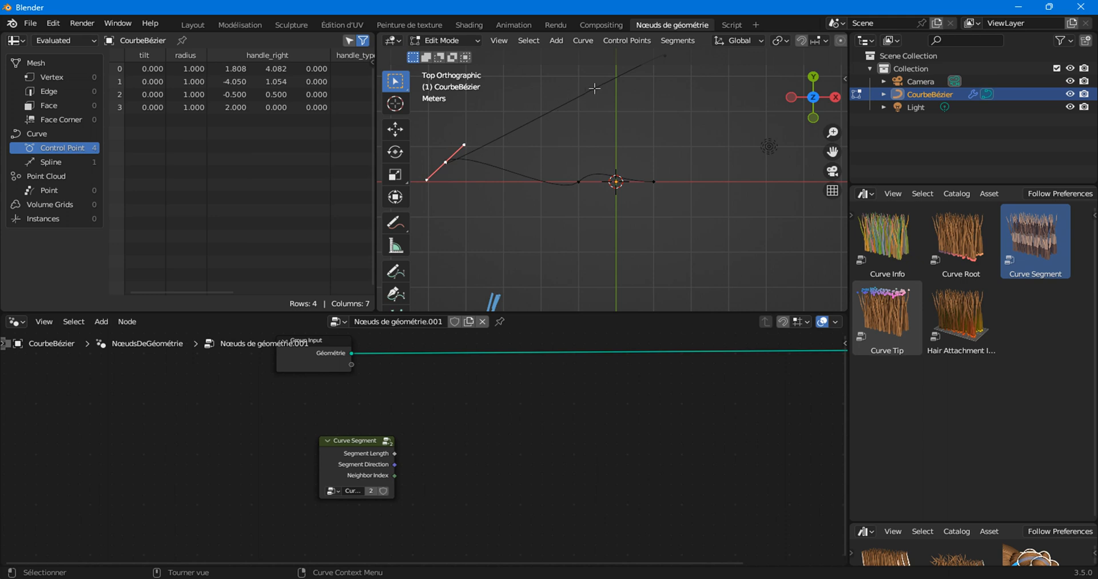
middle_click_drag(533, 386, 467, 404)
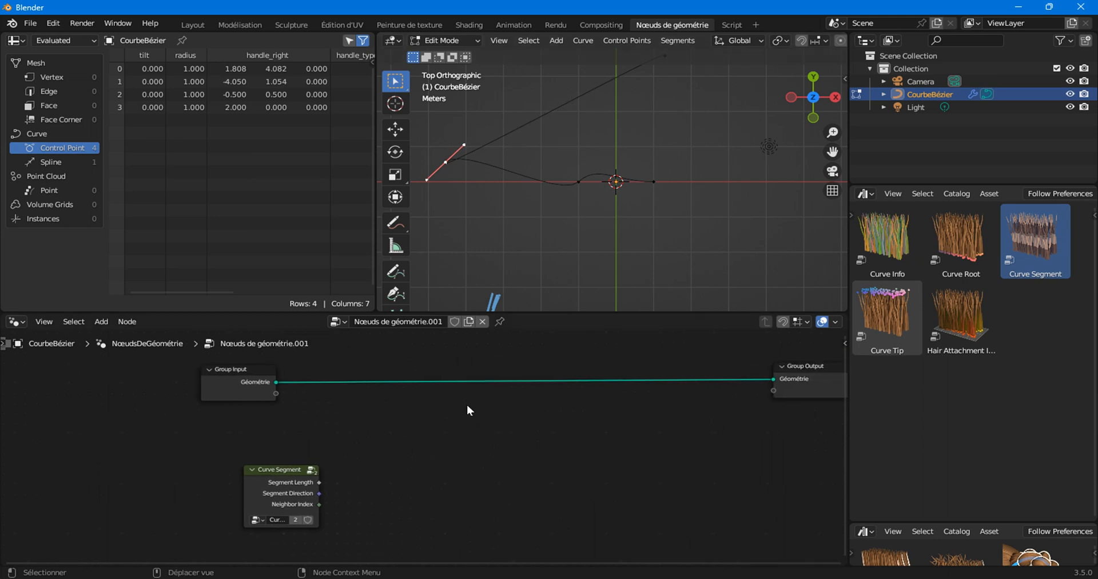
right_click(466, 403)
mouse_move(466, 404)
mouse_move(549, 258)
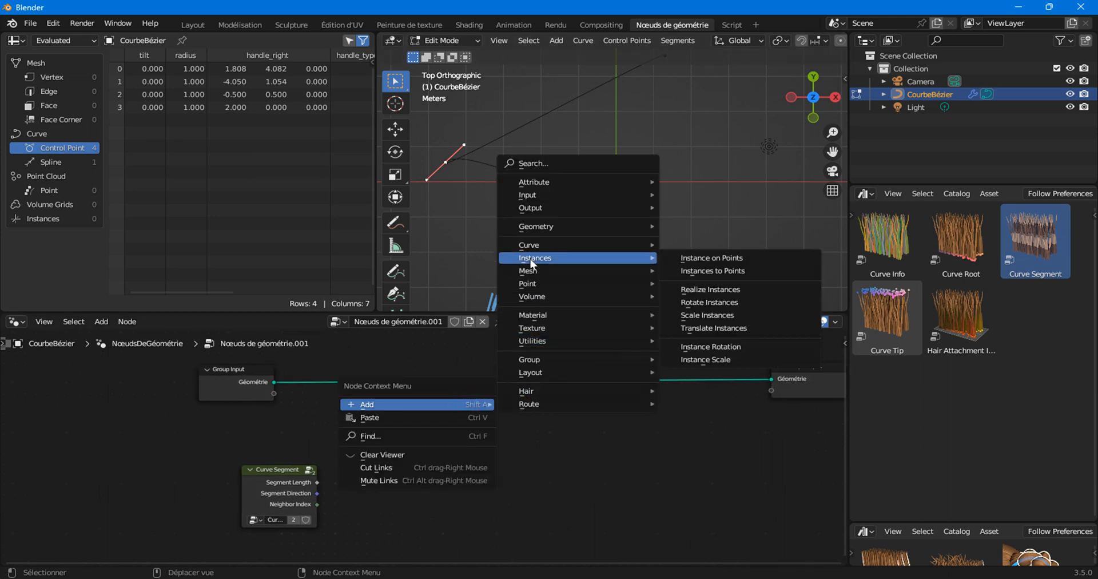
left_click(686, 259)
left_click(579, 357)
Step: Add a Cube mesh primitive node and connect its Mesh output to the Instance input of Instance on Points
right_click(479, 419)
mouse_move(483, 421)
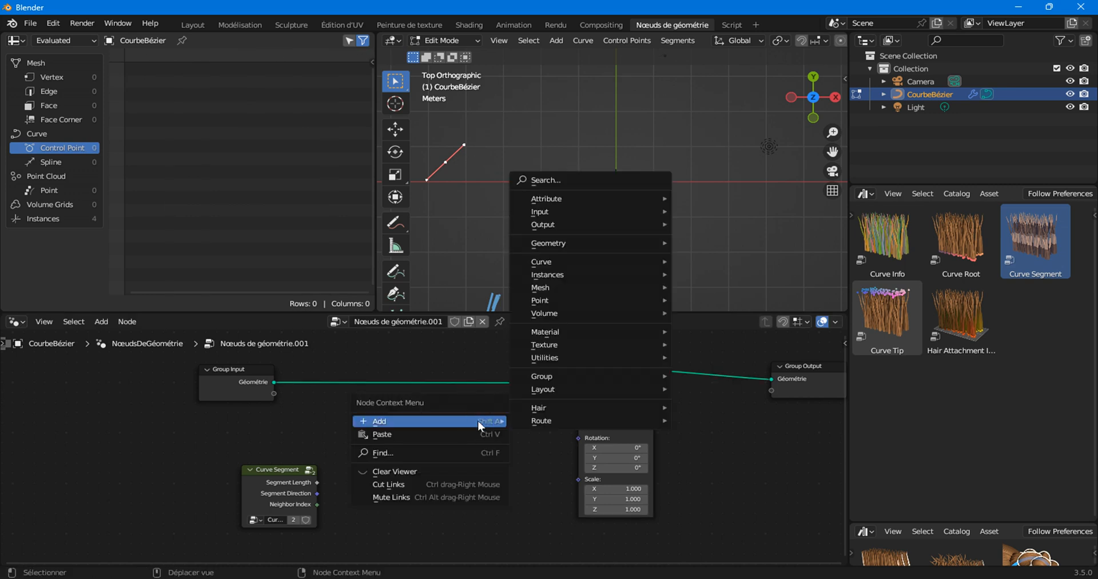
mouse_move(548, 290)
mouse_move(733, 337)
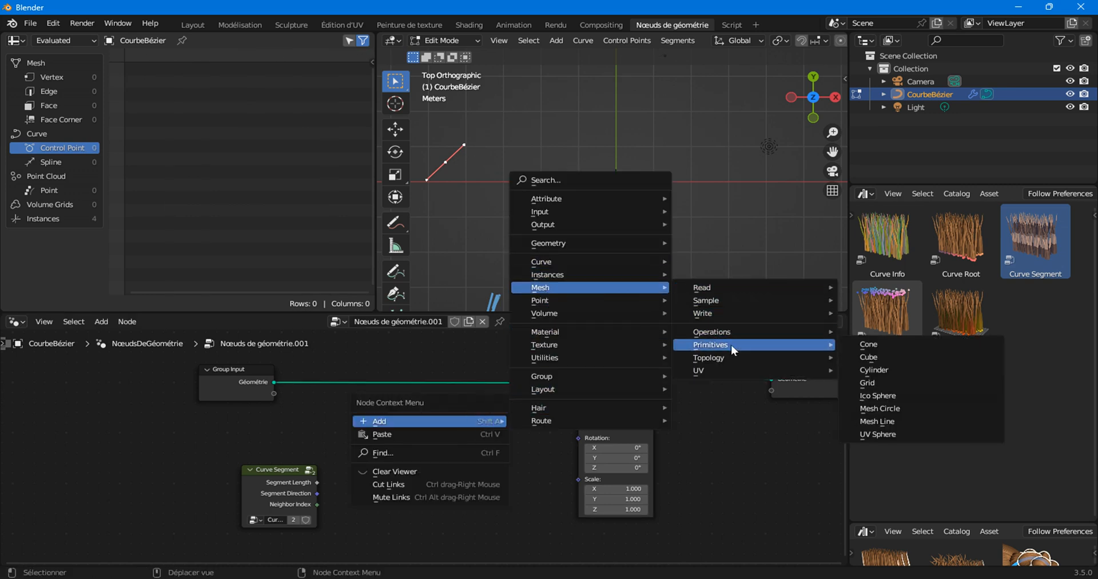
left_click(867, 356)
left_click(542, 441)
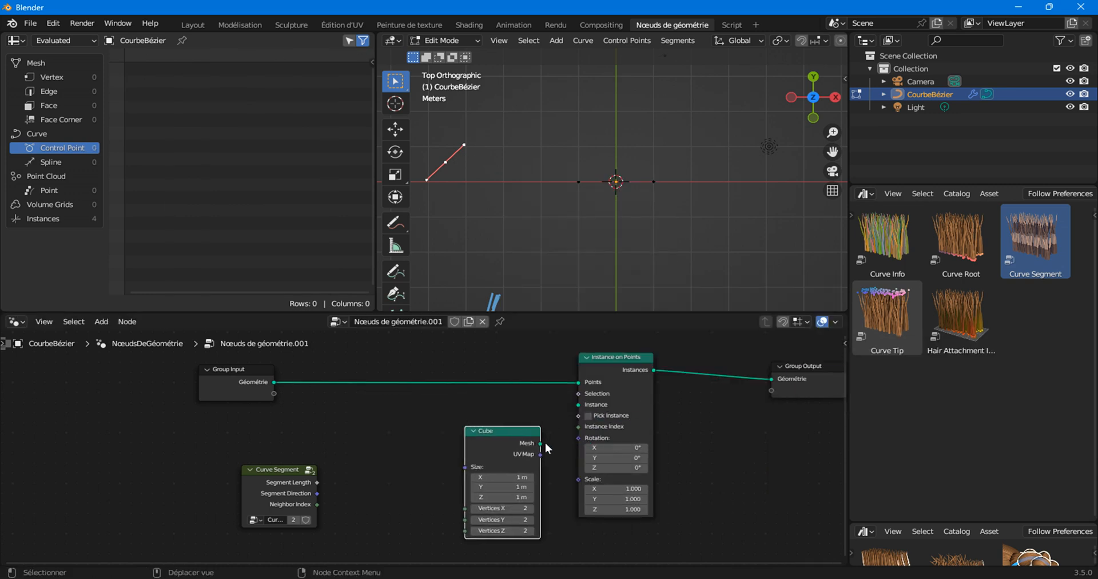
left_click_drag(543, 442, 579, 405)
Step: Set the Cube's Size X to 1.8 m and combine the Group Input geometry with the instances through a Join Geometry node
scroll(555, 137, "down", 4)
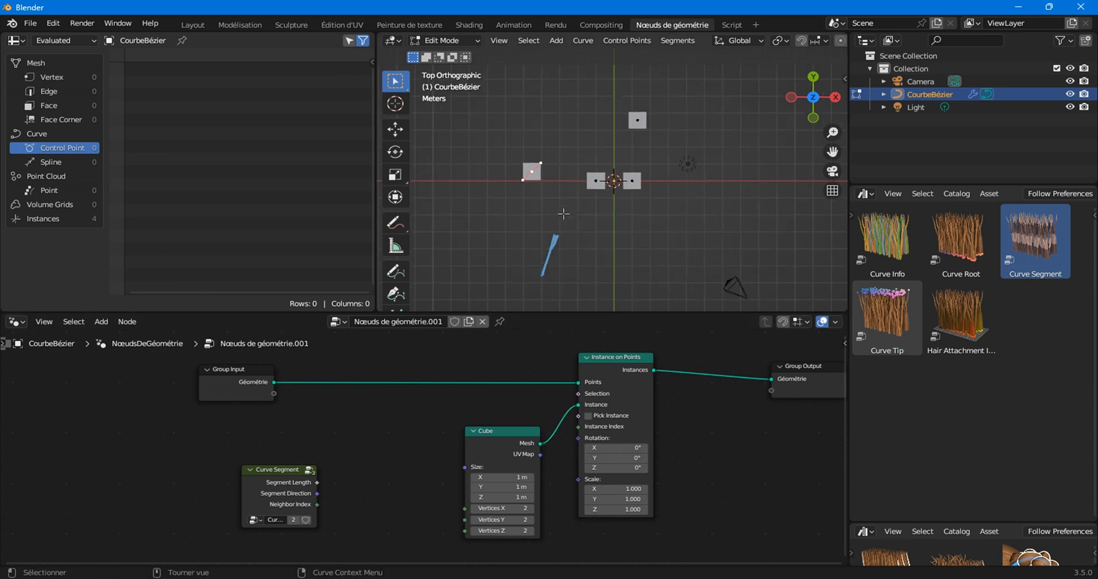
scroll(586, 178, "up", 3)
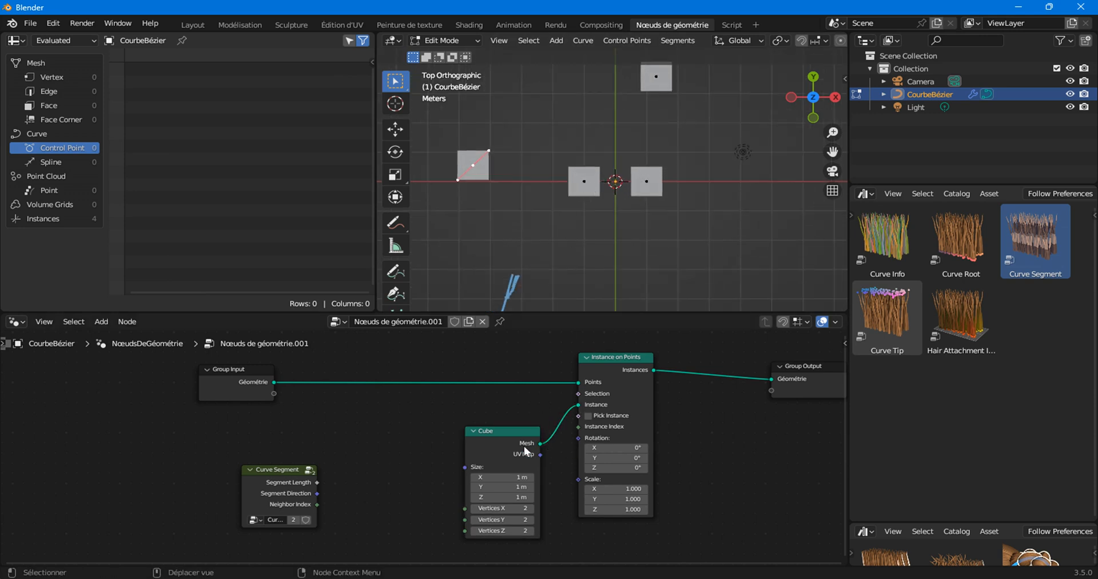
left_click_drag(501, 477, 538, 477)
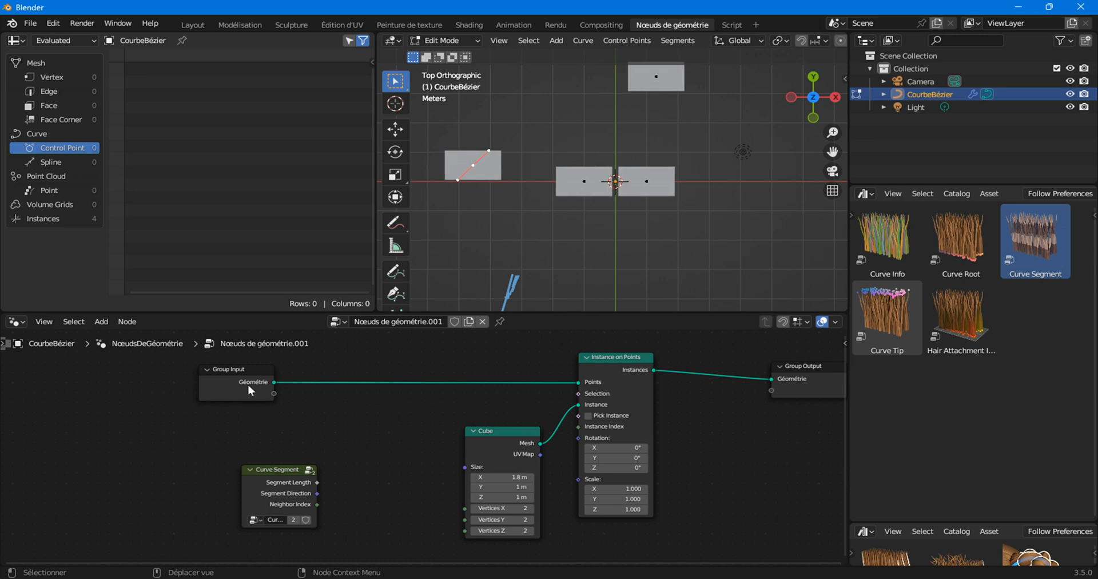
right_click_drag(248, 385, 608, 383, "ctrl+shift")
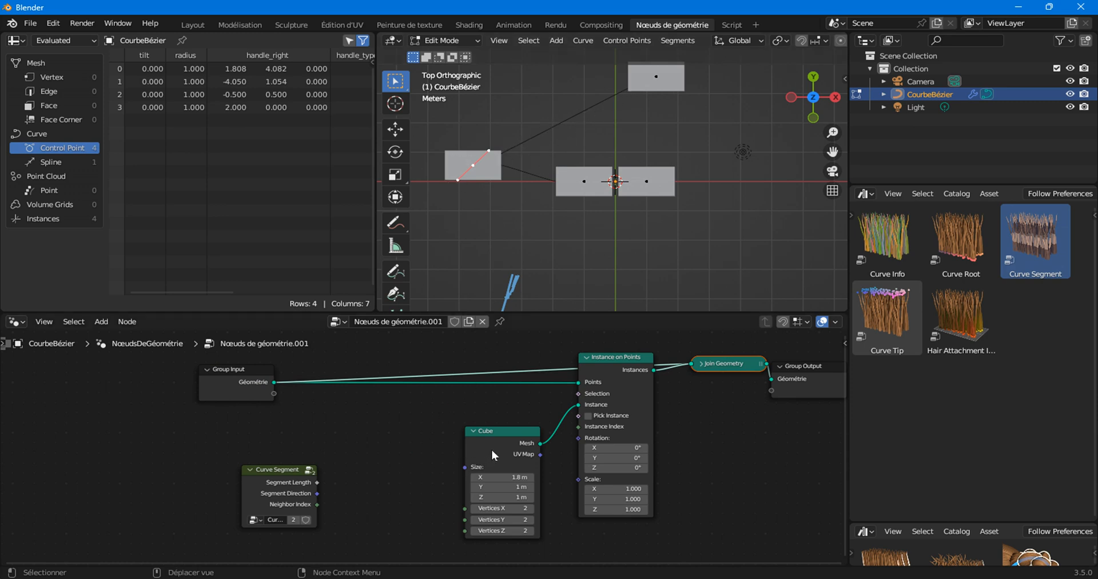
Step: Move the Cube node closer to Curve Segment and add an Align Euler to Vector node between it and Instance on Points
left_click_drag(492, 455, 416, 458)
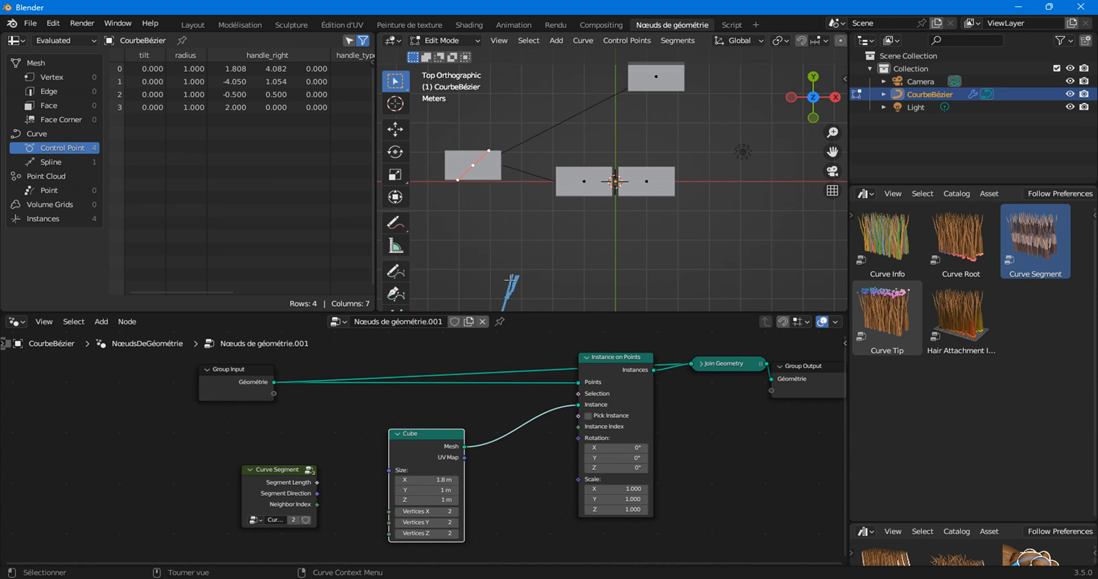
right_click(413, 398)
mouse_move(414, 397)
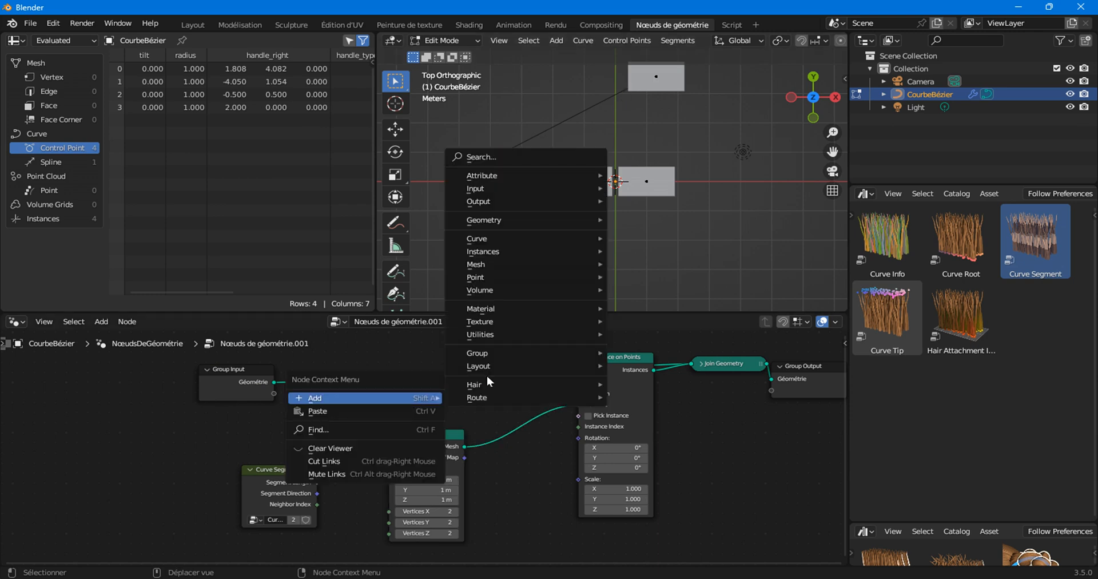
mouse_move(489, 255)
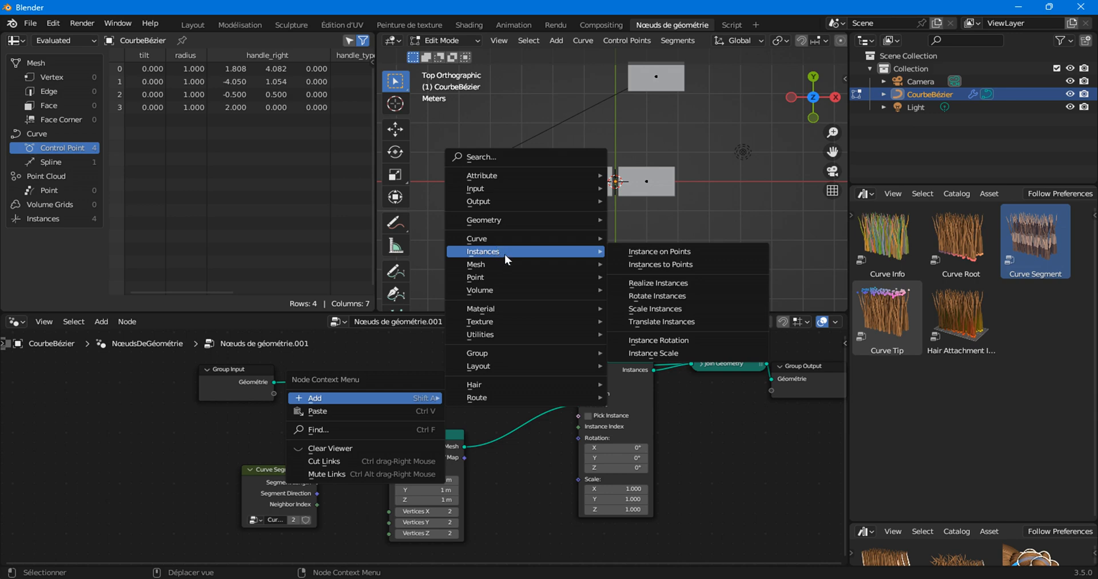
mouse_move(496, 332)
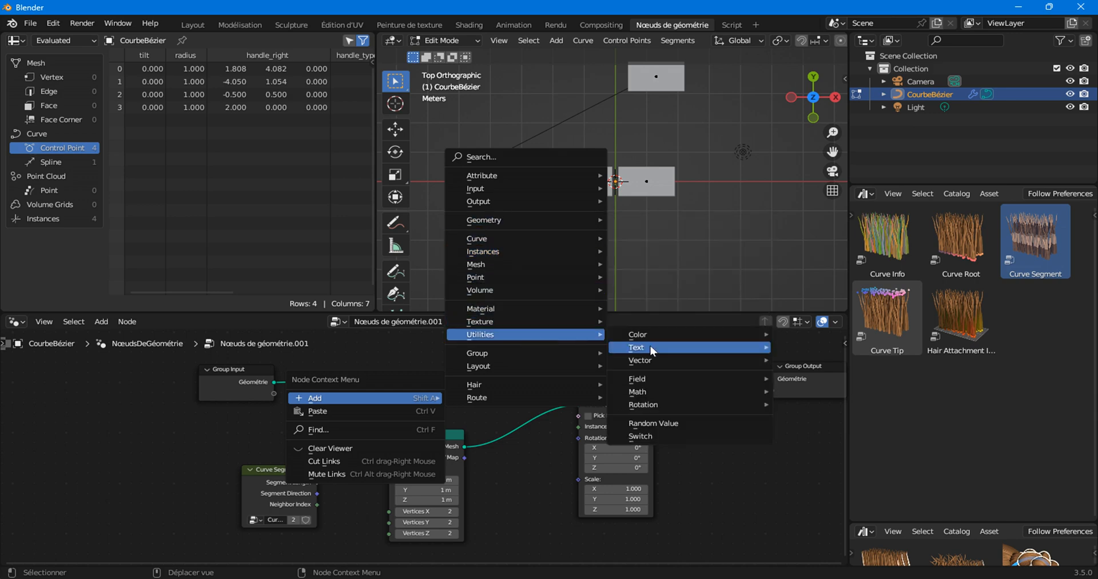
mouse_move(710, 404)
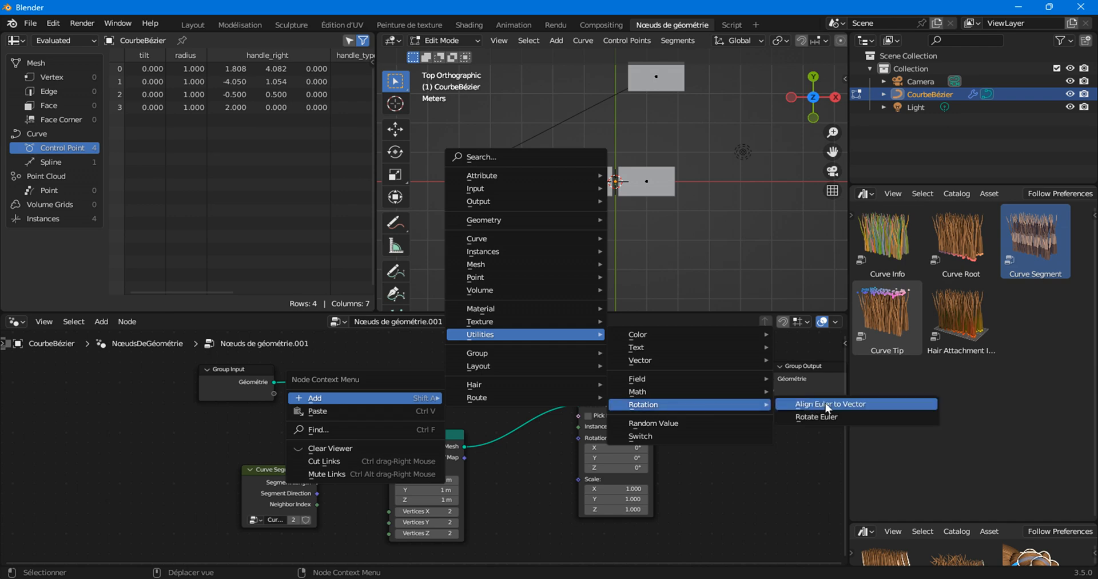
left_click(826, 407)
left_click(503, 460)
Step: Connect Segment Direction to the Vector of Align Euler to Vector, and its Rotation output to the Rotation of Instance on Points
middle_click_drag(563, 455, 552, 419)
scroll(343, 445, "up", 3)
left_click_drag(210, 452, 496, 526)
right_click(389, 452)
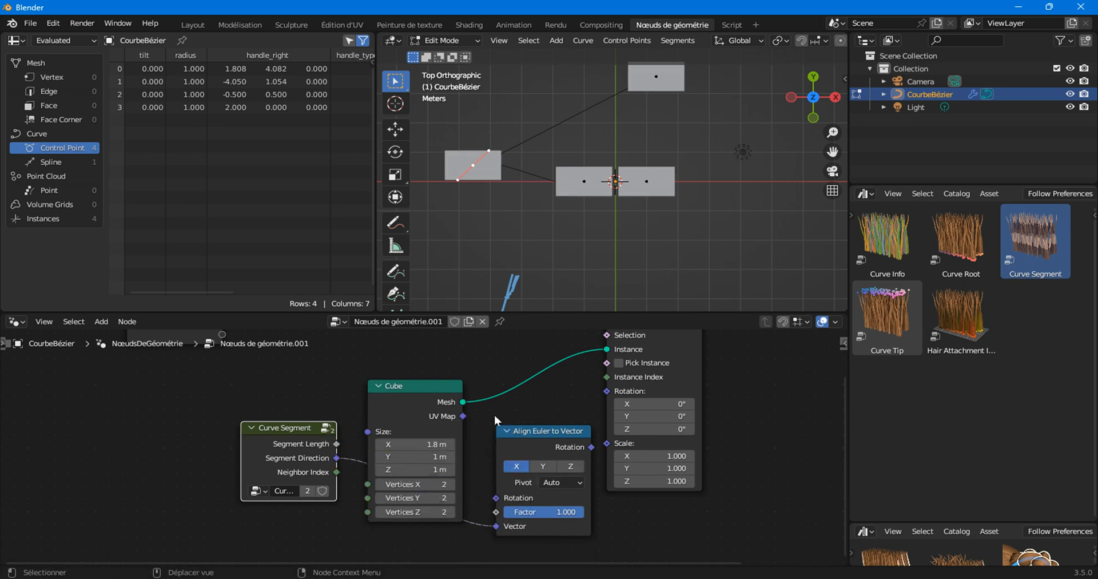
scroll(494, 414, "down", 2)
scroll(520, 420, "up", 2)
left_click_drag(559, 460, 581, 404)
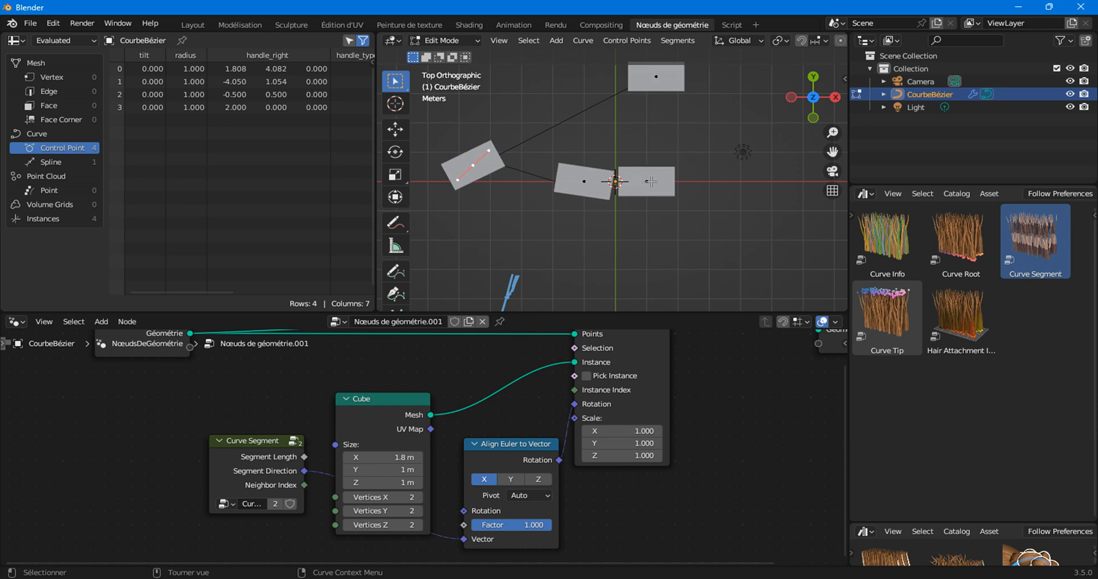
Step: Switch the 3D viewport to wireframe shading
scroll(747, 43, "down", 6)
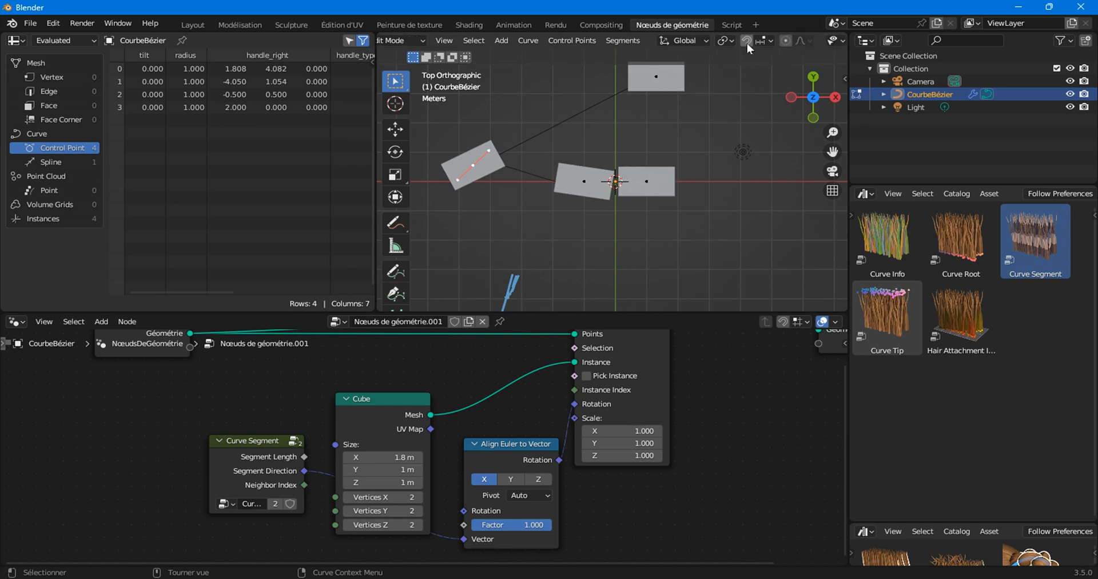
left_click(799, 41)
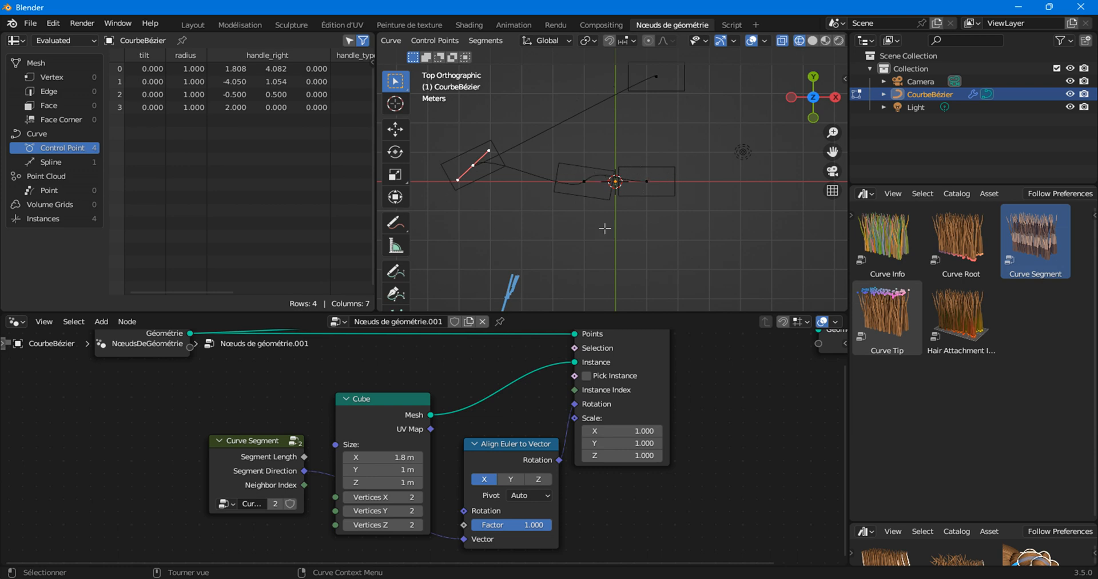
Step: Check the Segment Direction output's description and open the Curve Segment node group to show its internal nodes
scroll(303, 508, "up", 2)
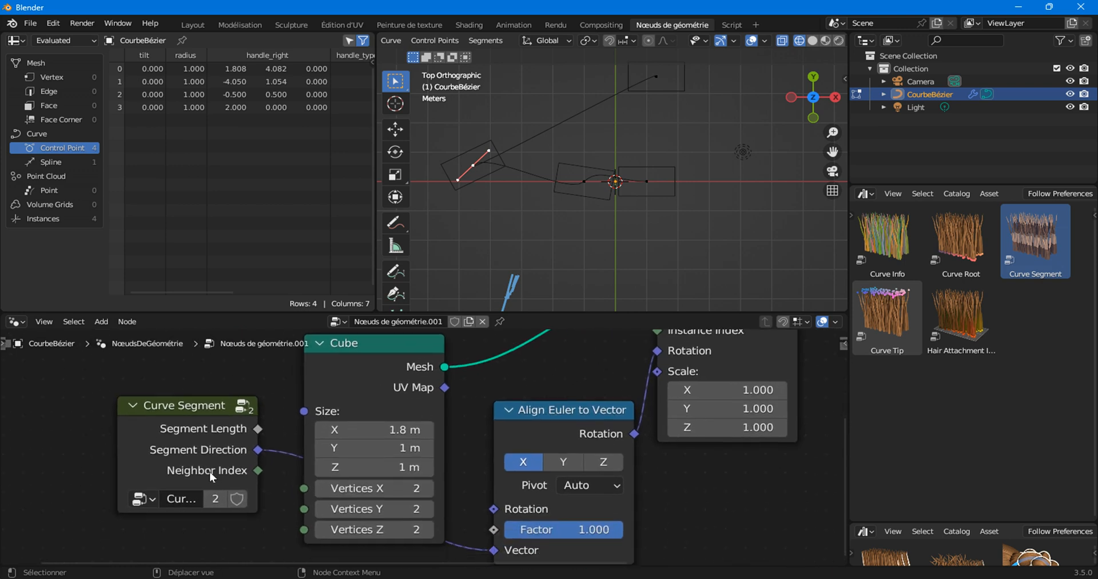
mouse_move(188, 483)
left_click(190, 452)
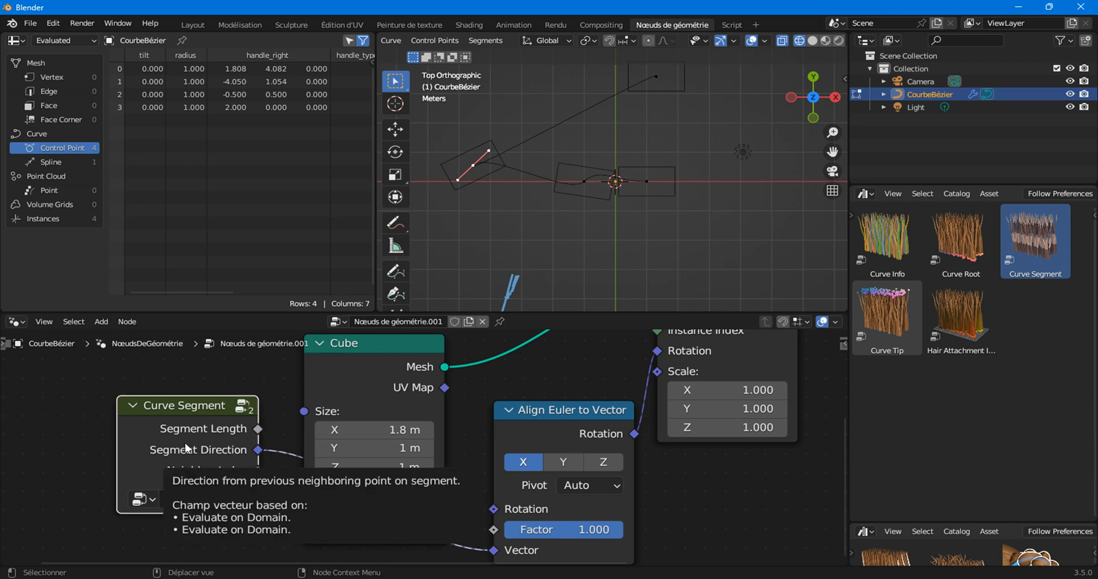
key("Tab")
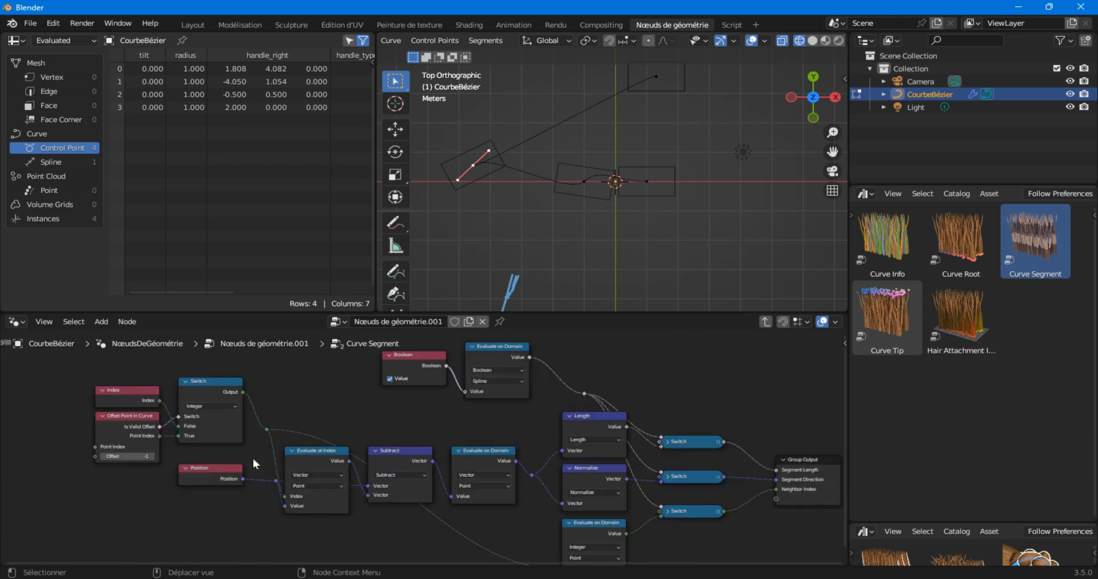
scroll(259, 452, "down", 3)
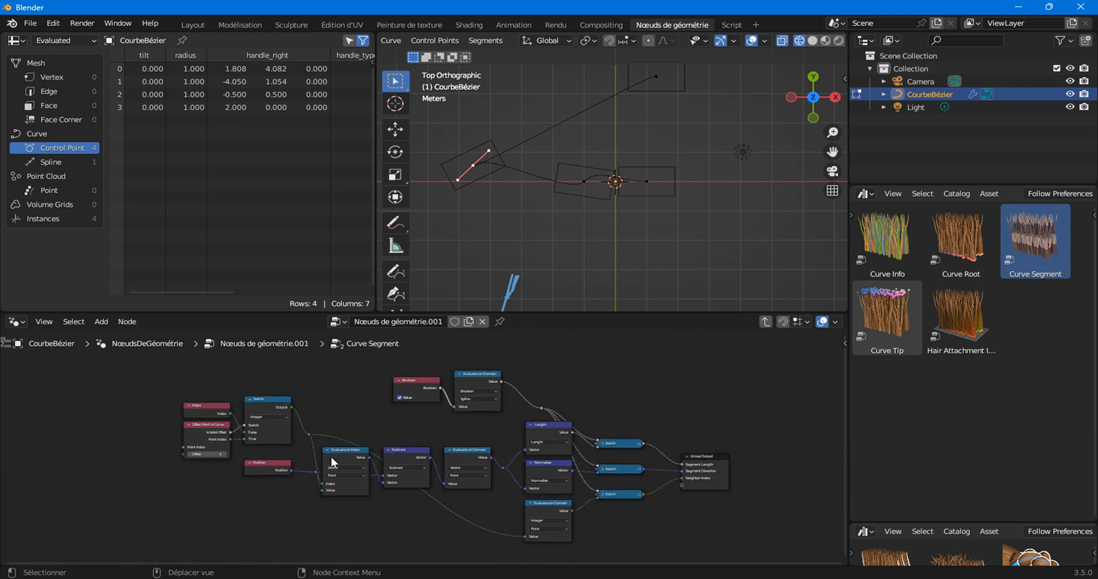
scroll(266, 456, "up", 2)
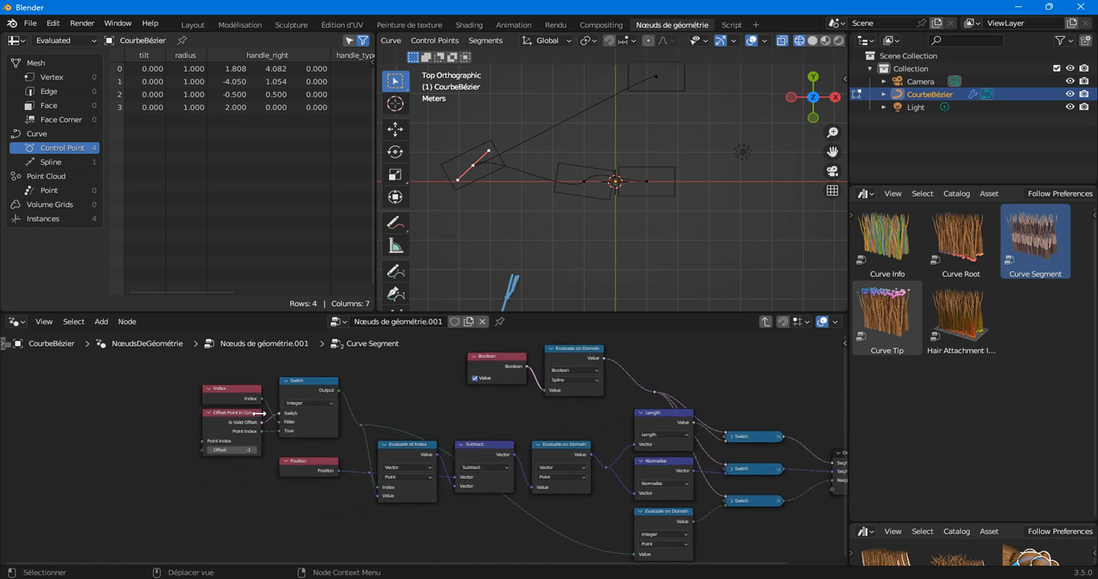
Step: In the left orthographic view, annotate a long, nearly horizontal curve below the cubes and circle four control points on it
left_click(813, 117)
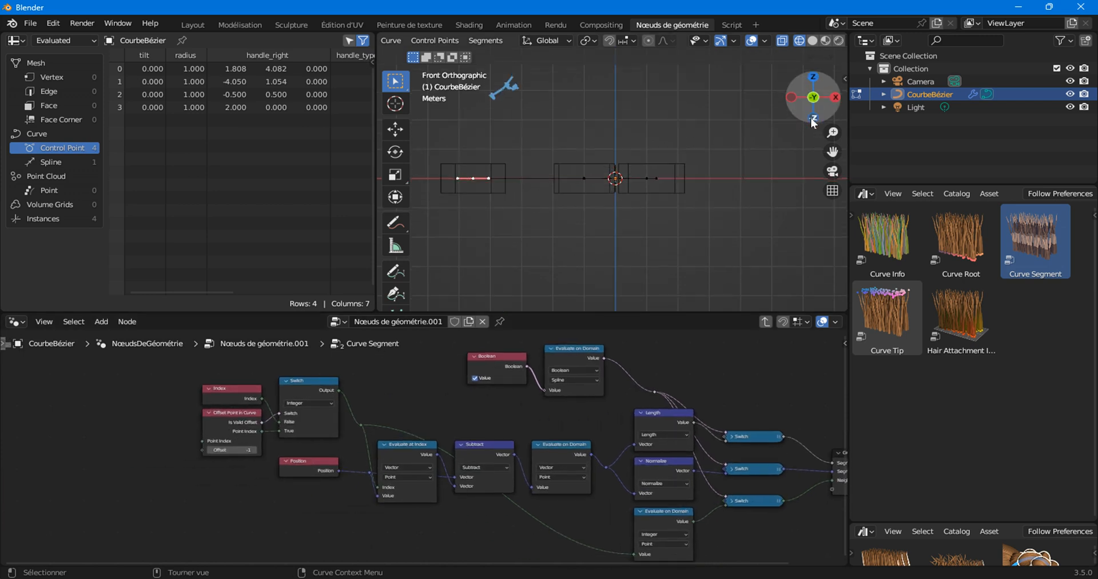
left_click(792, 97)
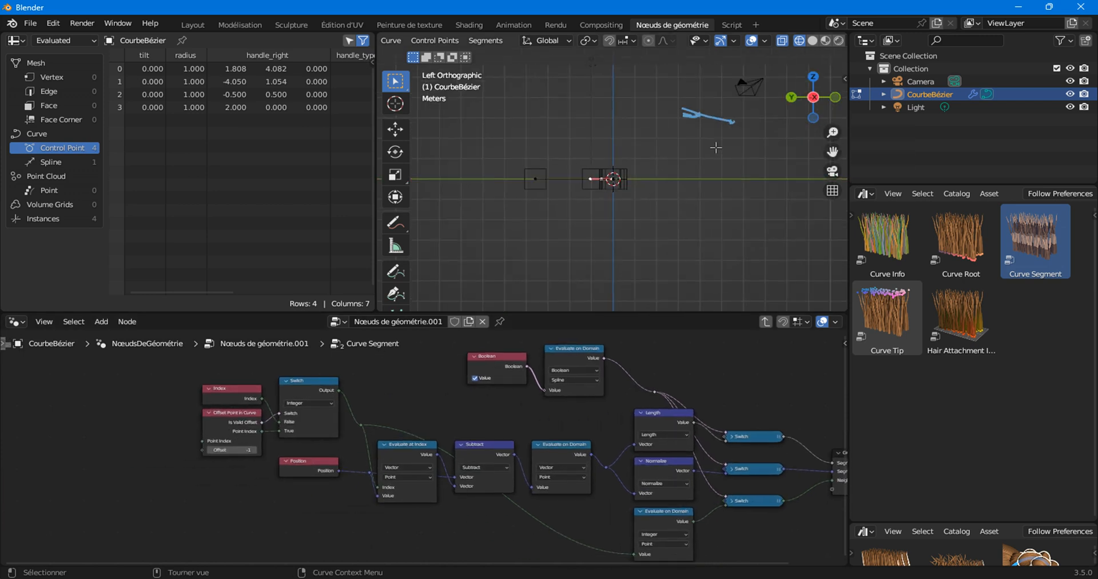
scroll(693, 190, "up", 3)
scroll(269, 428, "up", 2)
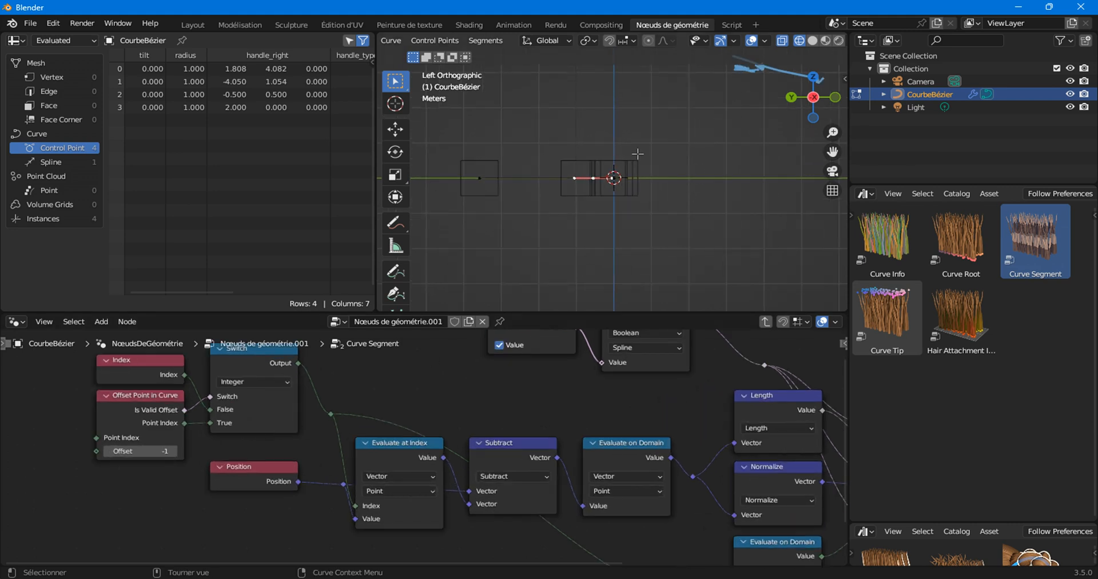
left_click(395, 222)
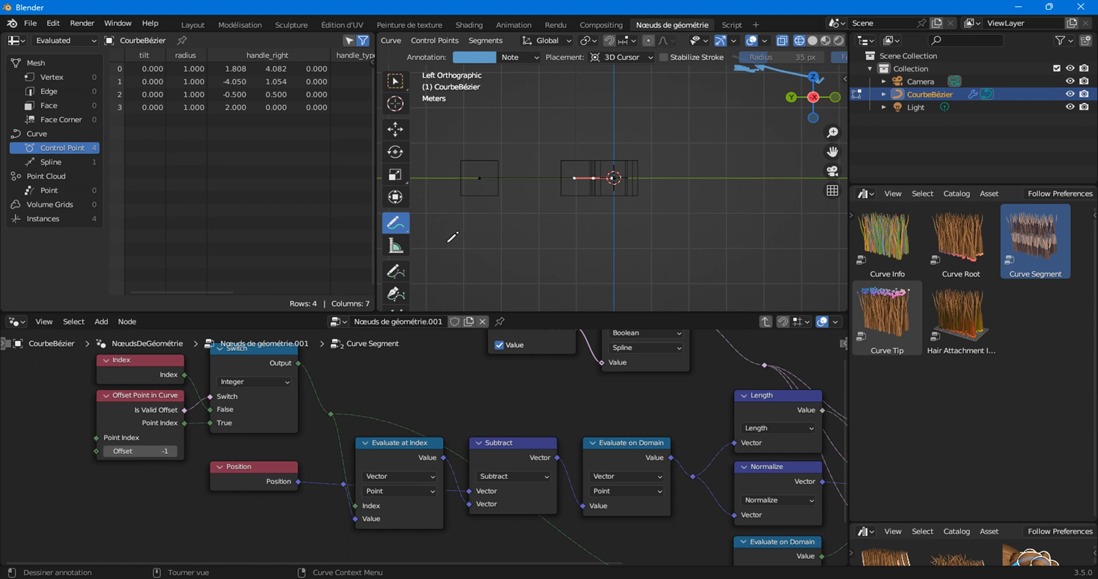
left_click_drag(446, 243, 674, 228)
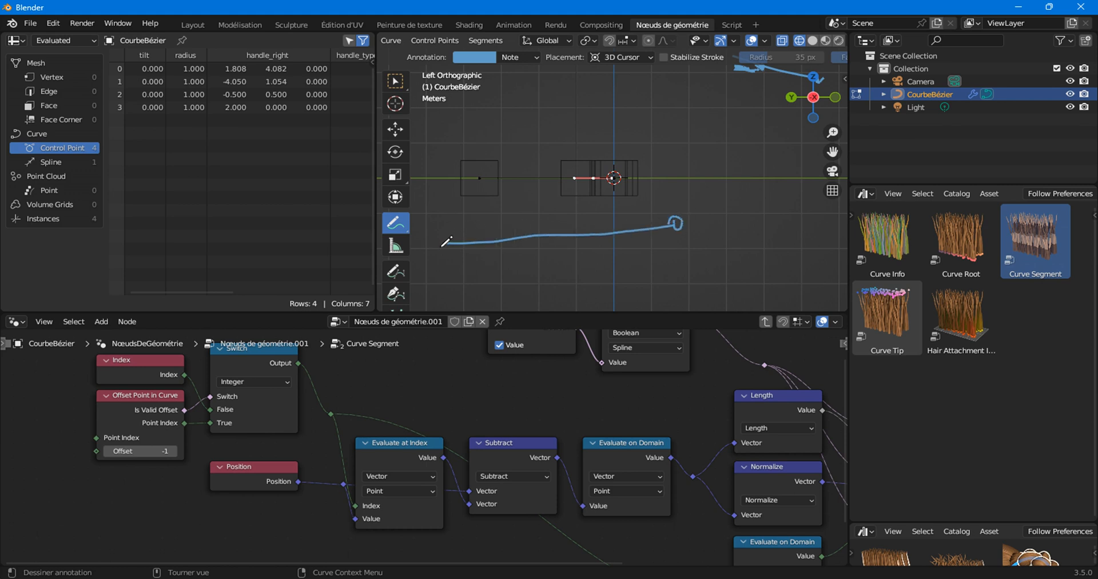
left_click_drag(448, 243, 509, 242)
mouse_move(576, 236)
left_mouse_down()
mouse_move(589, 233)
mouse_move(579, 236)
left_mouse_up()
Step: Examine the Offset Point in Curve node, then annotate a cross above the second circled point from the curve's left end
middle_click_drag(270, 426, 334, 443)
scroll(334, 444, "up", 3)
scroll(333, 442, "up", 1)
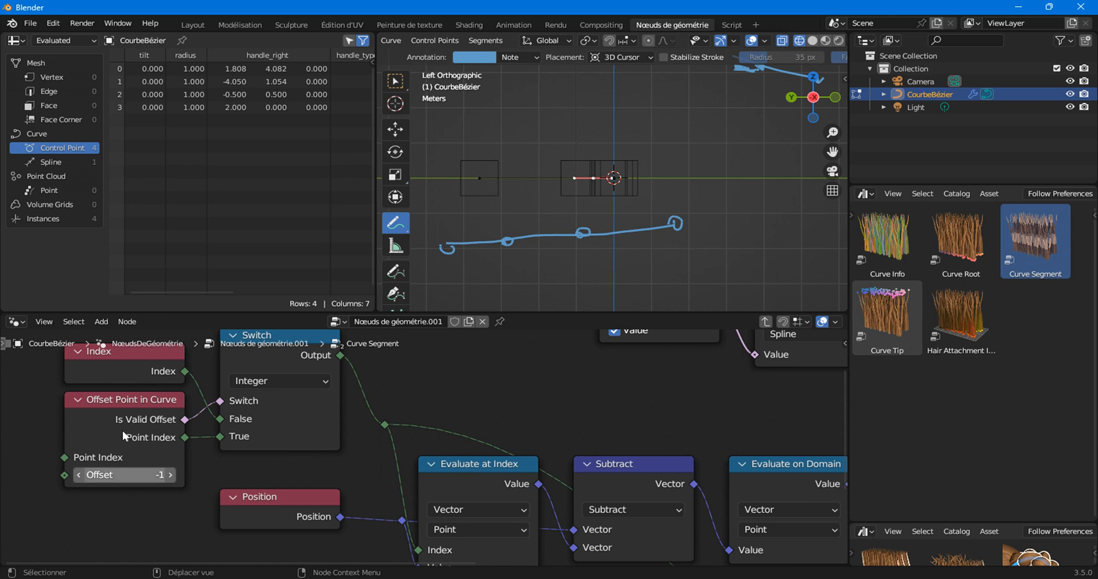
mouse_move(493, 218)
left_mouse_down()
mouse_move(509, 228)
mouse_move(487, 236)
left_mouse_up()
Step: Annotate a second curve with four marked points below the first, an arrow past its right end and a cross above its leftmost point
left_click_drag(450, 294, 679, 259)
mouse_move(591, 285)
left_mouse_down()
mouse_move(605, 280)
mouse_move(596, 281)
left_mouse_up()
left_click_drag(521, 279, 526, 289)
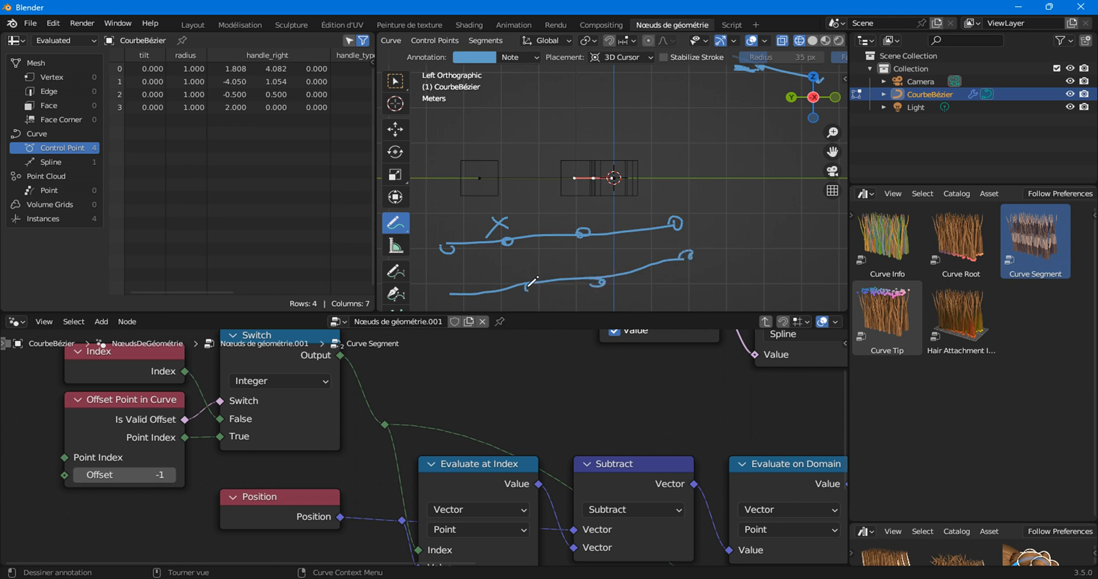
left_click_drag(442, 292, 452, 296)
mouse_move(699, 264)
left_mouse_down()
mouse_move(740, 240)
mouse_move(735, 251)
left_mouse_up()
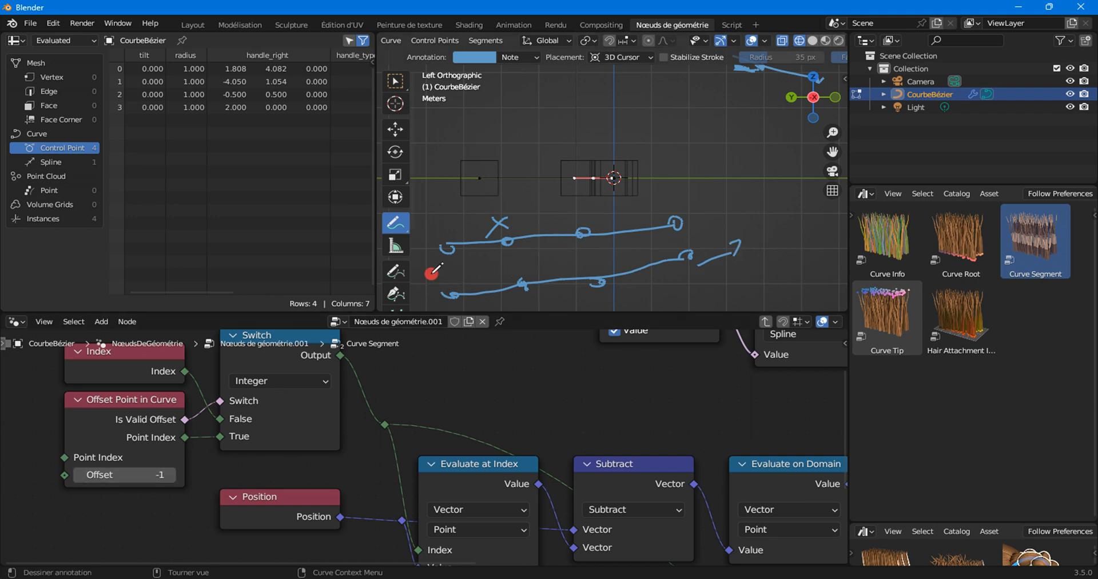
left_click_drag(432, 274, 456, 277)
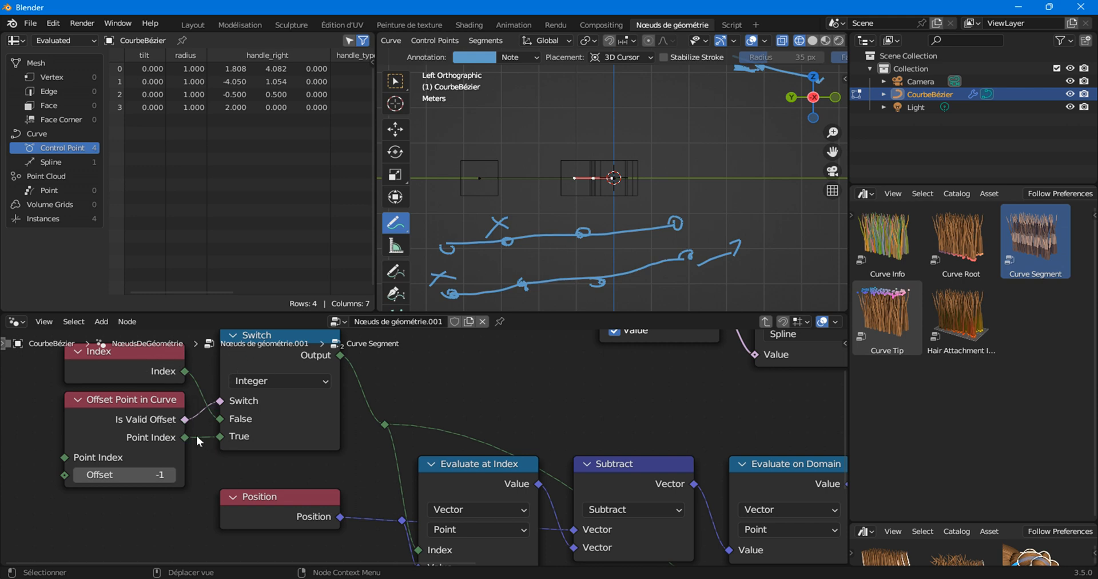
Step: Annotate a short line with both ends circled above the cubes, and mark a separate dot past its right end
scroll(197, 435, "up", 2)
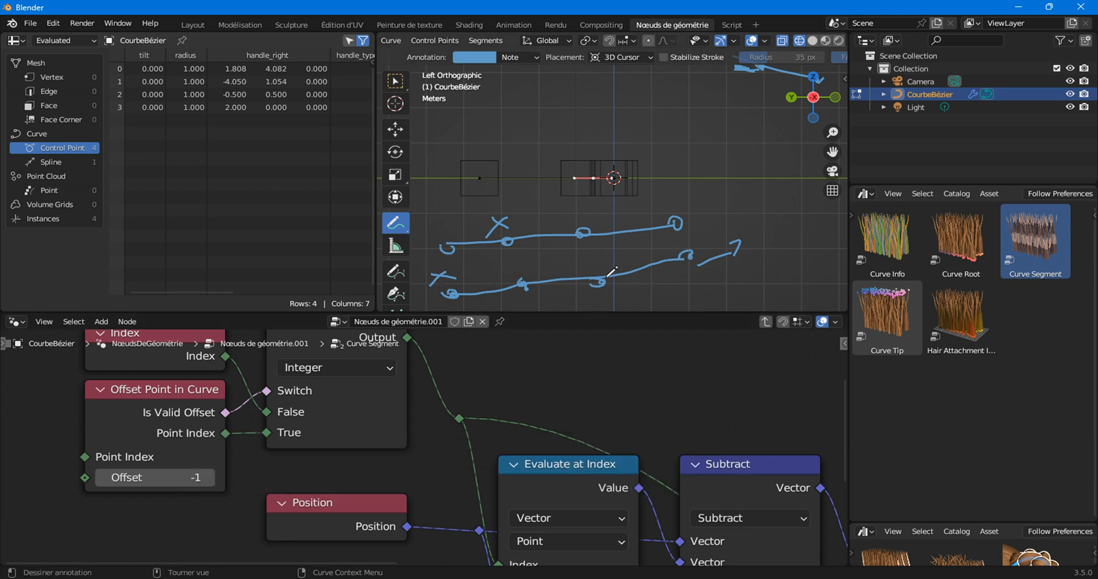
left_click_drag(535, 116, 626, 105)
mouse_move(529, 117)
left_mouse_down()
mouse_move(580, 113)
mouse_move(535, 128)
mouse_move(555, 122)
left_mouse_up()
mouse_move(624, 95)
left_mouse_down()
mouse_move(684, 128)
mouse_move(687, 119)
left_mouse_up()
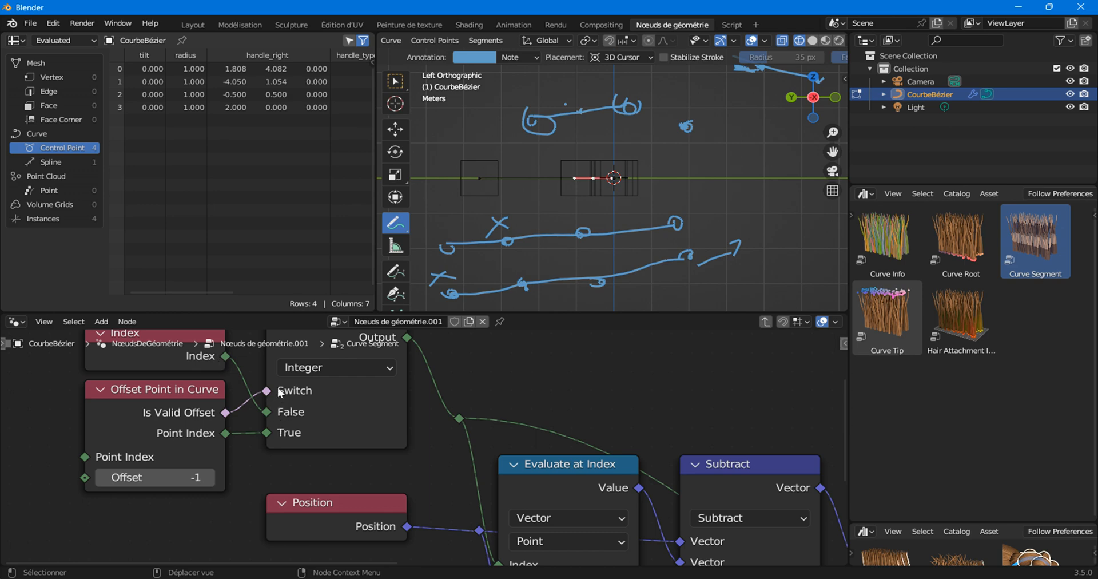
Step: Examine the node chain from Position through Evaluate at Index, Subtract and Evaluate on Domain to Normalize, box-selecting it for emphasis
scroll(419, 466, "down", 5)
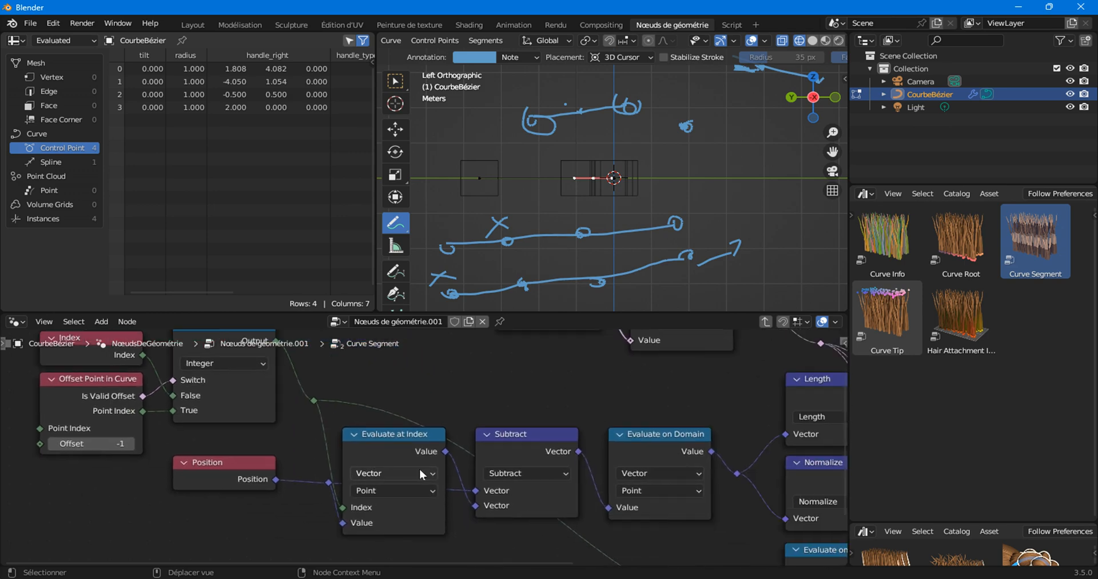
scroll(292, 481, "down", 4)
scroll(372, 446, "up", 5)
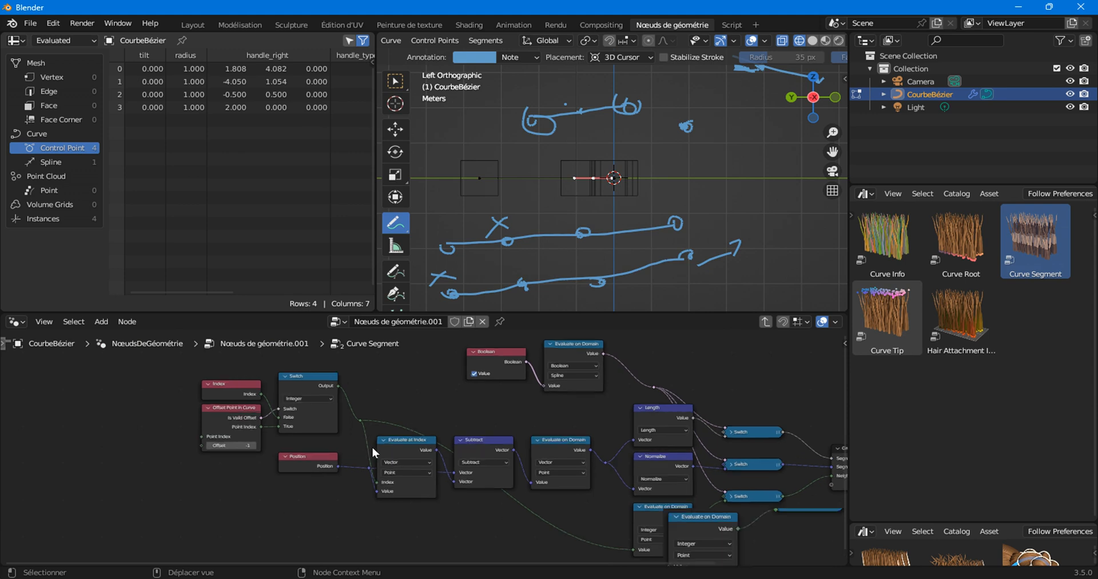
middle_click_drag(400, 451, 334, 396)
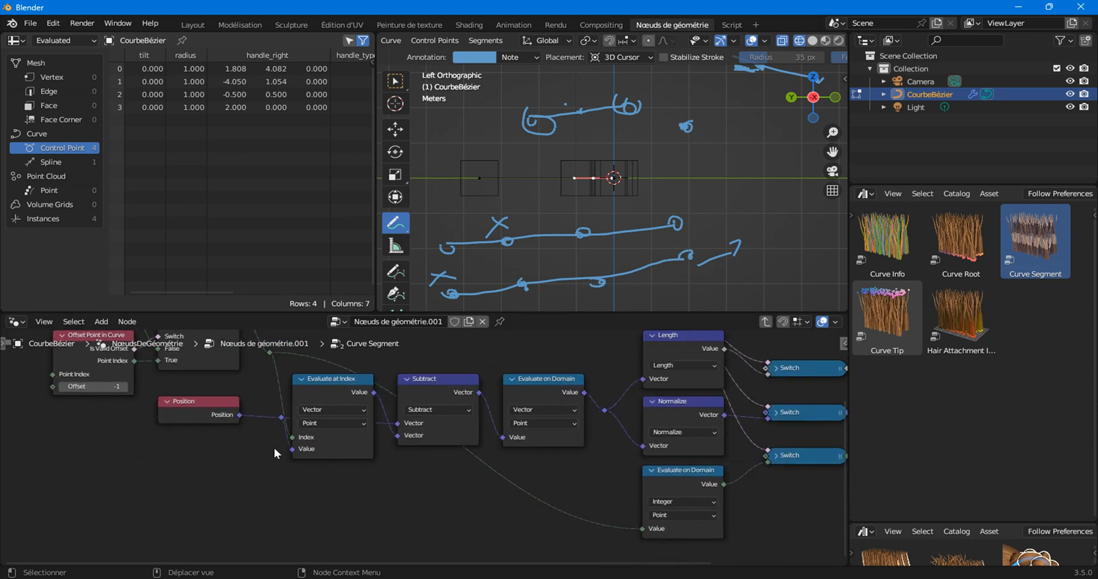
key("b")
left_click_drag(152, 407, 681, 442)
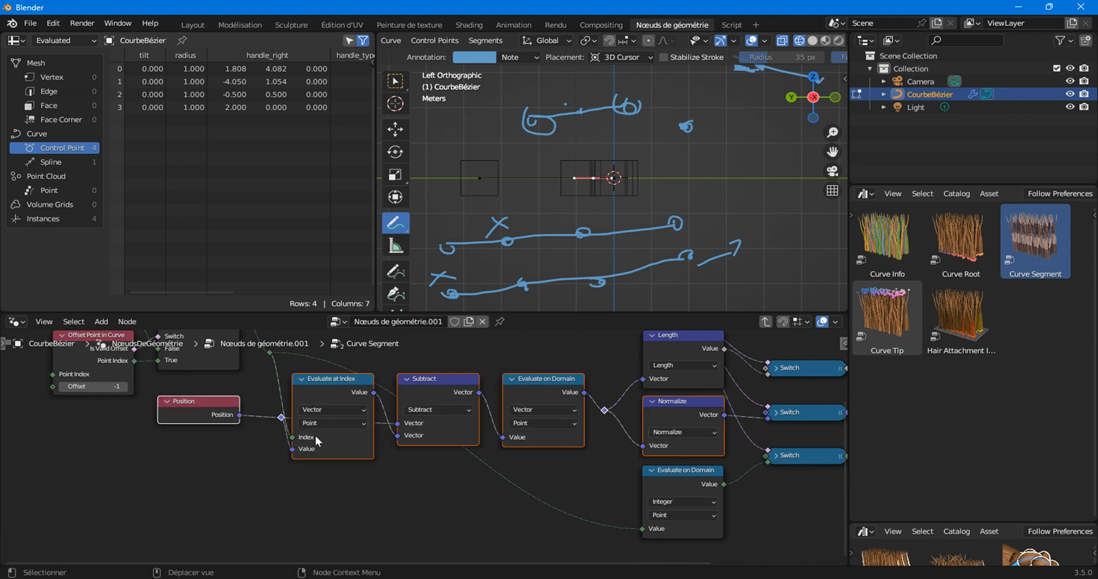
scroll(315, 435, "up", 3)
middle_click_drag(358, 438, 391, 458)
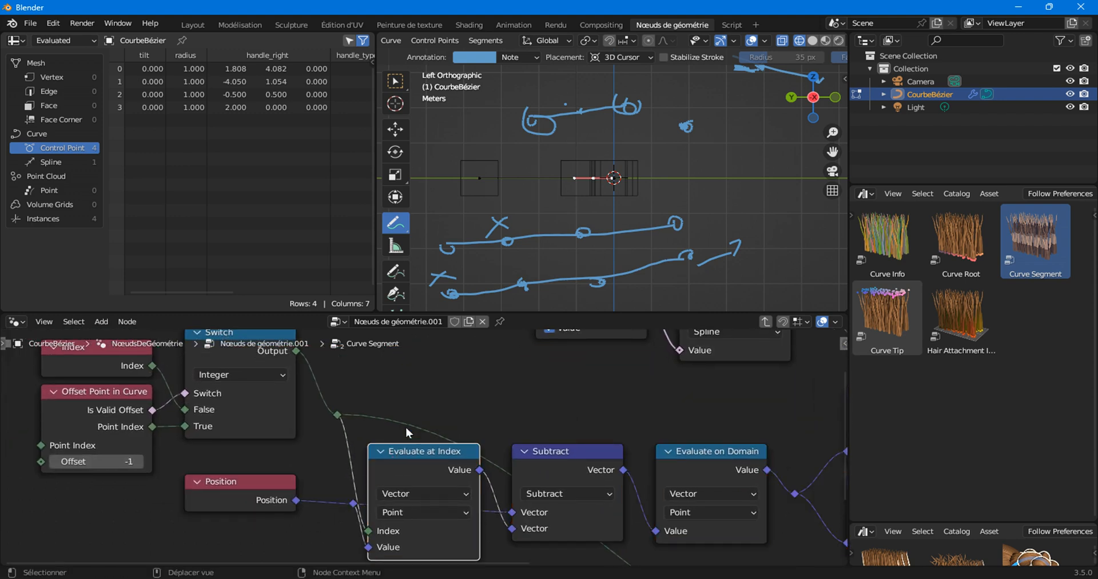
Step: Move the Evaluate at Index node slightly up, and shift the Subtract node slightly up and right
left_click_drag(411, 476, 418, 444)
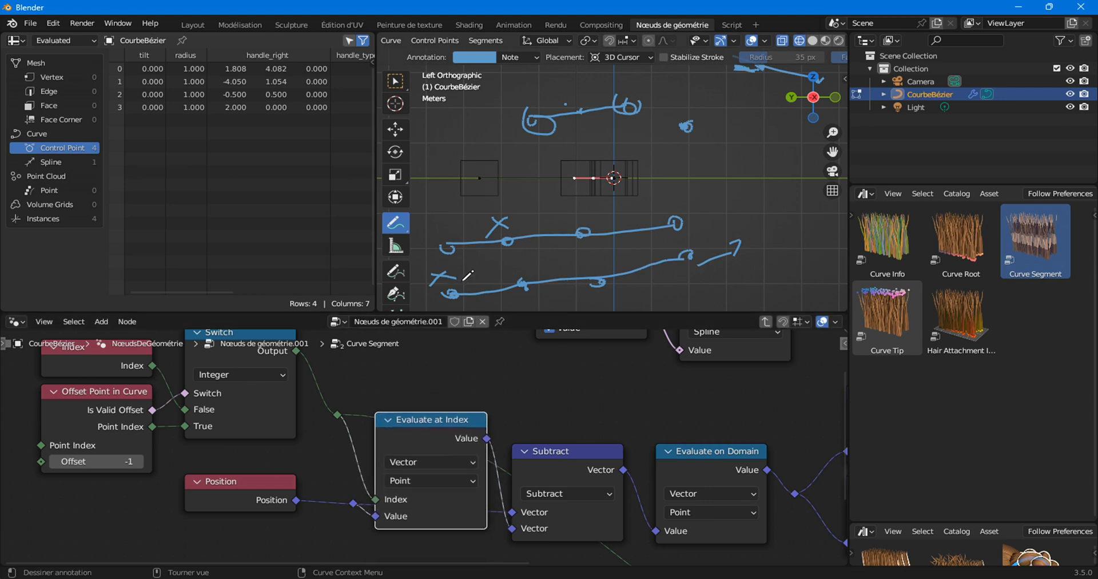
mouse_move(431, 450)
middle_mouse_down()
mouse_move(413, 410)
mouse_move(429, 435)
middle_mouse_up()
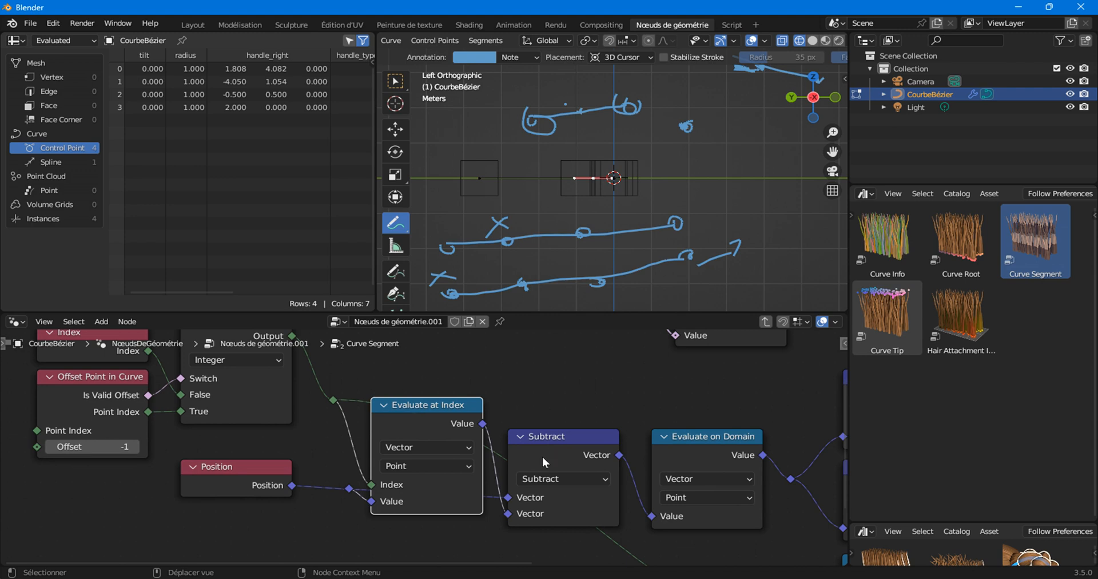
left_click_drag(553, 448, 574, 436)
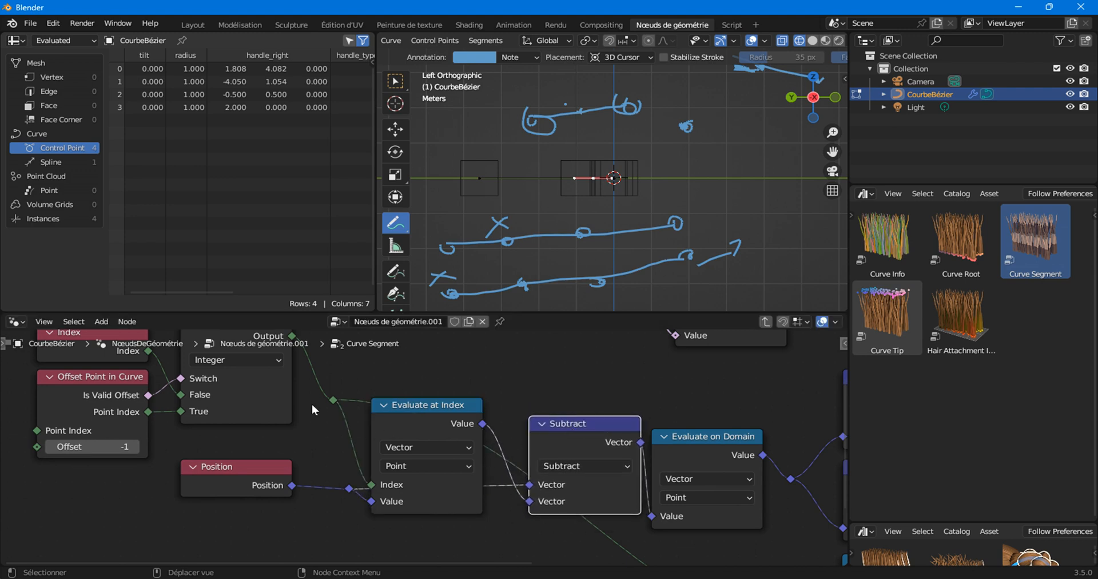
mouse_move(312, 402)
middle_mouse_down()
mouse_move(320, 423)
mouse_move(312, 405)
middle_mouse_up()
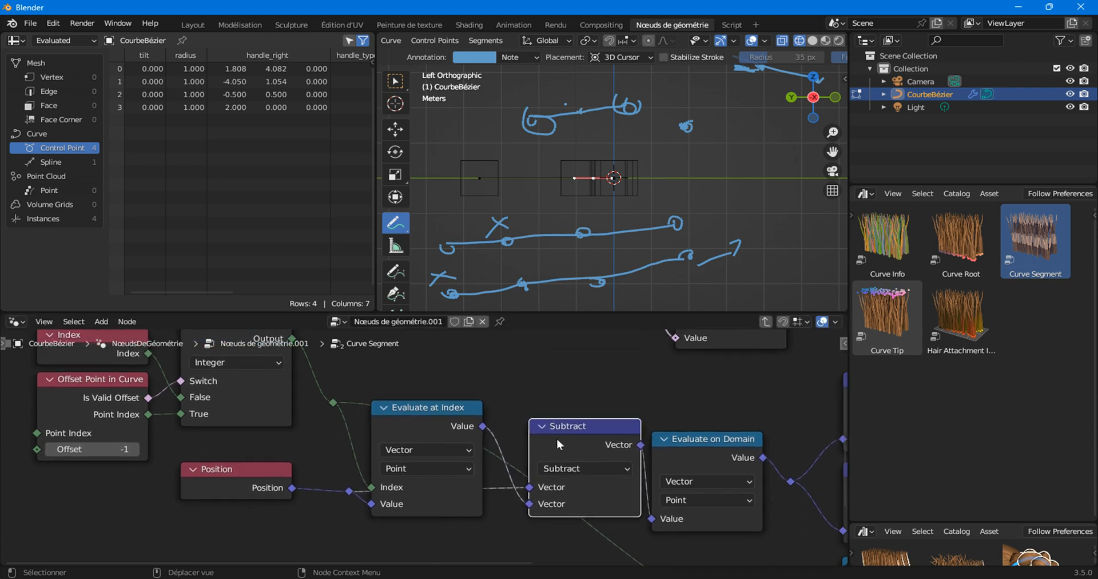
mouse_move(558, 439)
left_mouse_down()
mouse_move(558, 396)
mouse_move(548, 428)
left_mouse_up()
middle_click_drag(582, 454, 504, 444)
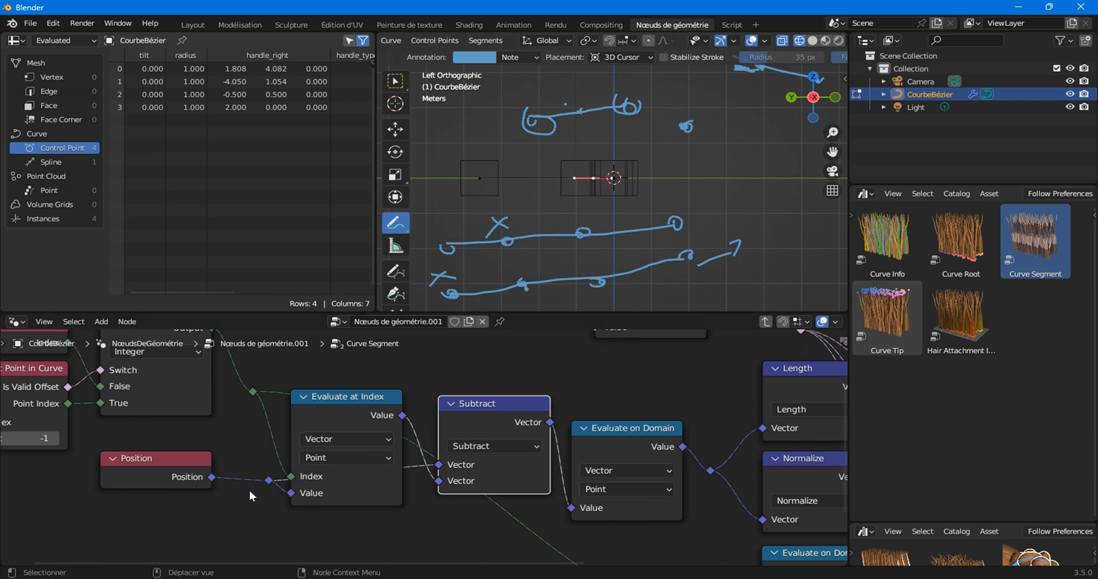
Step: Move the reroute point on the Position link closer to the Position node and nudge the Subtract node slightly
left_click(273, 499)
left_click(269, 480)
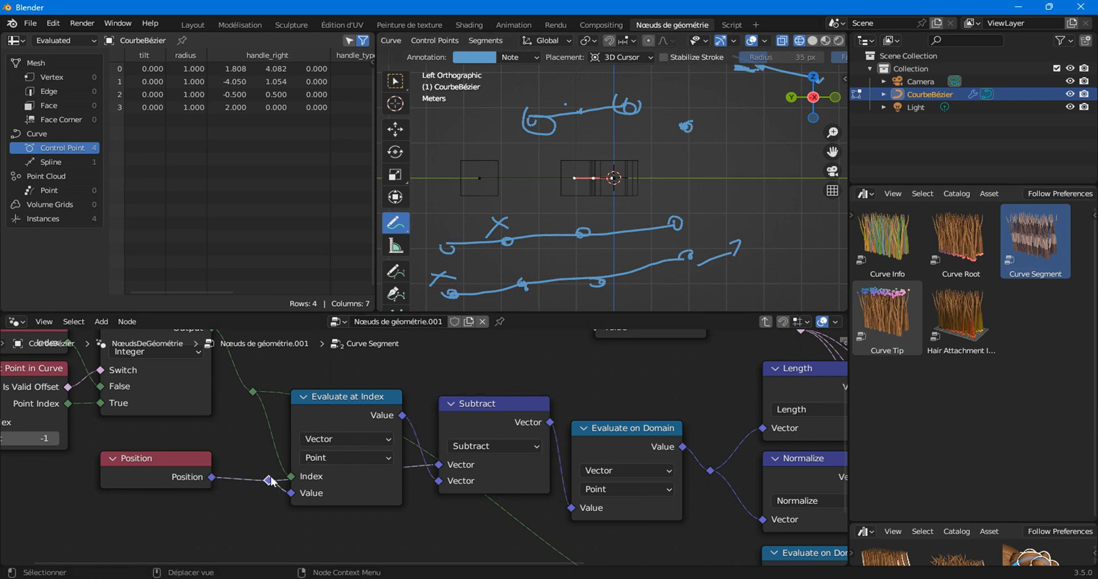
key("g")
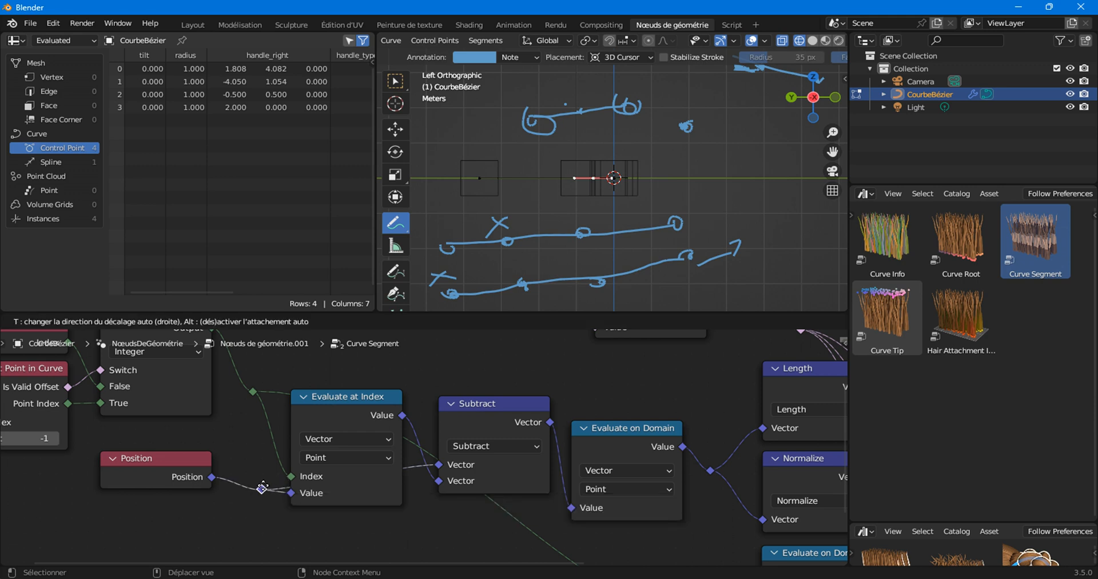
left_click(246, 477)
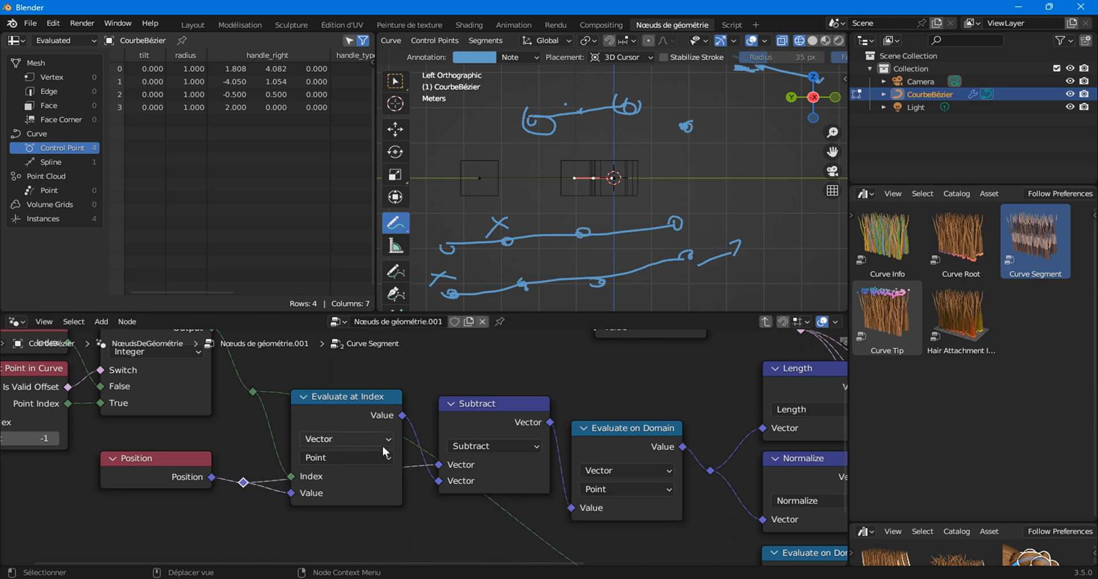
left_click_drag(447, 411, 445, 407)
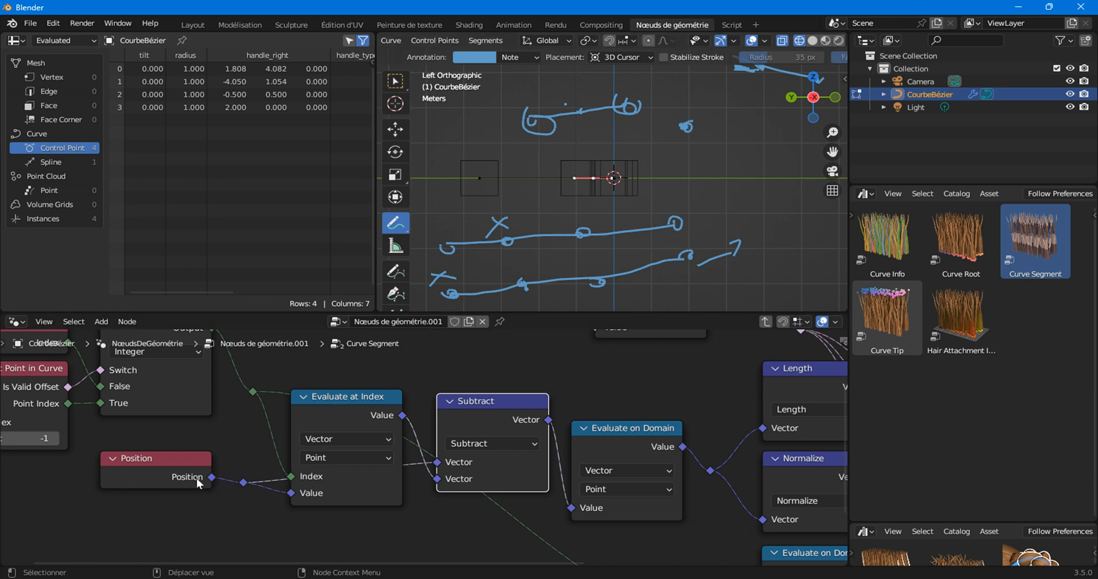
Step: Shift the Position node slightly right and place the Subtract node level with the Evaluate at Index node
middle_click_drag(206, 344, 195, 372)
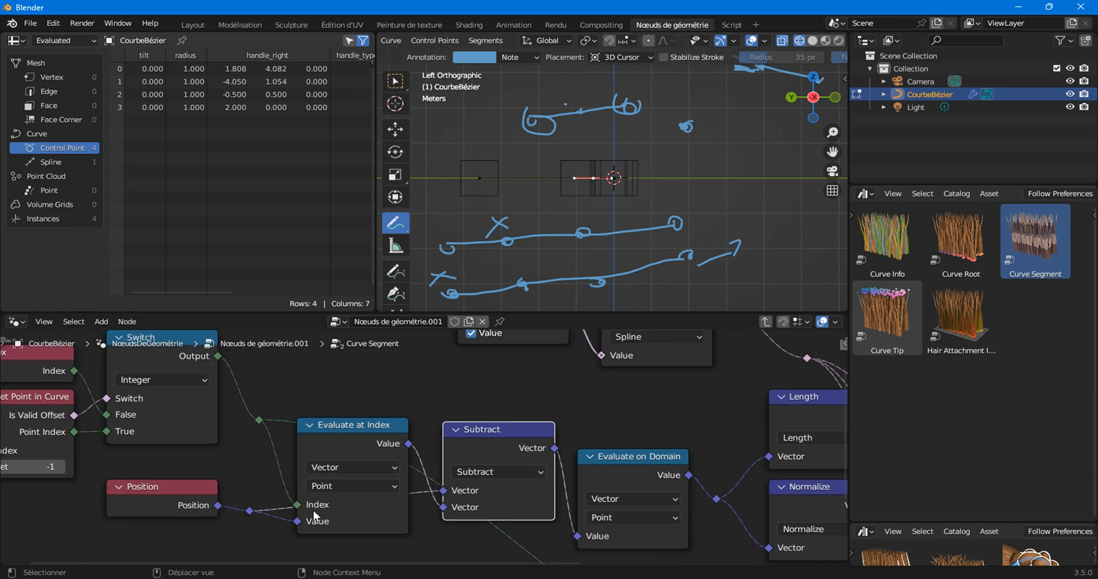
middle_click_drag(383, 491, 364, 449)
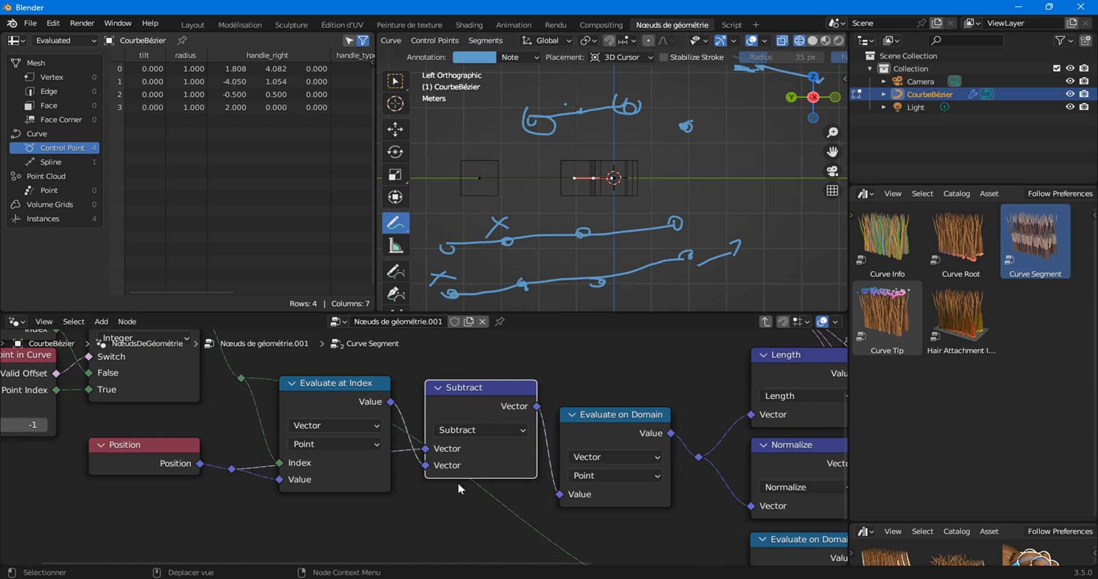
middle_click_drag(458, 487, 409, 493)
left_click_drag(411, 387, 409, 370)
mouse_move(94, 460)
left_mouse_down()
mouse_move(96, 426)
mouse_move(95, 448)
mouse_move(116, 459)
left_mouse_up()
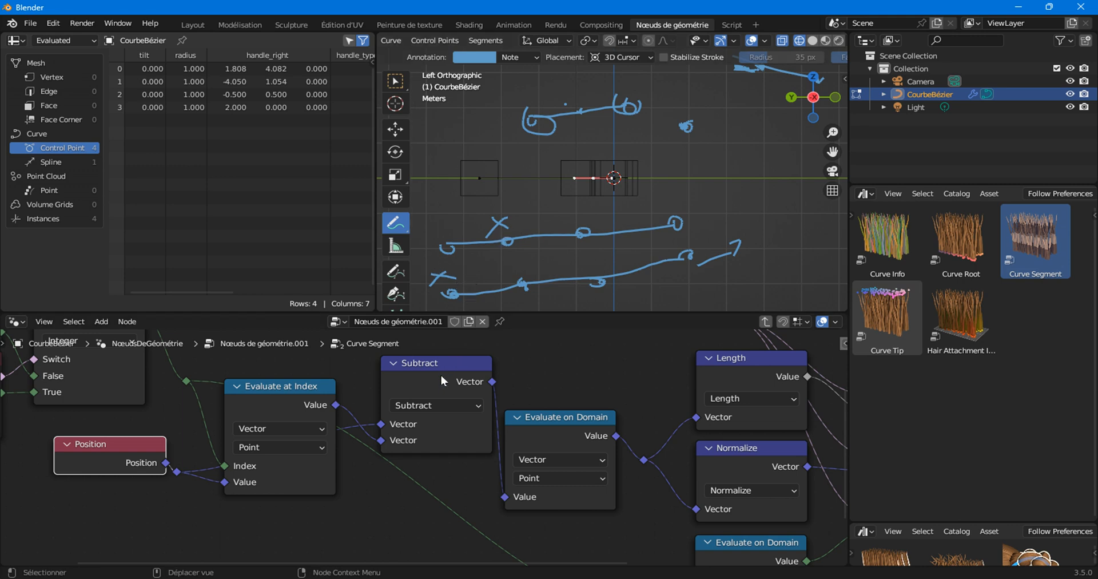
left_click_drag(439, 379, 416, 404)
left_click(1068, 442)
left_click(399, 421)
middle_click_drag(442, 461, 329, 461)
left_click_drag(298, 397, 292, 393)
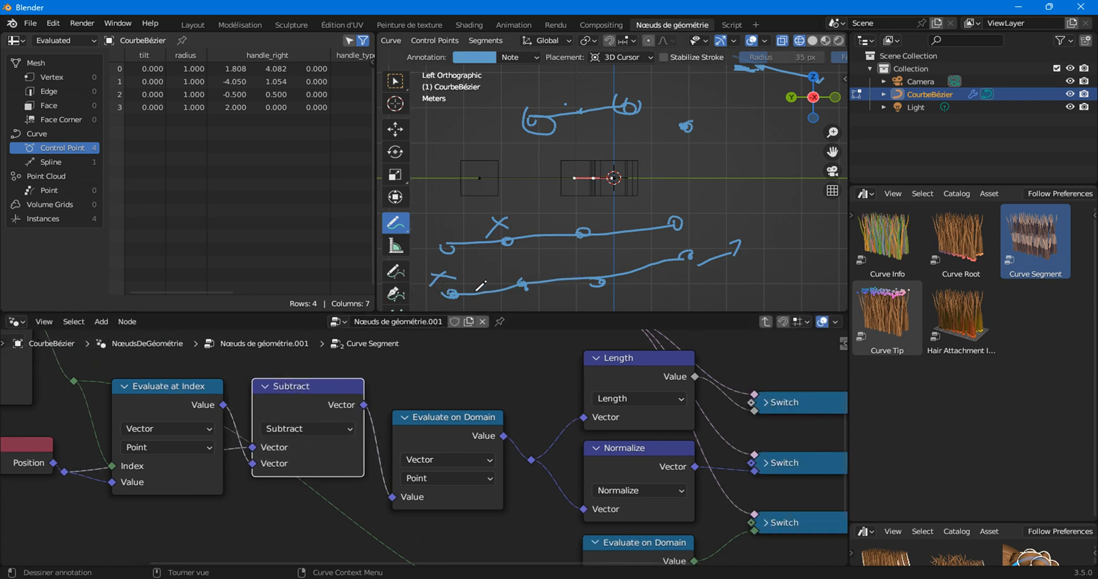
Step: Reposition the vector Evaluate on Domain node so it sits level with the Subtract node
left_click_drag(440, 446, 436, 390)
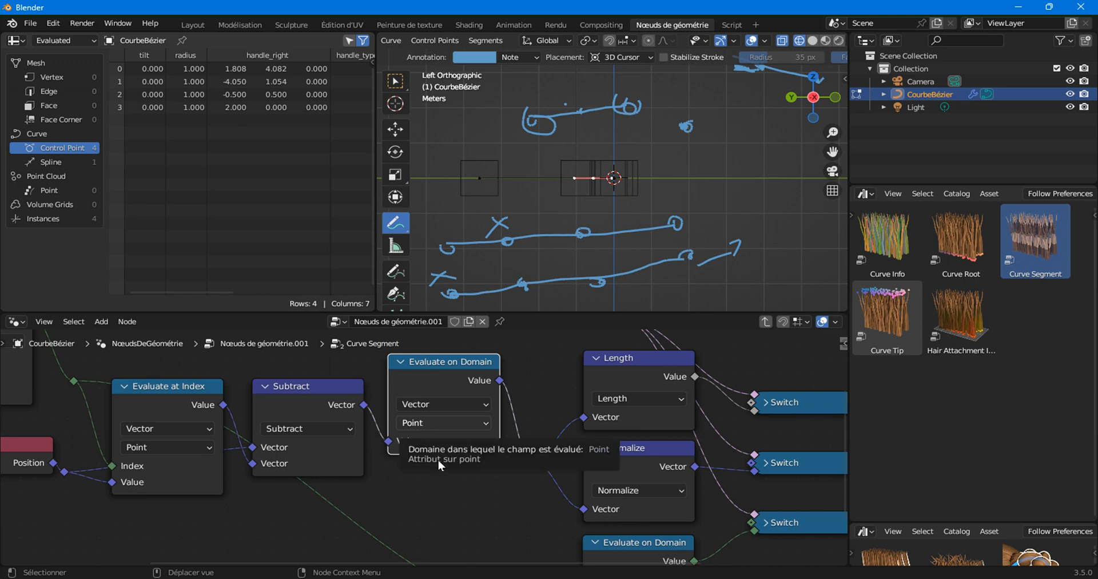
middle_click_drag(608, 379, 386, 392)
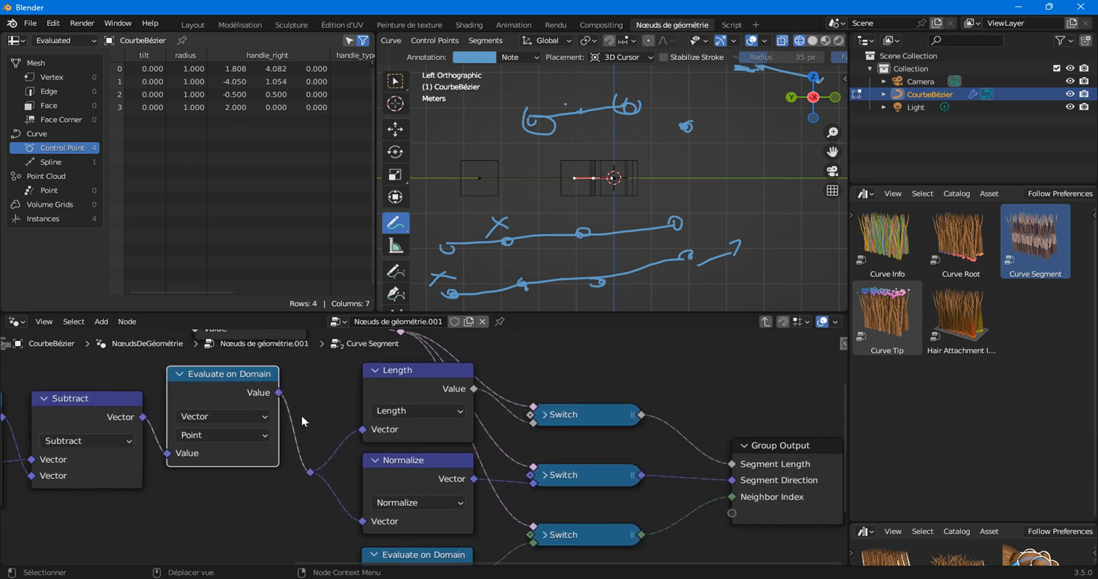
left_click_drag(236, 375, 238, 399)
Step: Compare the Length and Normalize nodes fed by Evaluate on Domain, leaving Length selected
left_click(405, 373)
left_click(402, 462)
left_click(405, 376)
left_click(403, 470)
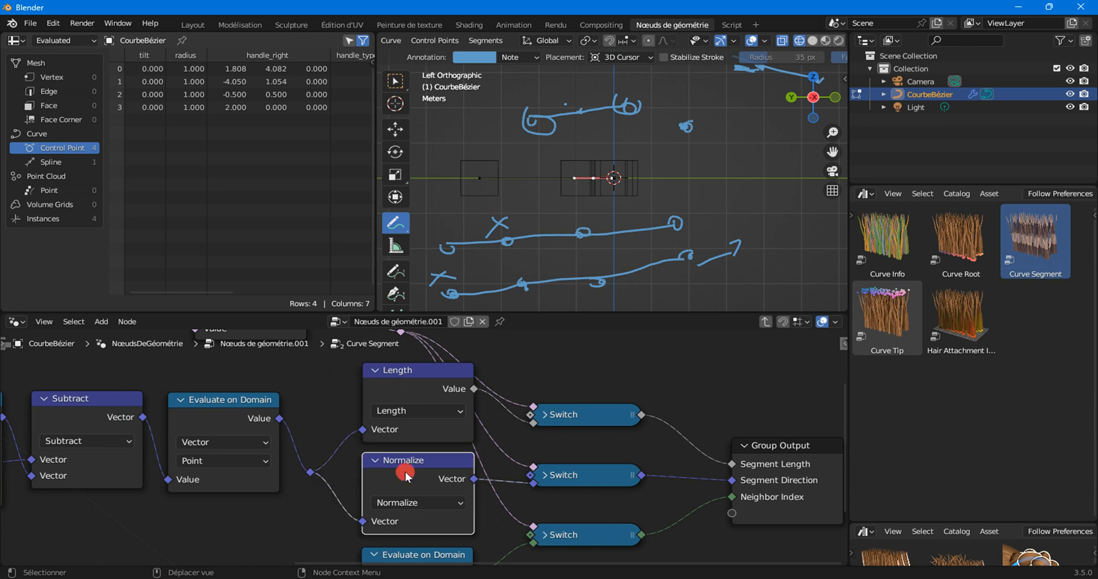
left_click(393, 396)
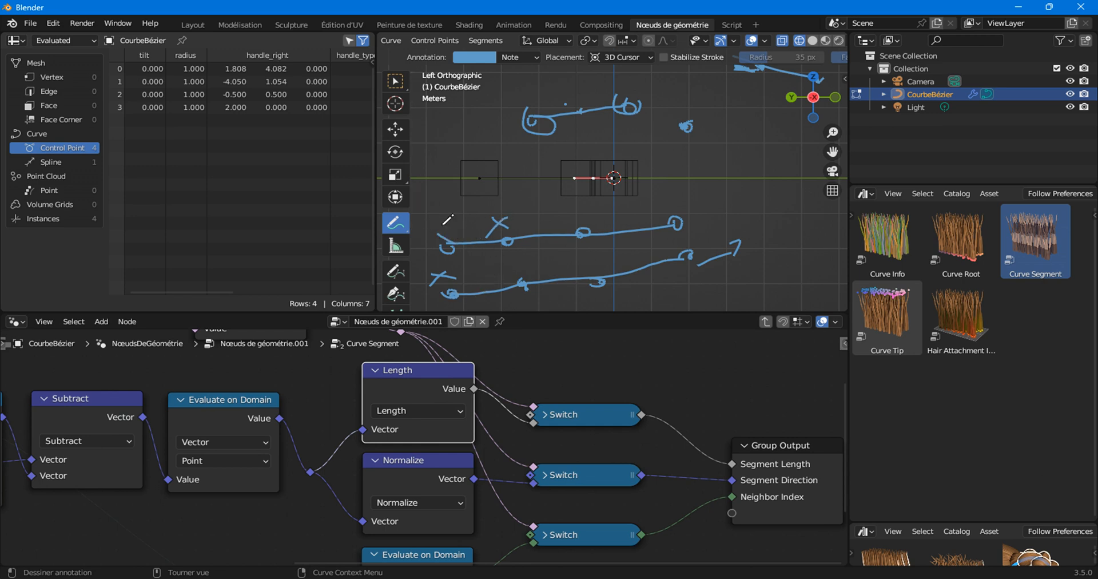
Step: Cross out the upper curve's leftmost point with an arrow toward it, and annotate three lines below the curves, the lower two with arrowheads
mouse_move(422, 240)
left_mouse_down()
mouse_move(436, 225)
mouse_move(427, 252)
mouse_move(456, 227)
mouse_move(429, 240)
mouse_move(460, 253)
mouse_move(440, 239)
left_mouse_up()
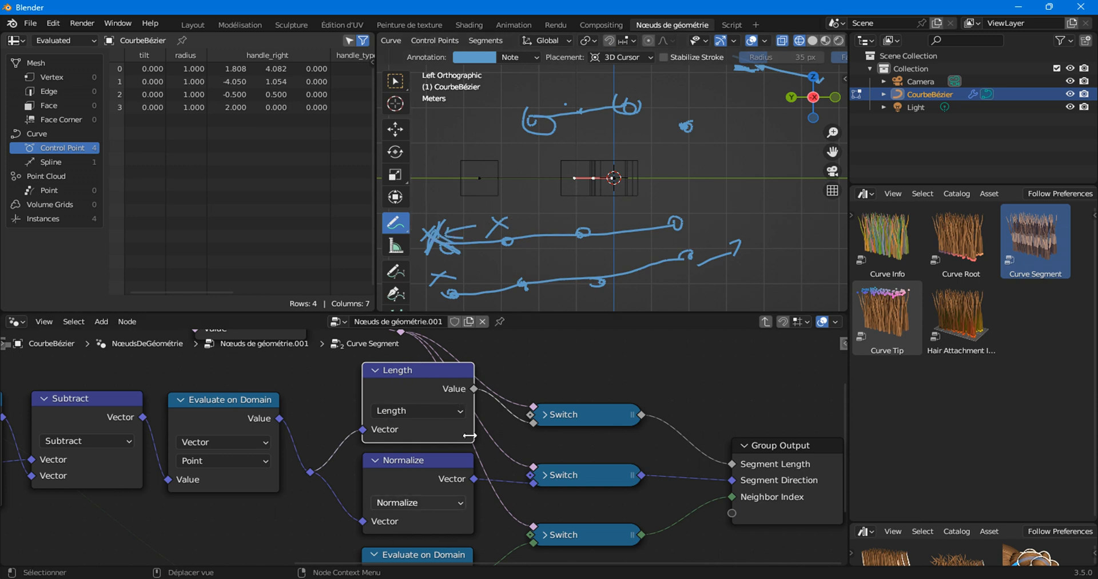
scroll(560, 188, "down", 5)
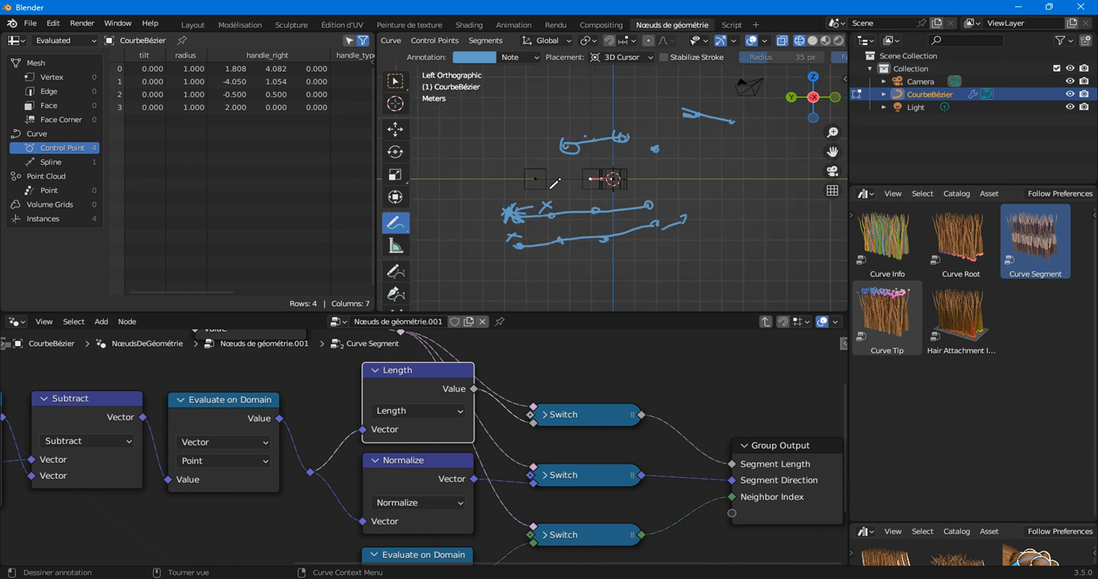
left_click_drag(498, 254, 565, 240)
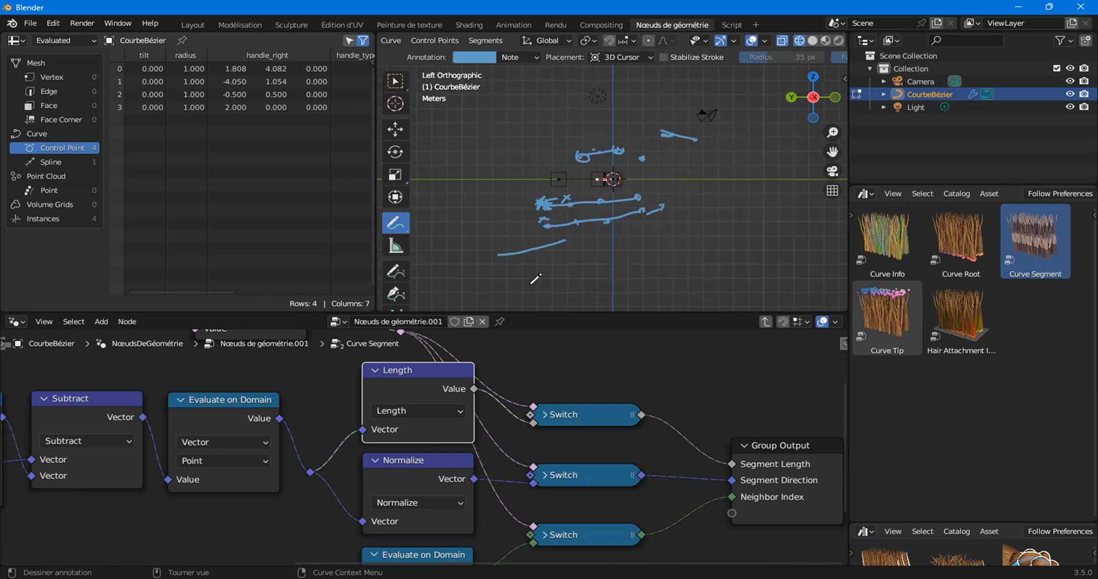
mouse_move(508, 279)
left_mouse_down()
mouse_move(595, 274)
mouse_move(600, 263)
mouse_move(608, 279)
left_mouse_up()
mouse_move(523, 307)
left_mouse_down()
mouse_move(758, 294)
mouse_move(761, 309)
left_mouse_up()
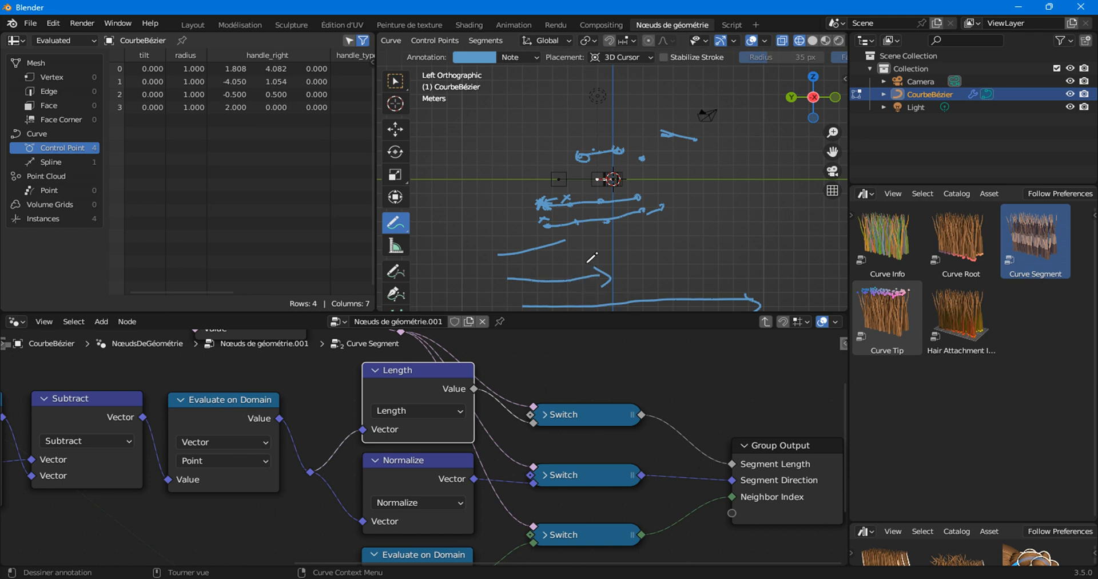
Step: Annotate the numbers 20 and 46 above the two arrows' ends, and a 1 beneath each of the two upper lines
mouse_move(596, 240)
left_mouse_down()
mouse_move(611, 254)
mouse_move(626, 242)
mouse_move(609, 252)
left_mouse_up()
mouse_move(738, 258)
left_mouse_down()
mouse_move(748, 280)
mouse_move(763, 271)
left_mouse_up()
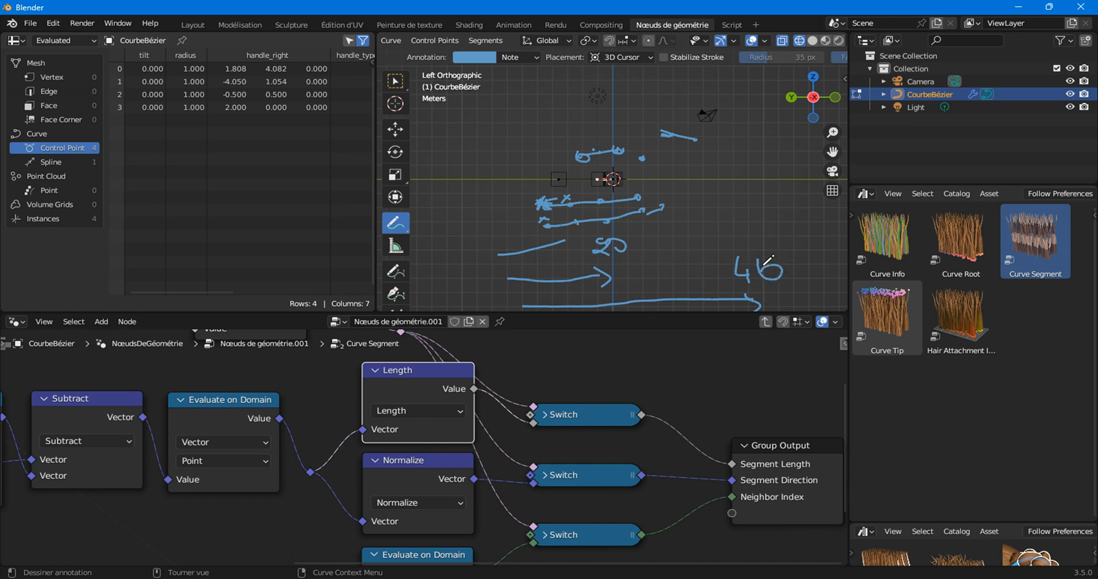
mouse_move(535, 273)
left_mouse_down()
mouse_move(541, 252)
mouse_move(550, 273)
mouse_move(582, 276)
mouse_move(583, 297)
mouse_move(570, 299)
left_mouse_up()
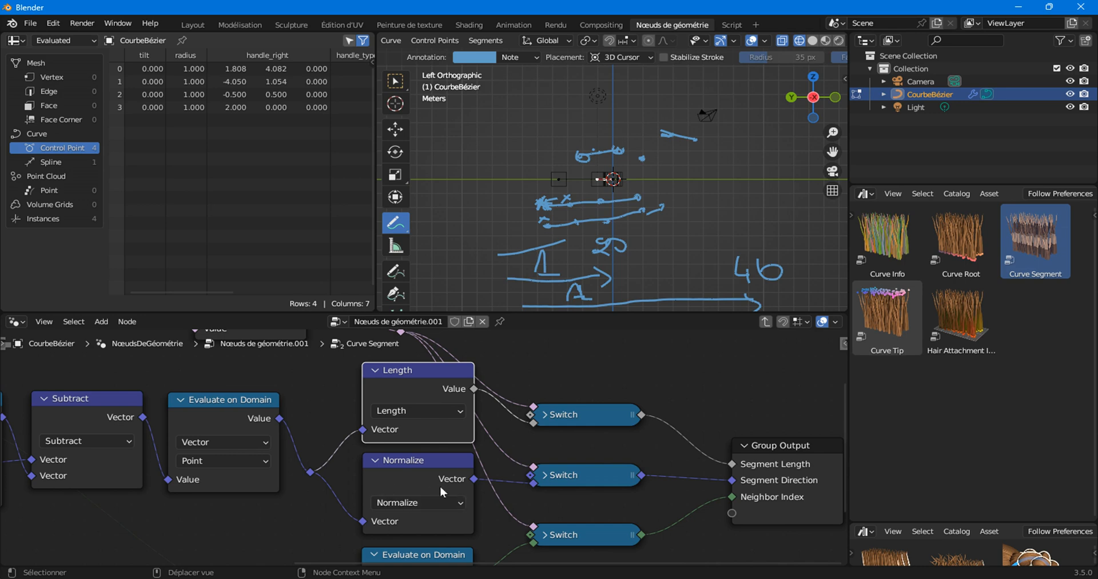
Step: Trace the point index from the Offset Point in Curve switch through the integer Evaluate on Domain node to the Neighbor Index output
scroll(476, 493, "down", 5)
middle_click_drag(476, 494, 479, 448)
scroll(479, 449, "down", 4)
middle_click_drag(177, 386, 404, 420)
scroll(409, 494, "up", 3)
scroll(409, 493, "up", 2)
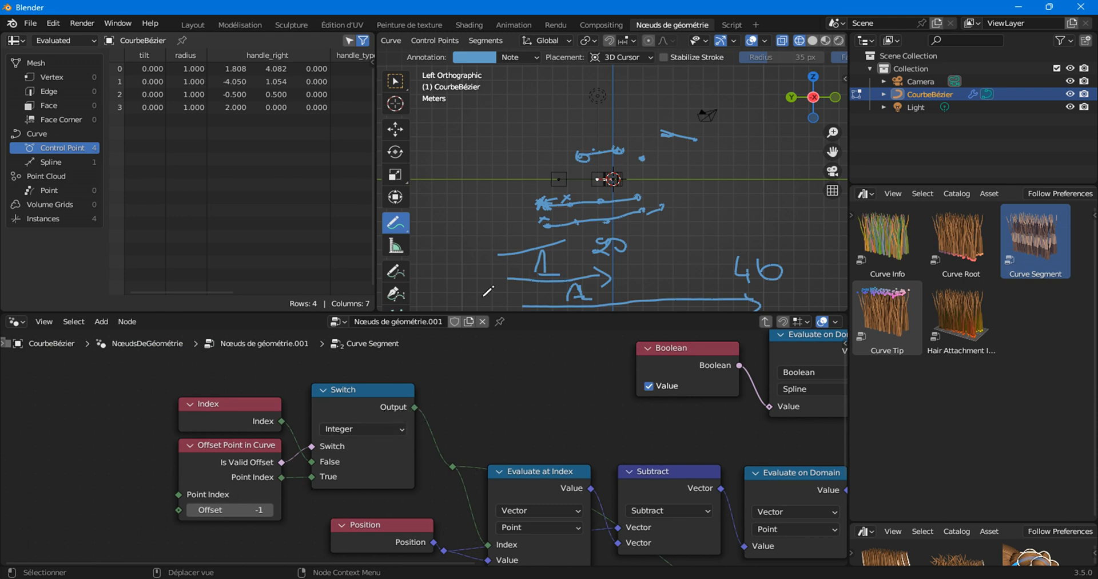
scroll(525, 244, "up", 3)
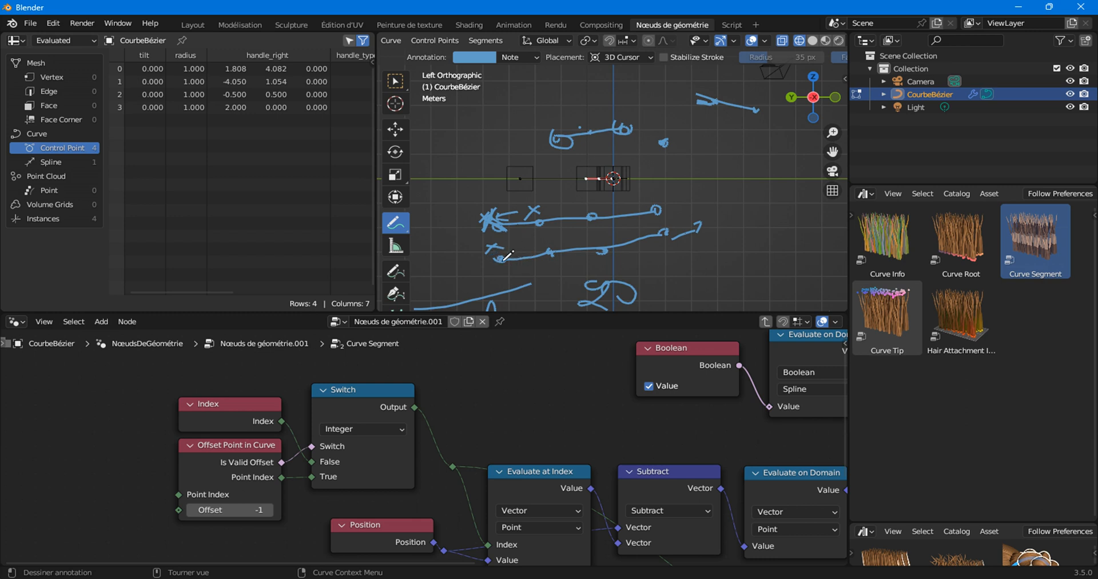
scroll(424, 418, "down", 2)
middle_click_drag(444, 492, 262, 362)
scroll(321, 400, "up", 5)
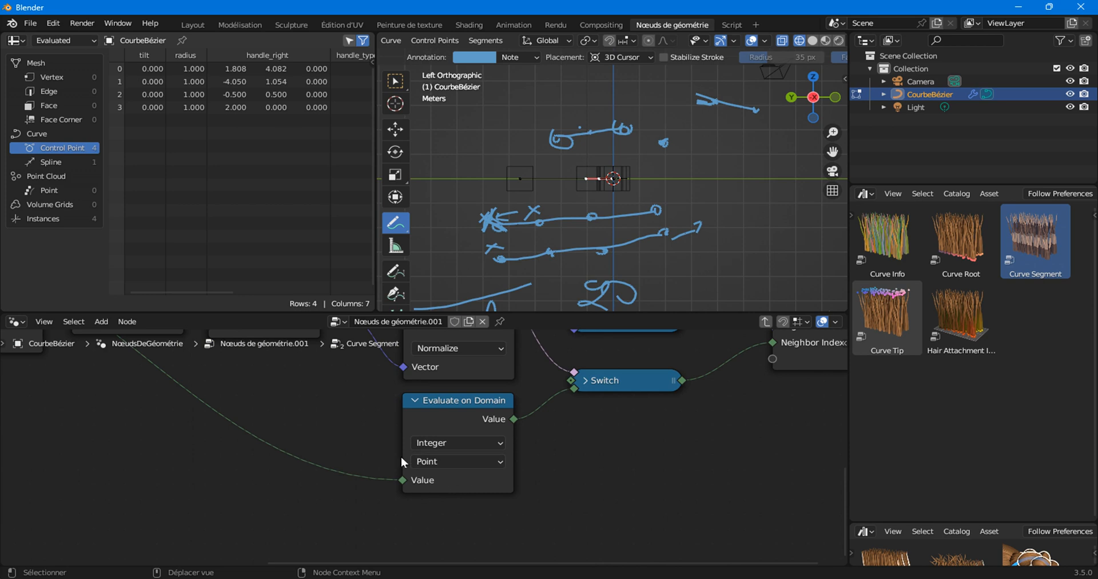
middle_click_drag(638, 399, 541, 466)
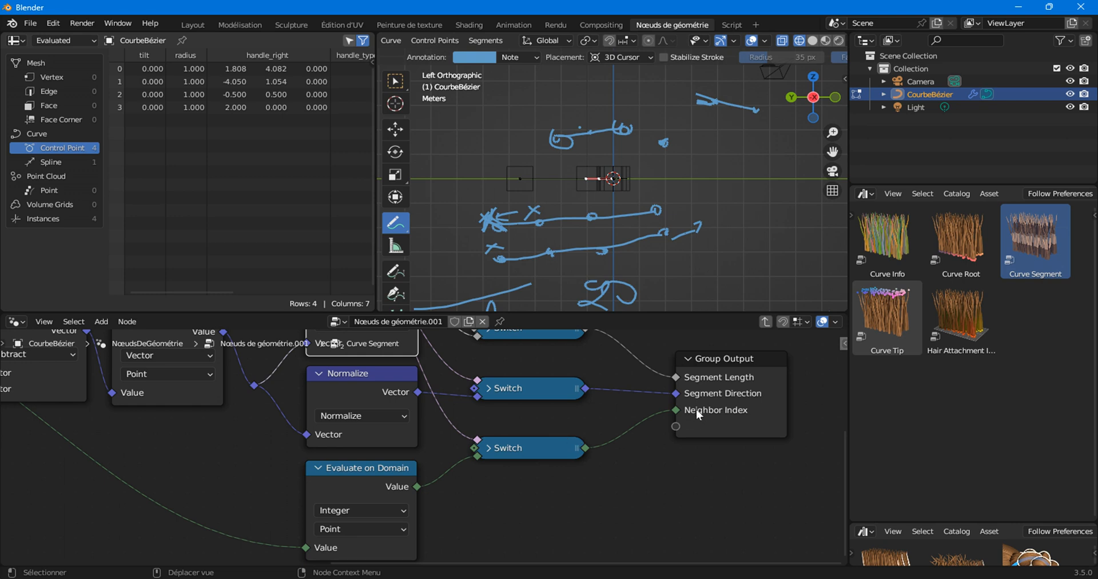
scroll(574, 445, "down", 2)
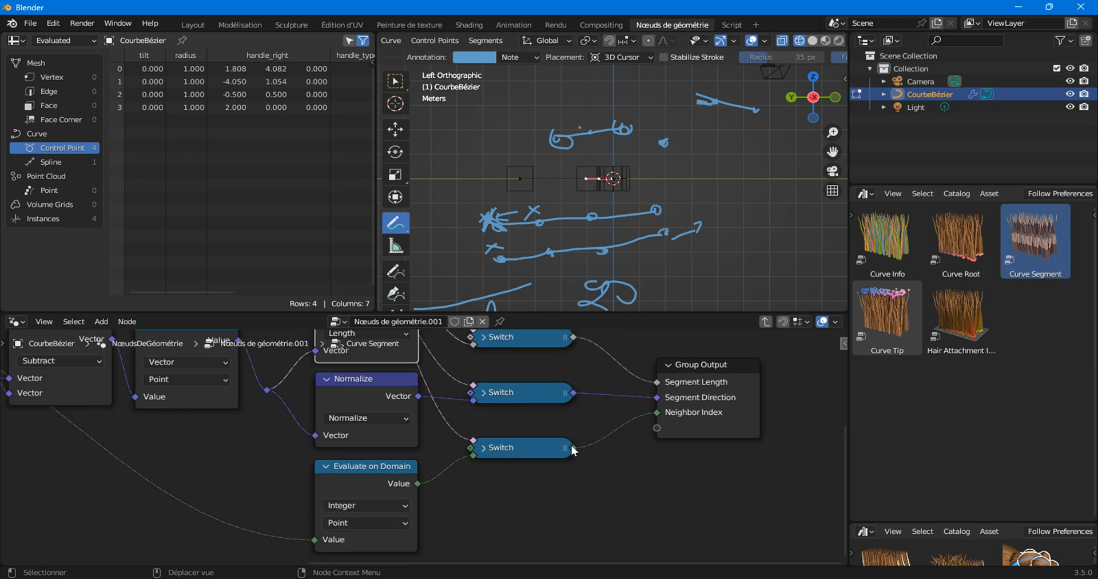
Step: Leave the Curve Segment group and examine the Neighbor Index output on its node
key("Tab")
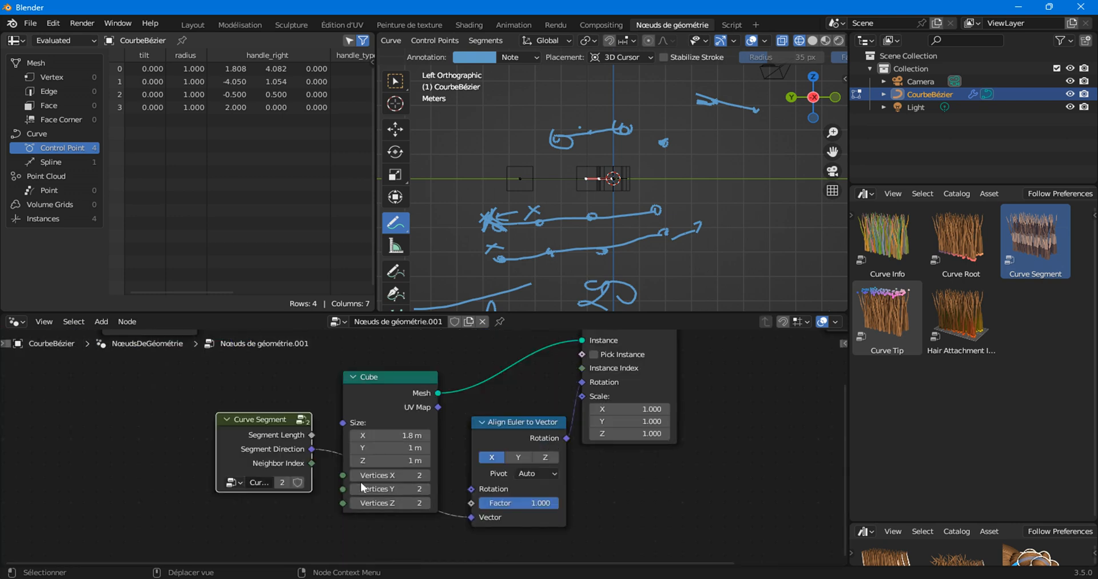
scroll(361, 482, "up", 2)
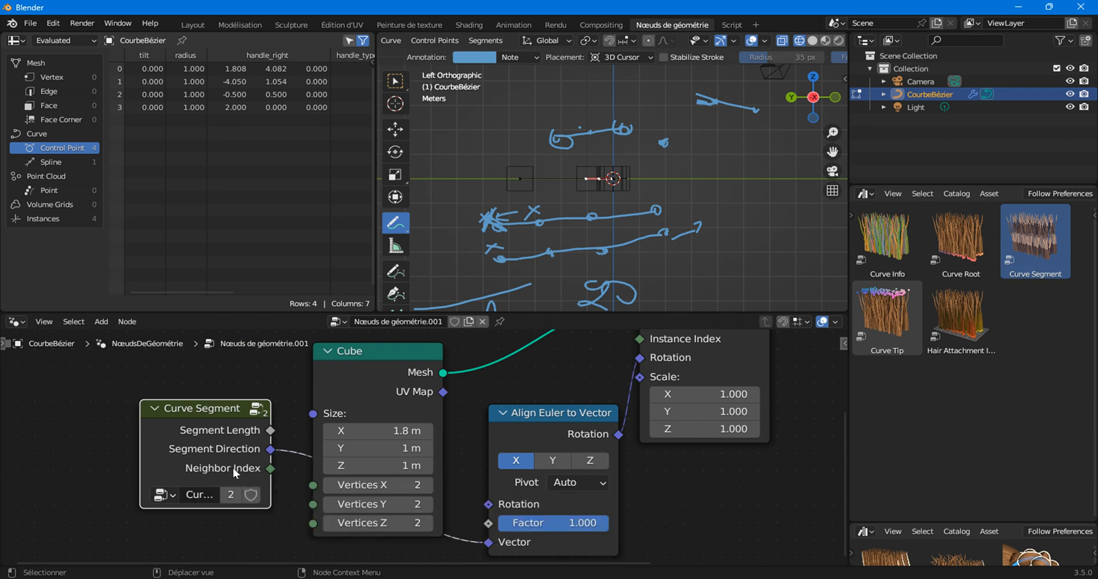
scroll(231, 489, "up", 1)
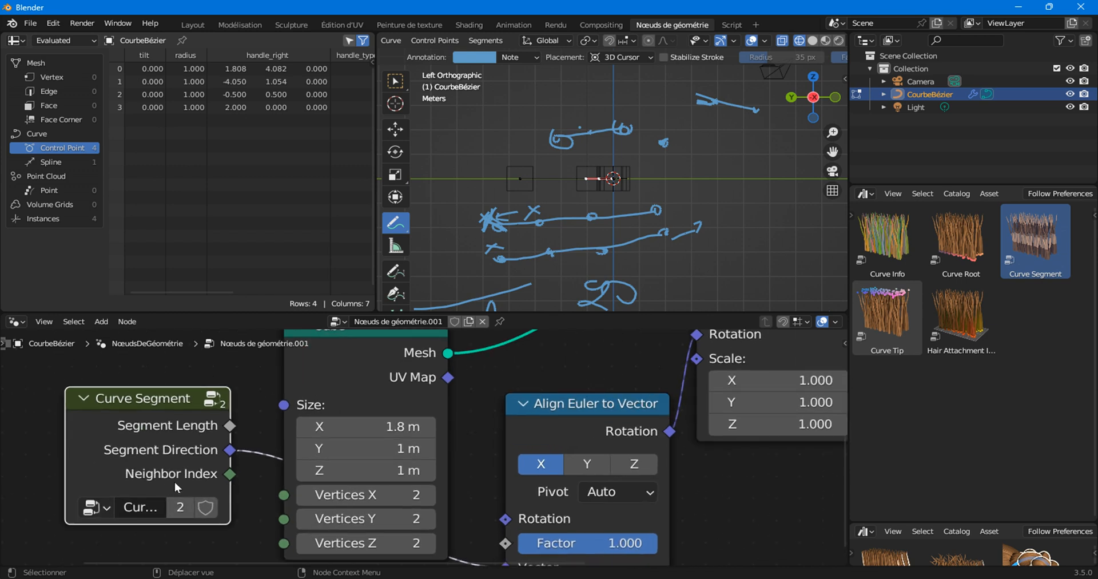
scroll(180, 480, "down", 1)
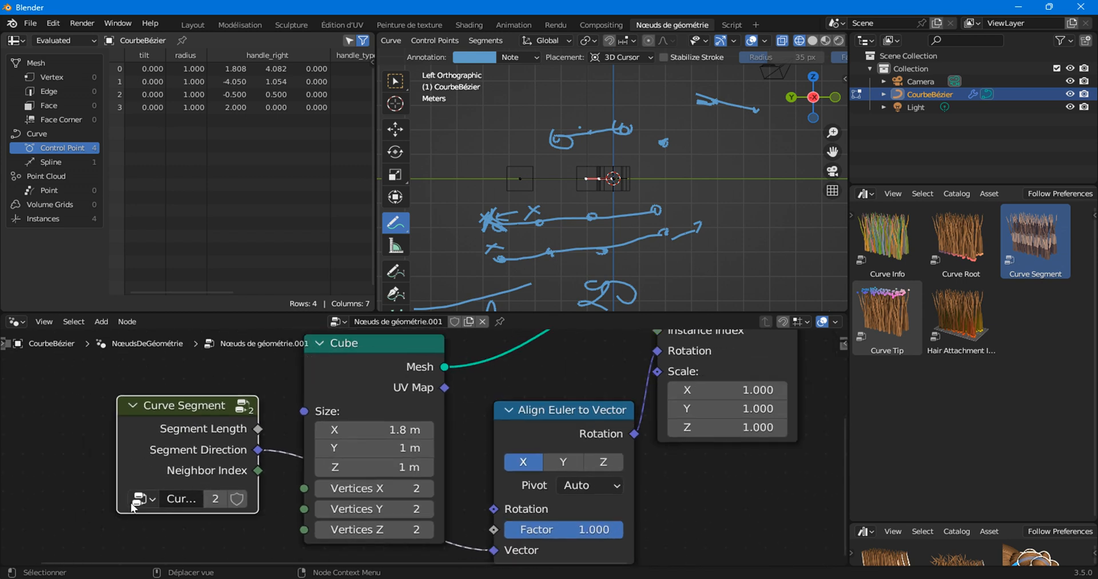